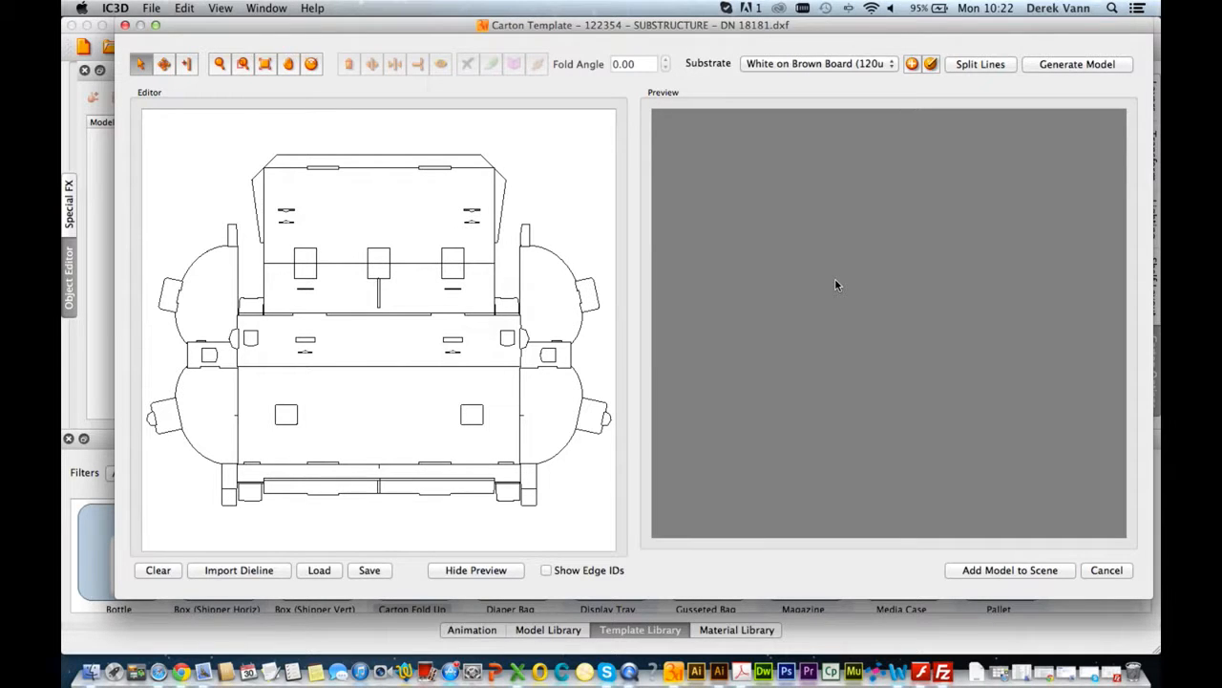
Hide the 3D preview and set all lines of the dieline to the green cut type.
left_click(495, 571)
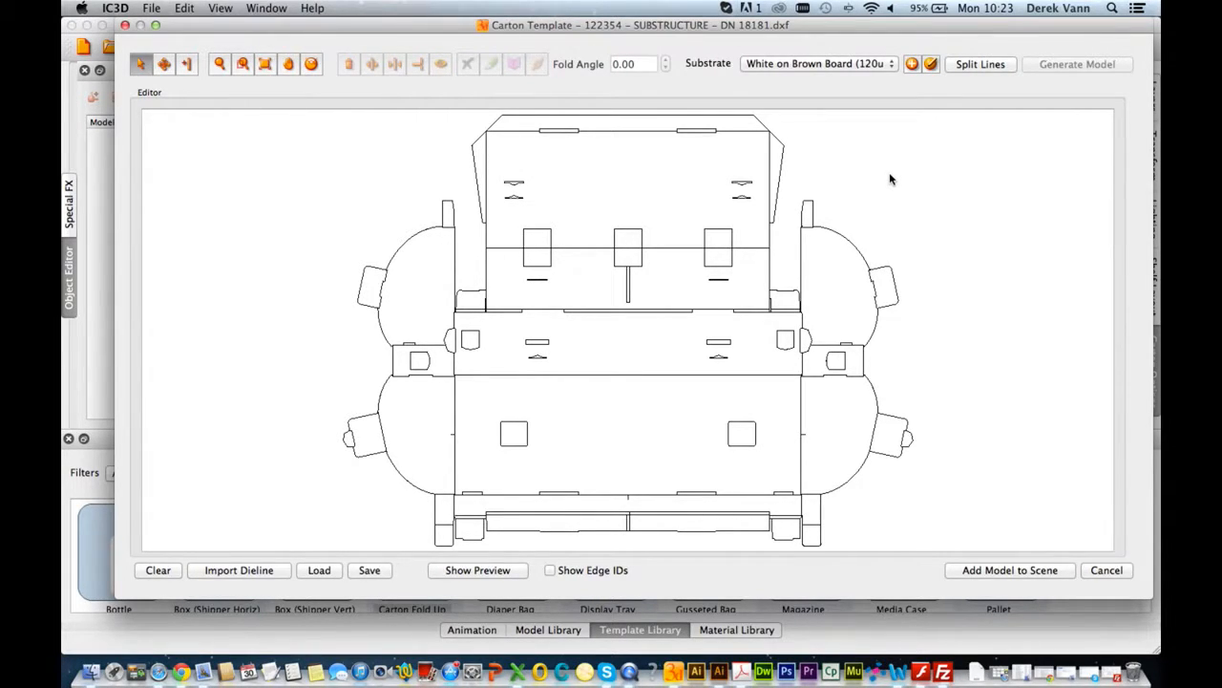
key("super+a")
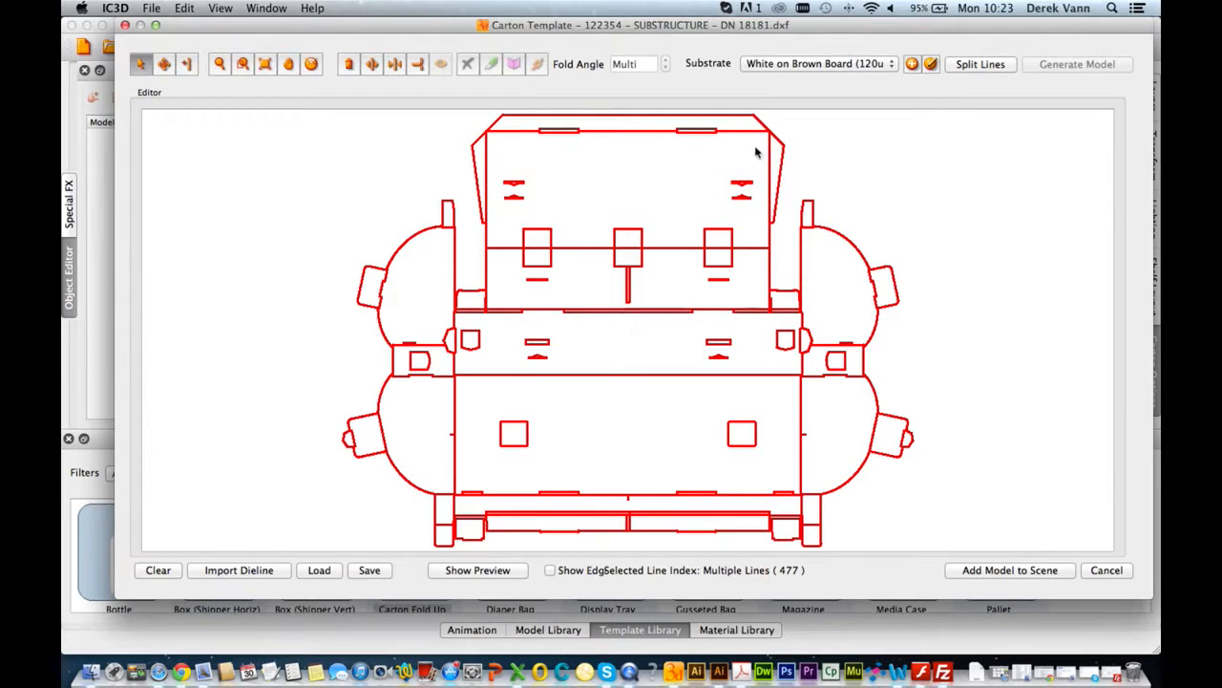
left_click(493, 64)
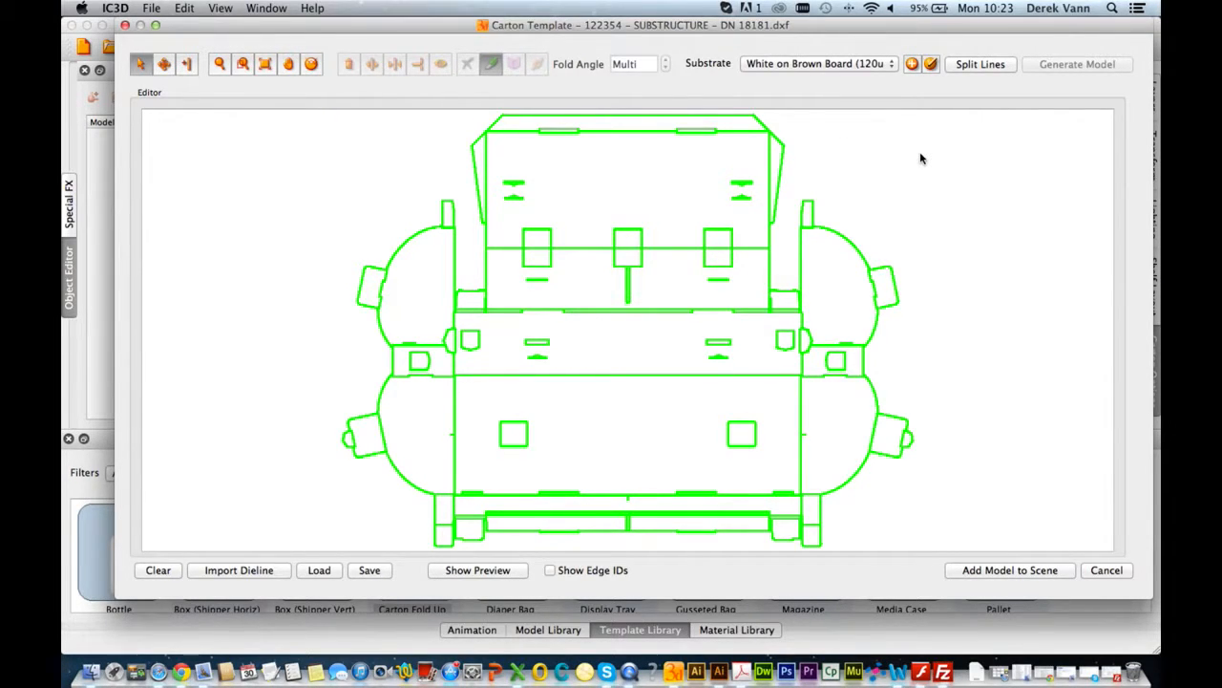
Assign the orange fold line type to the three segments of the fold along the uppermost panel's top edge.
left_click(503, 137)
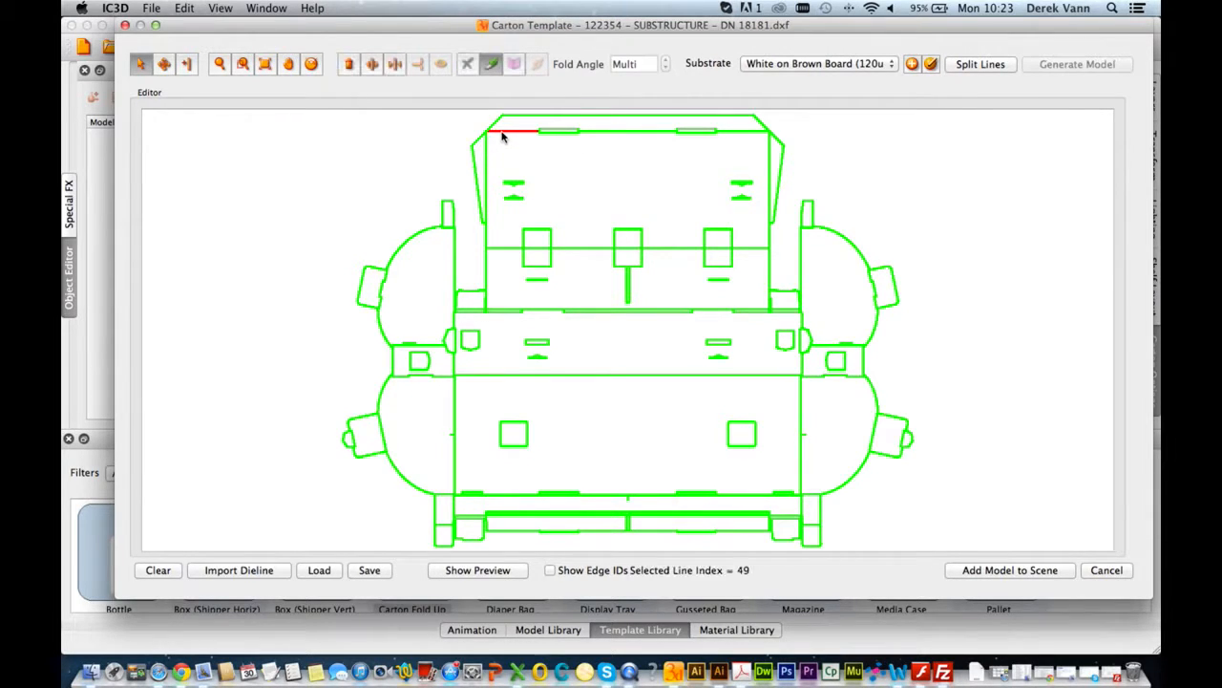
left_click(602, 135, "shift")
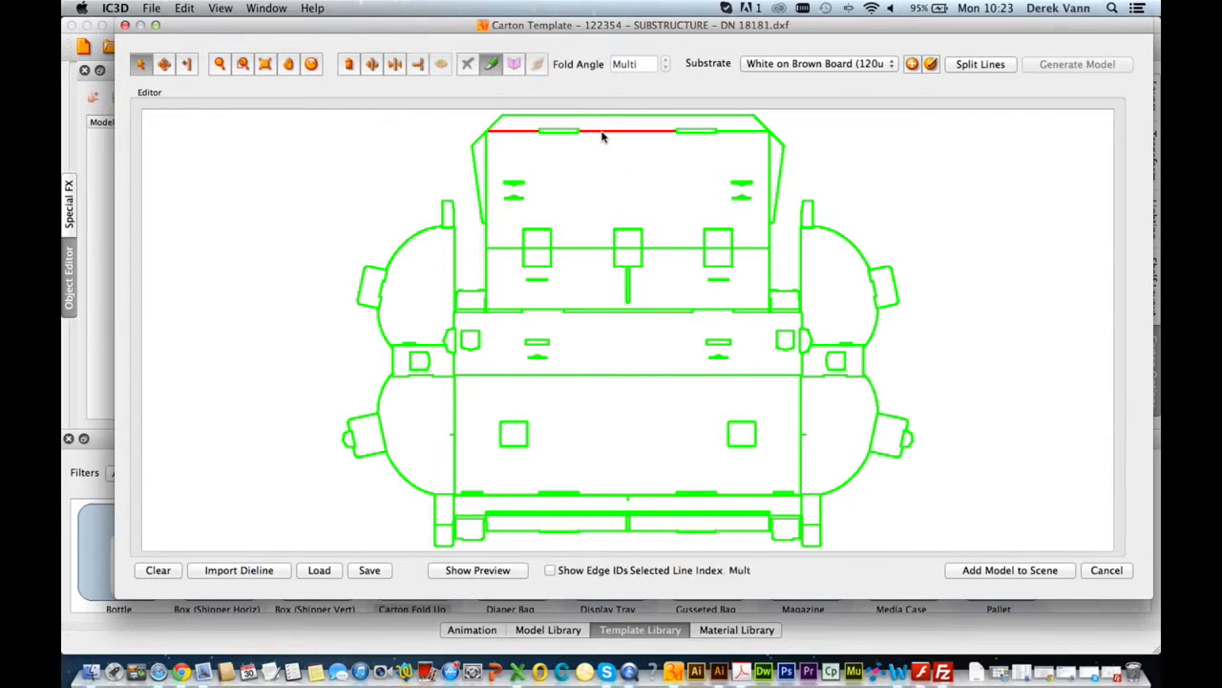
left_click(745, 134, "shift")
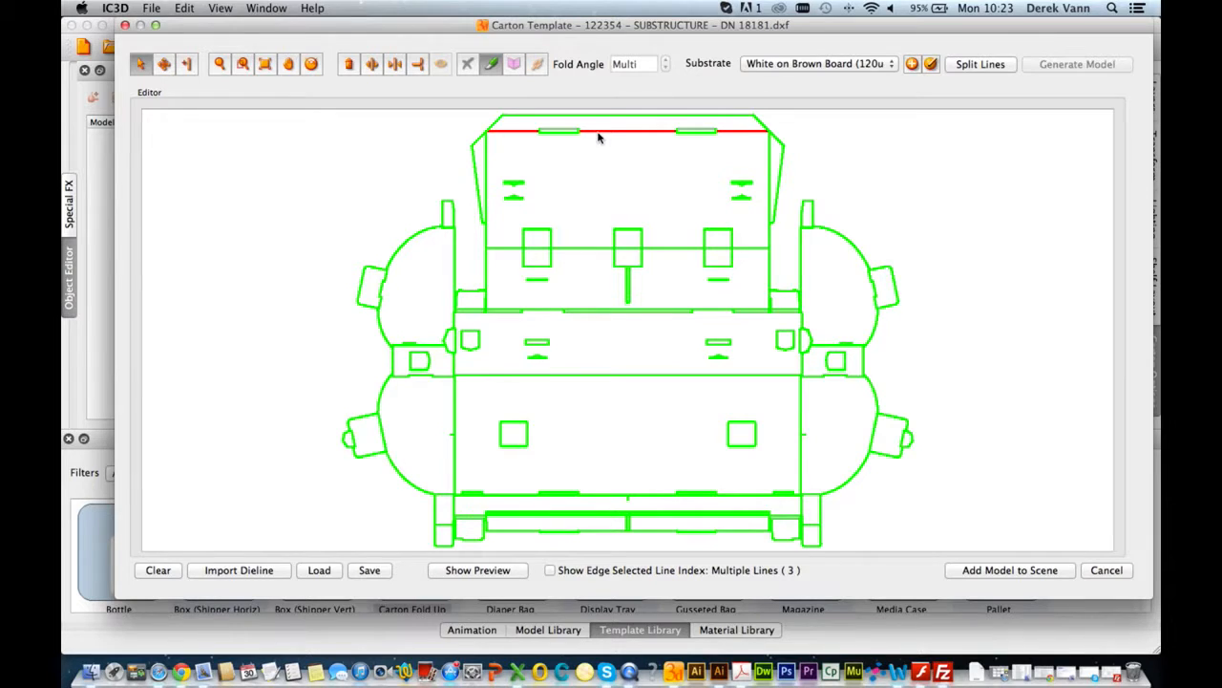
left_click(538, 64)
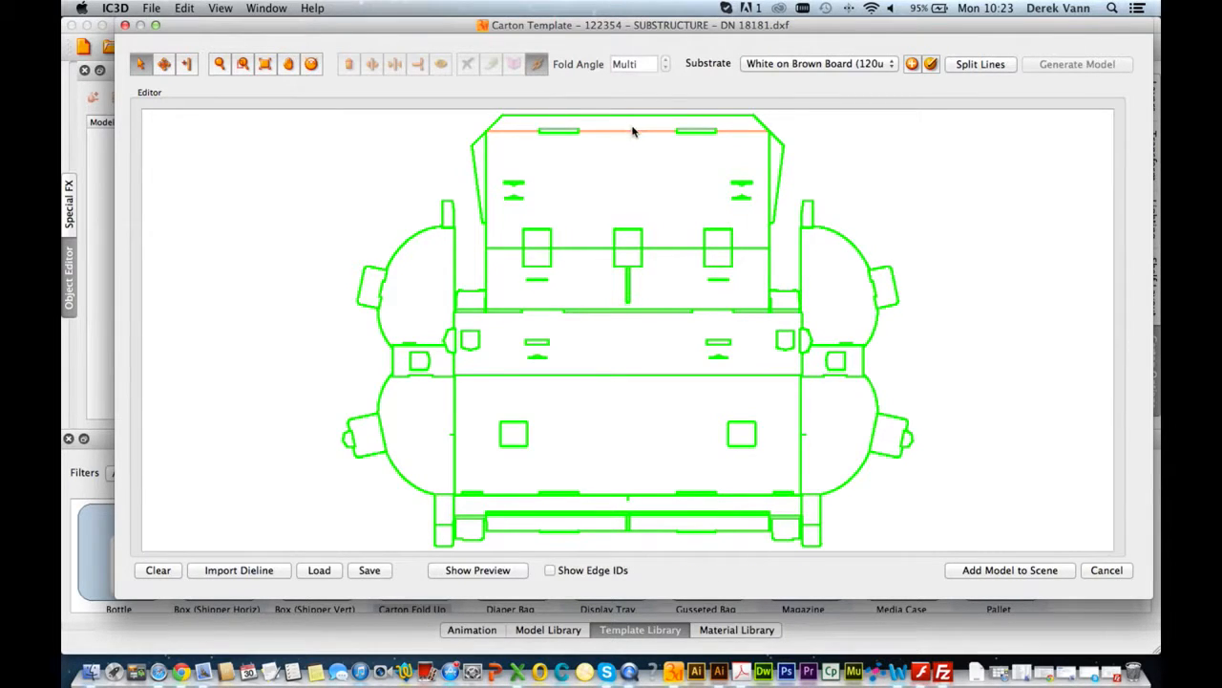
left_click(499, 133)
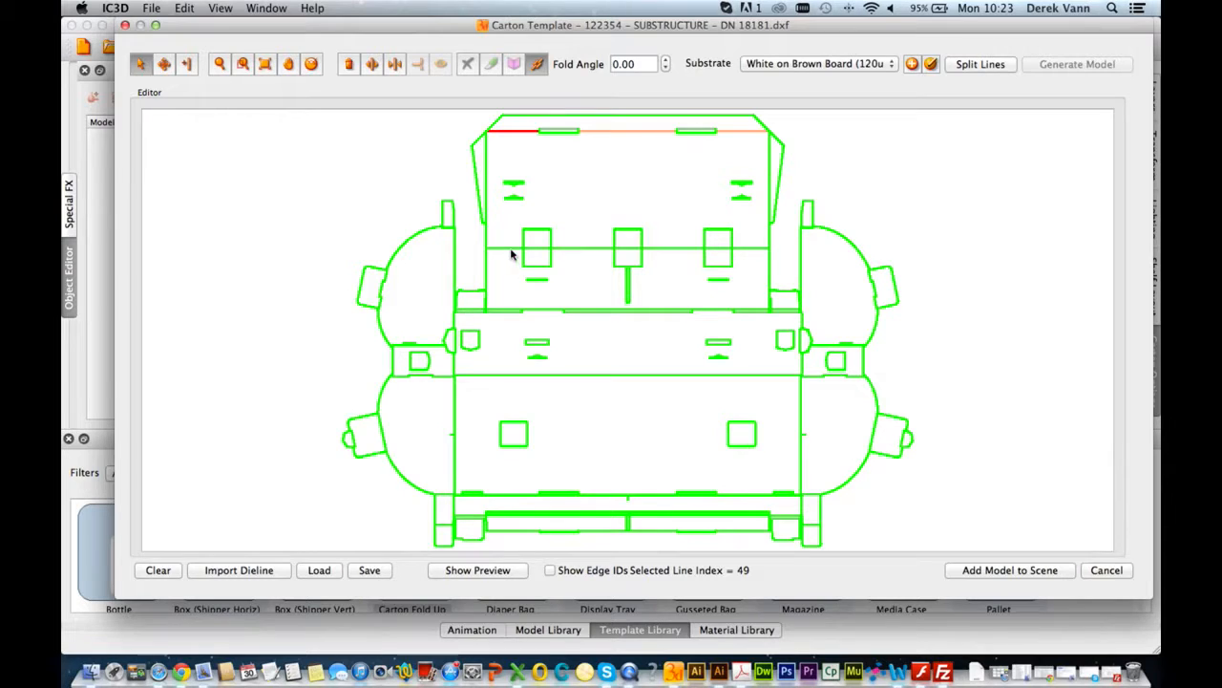
Set the two vertical fold lines beside the uppermost panel's side flaps to the purple crease type.
left_click(486, 182)
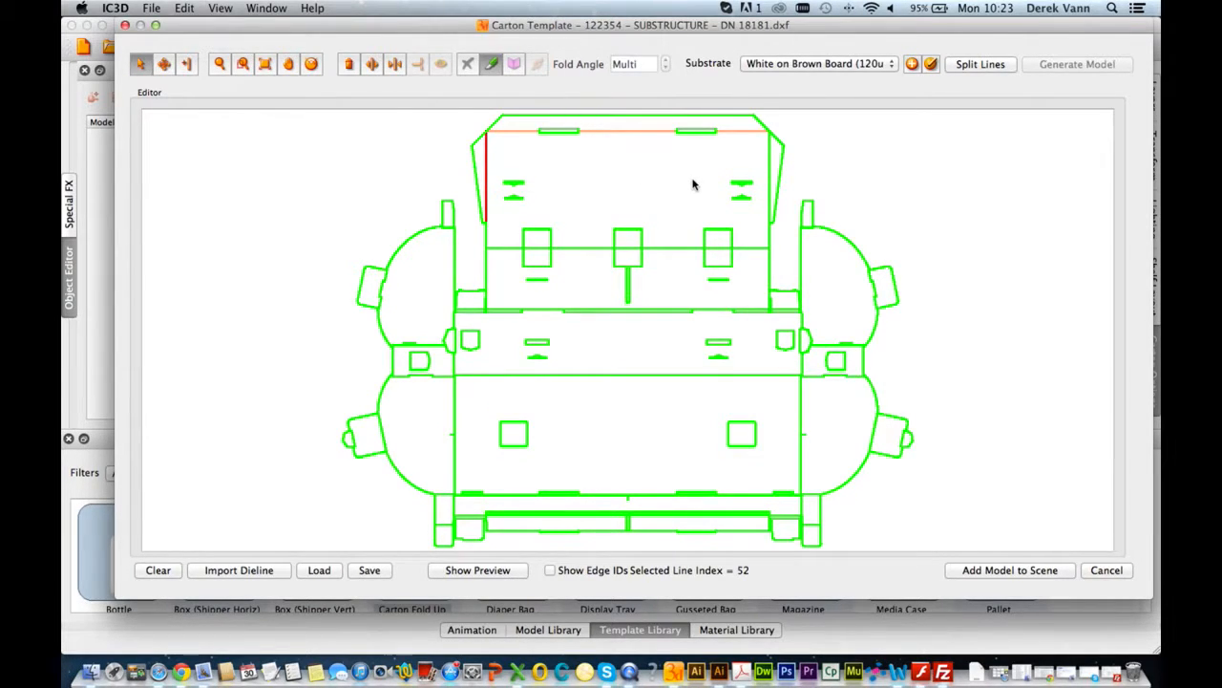
left_click(770, 177, "shift")
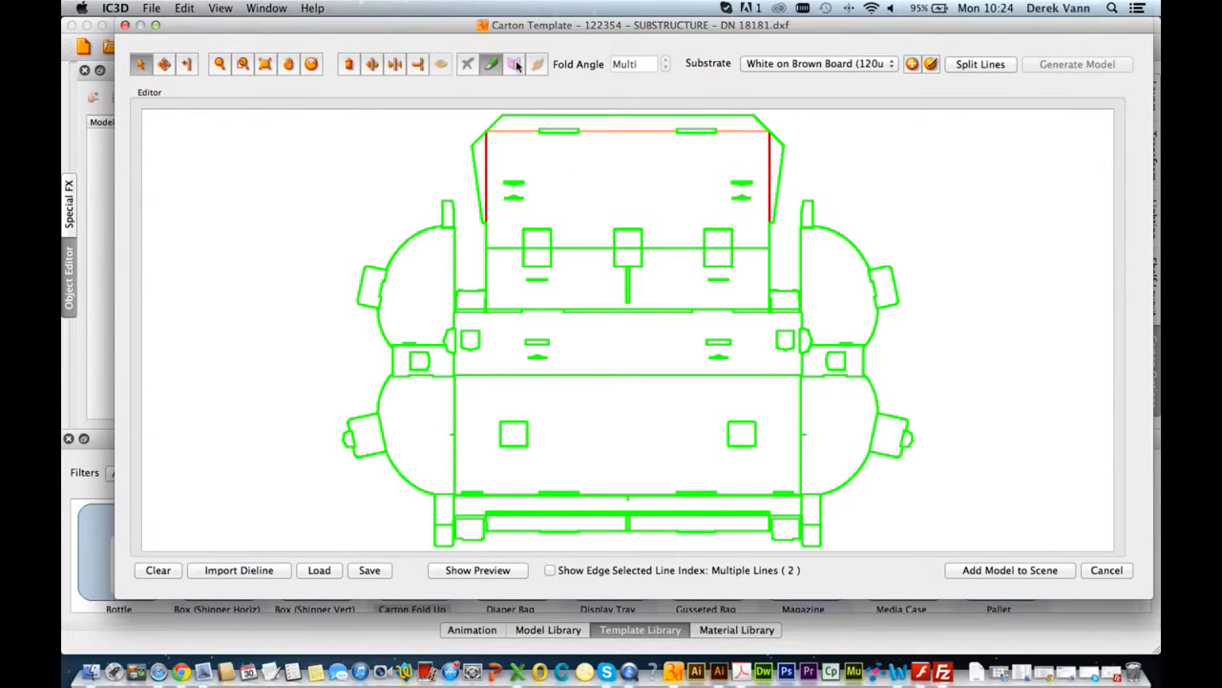
left_click(515, 64)
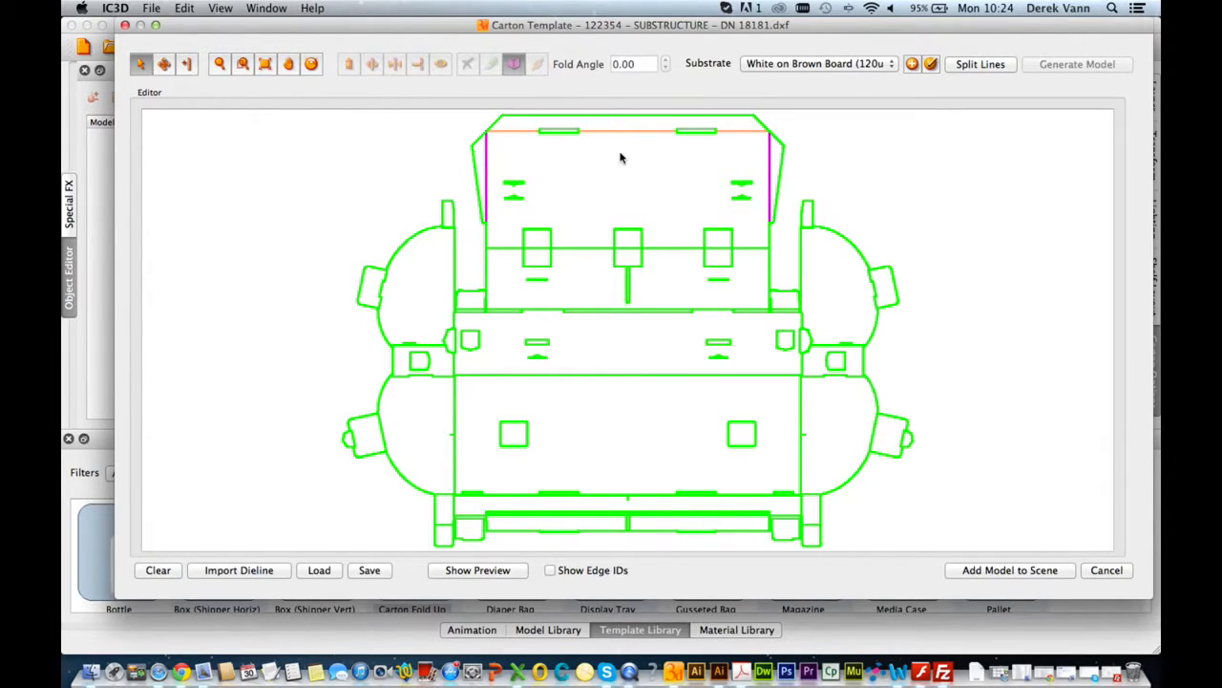
Assign the orange fold line type to the four horizontal segments running between and beside the three upper squares.
left_click(504, 249)
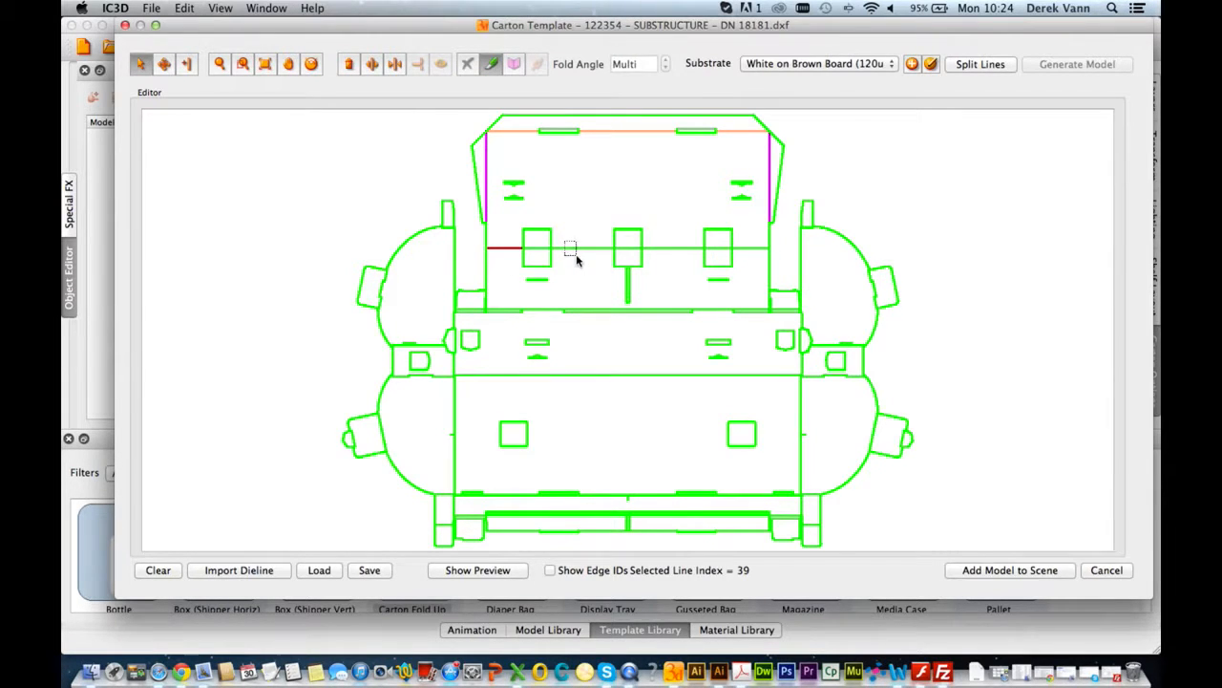
left_click(574, 249, "shift")
left_click(680, 249, "shift")
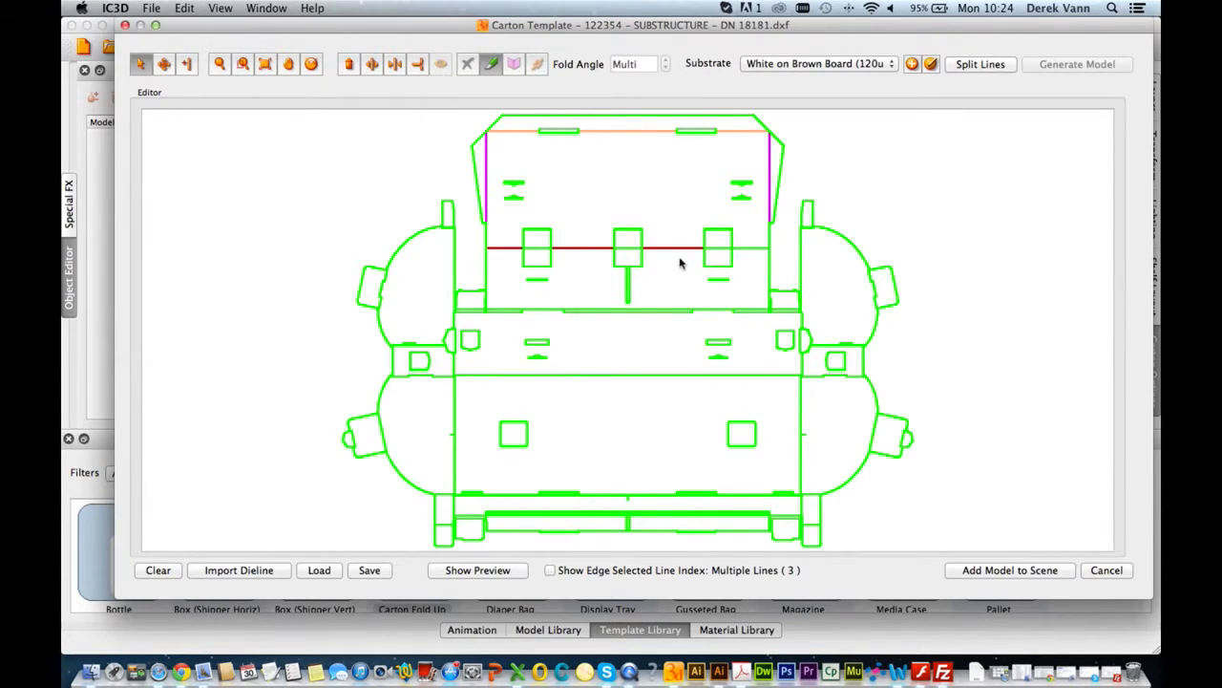
left_click(755, 249, "shift")
left_click(539, 67)
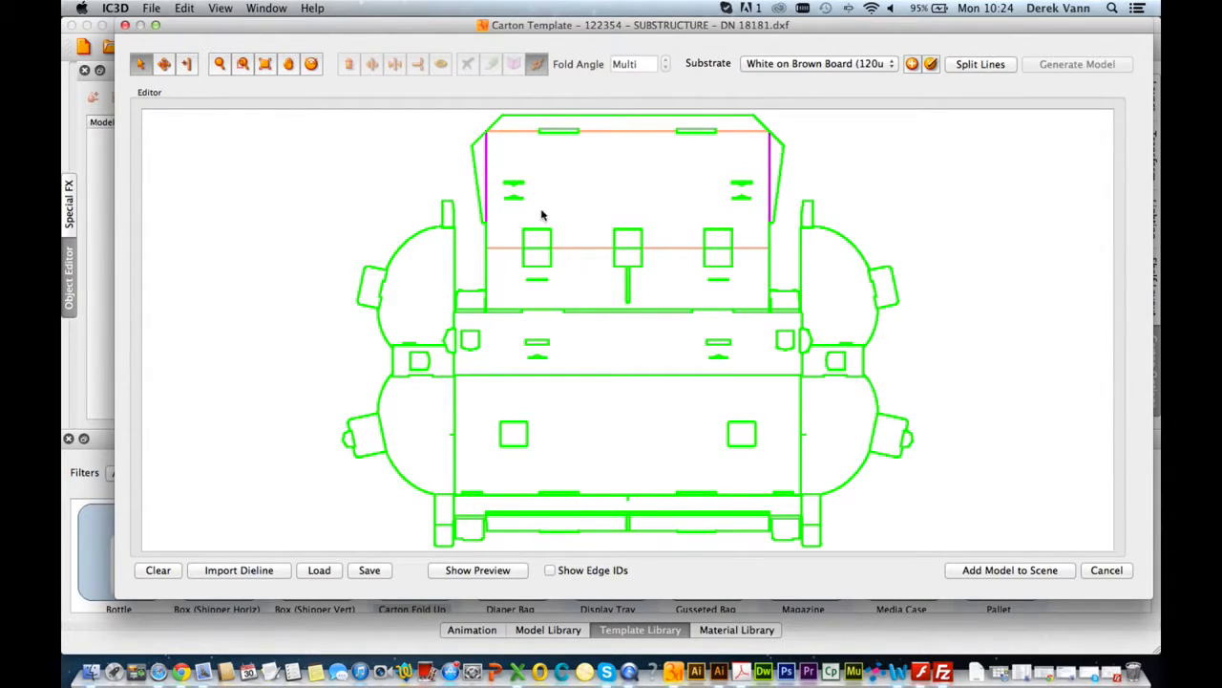
Set the top edges and middle lines of the three upper squares to the purple crease type.
left_click_drag(538, 225, 544, 258)
left_click_drag(623, 219, 632, 258)
left_click_drag(713, 220, 722, 257)
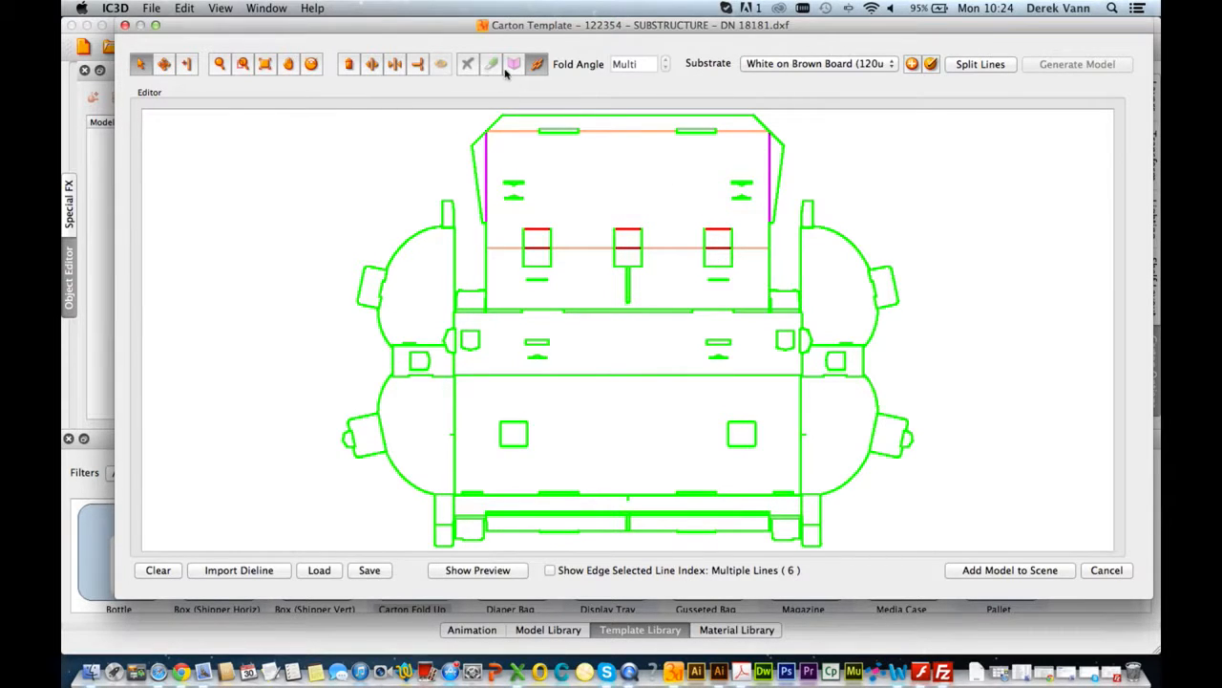
left_click(514, 64)
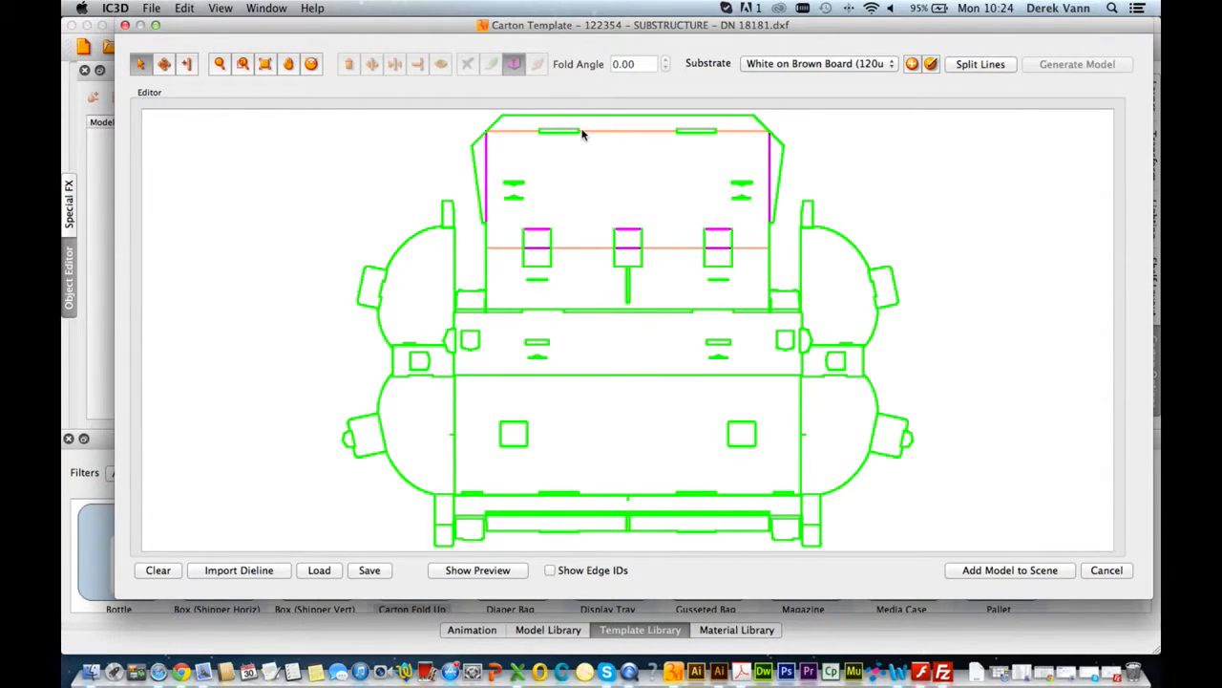
Assign the orange fold line type to both parallel lines of the double fold below the three upper squares.
left_click(509, 310)
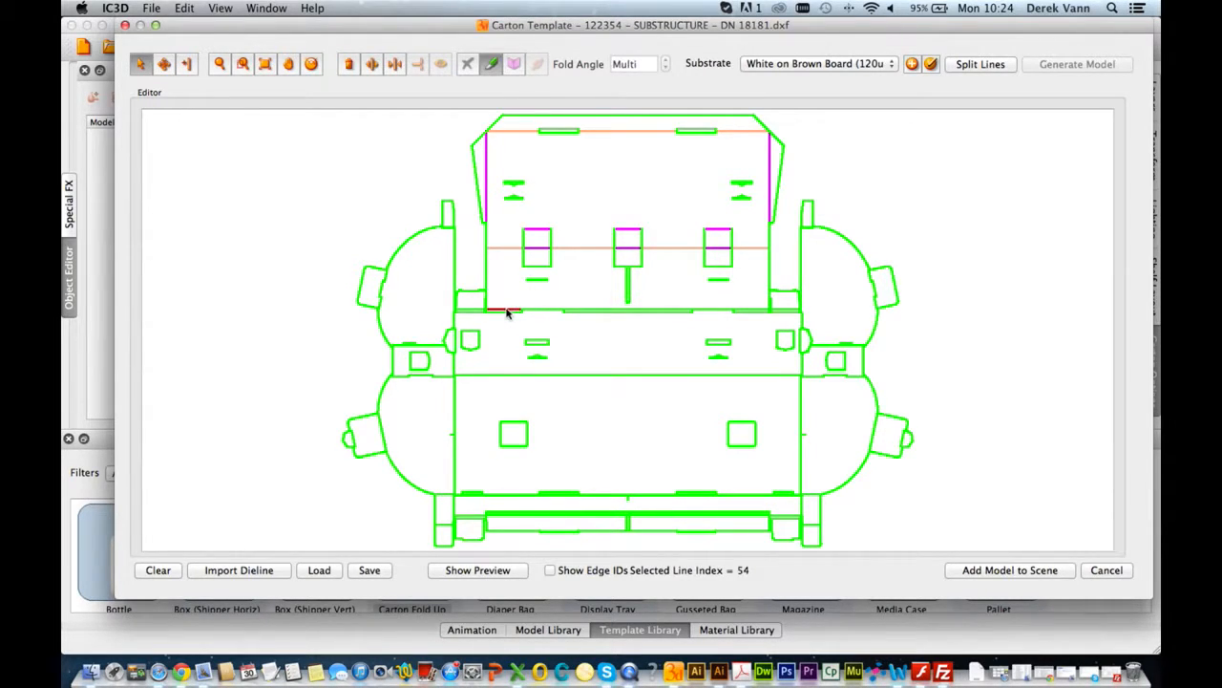
left_click(584, 310, "shift")
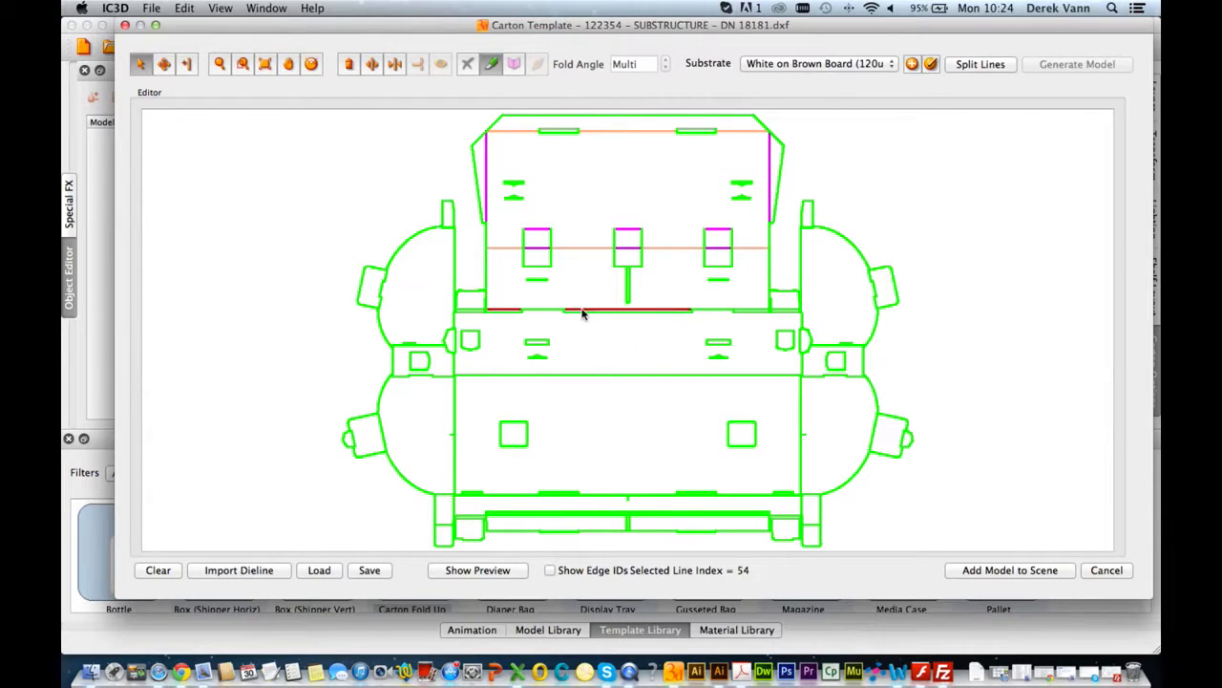
left_click(745, 310, "shift")
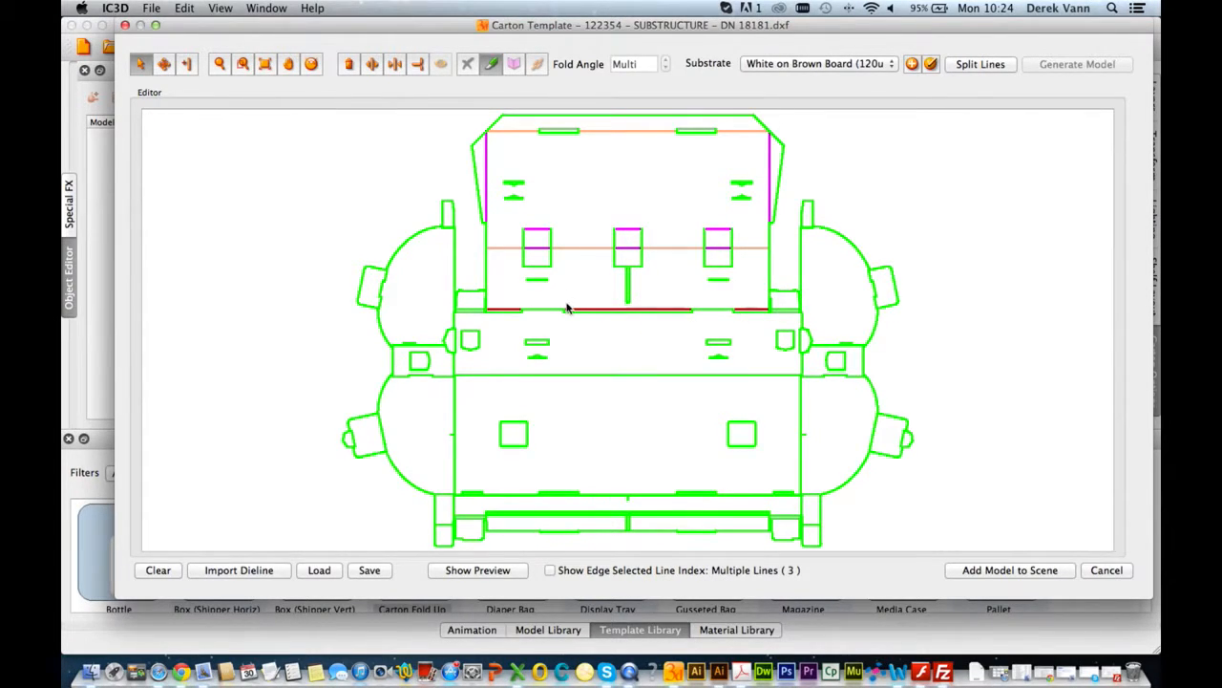
left_click(537, 64)
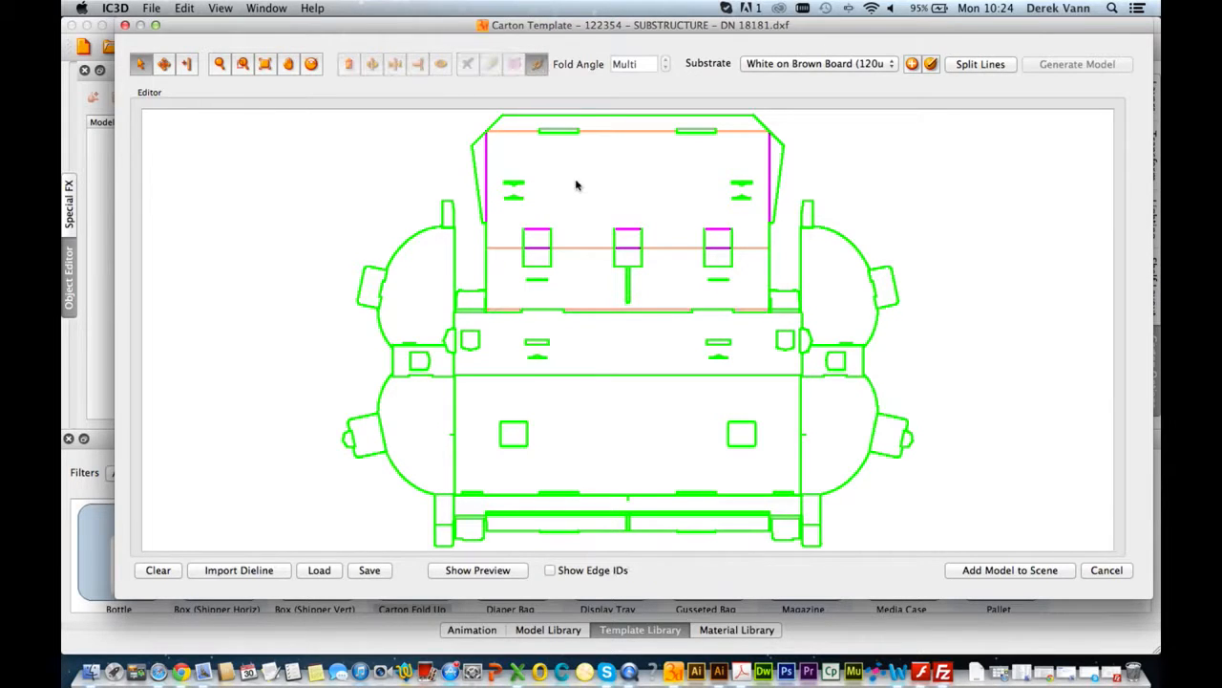
left_click(509, 318)
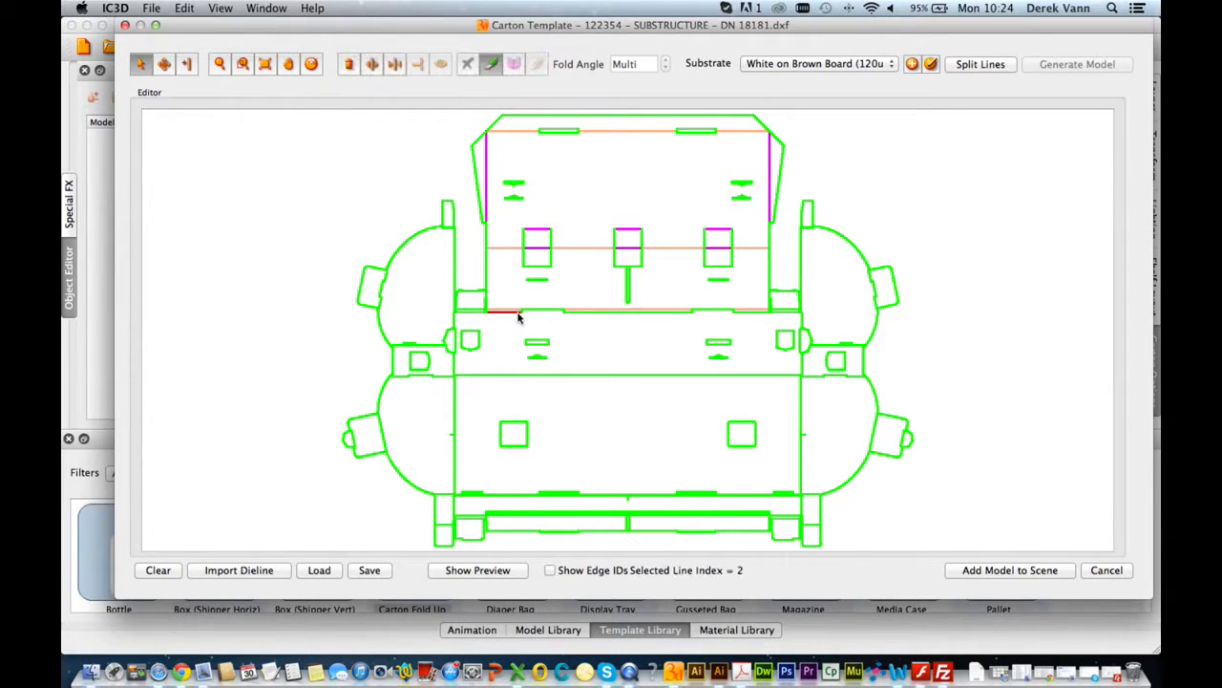
left_click(599, 318, "shift")
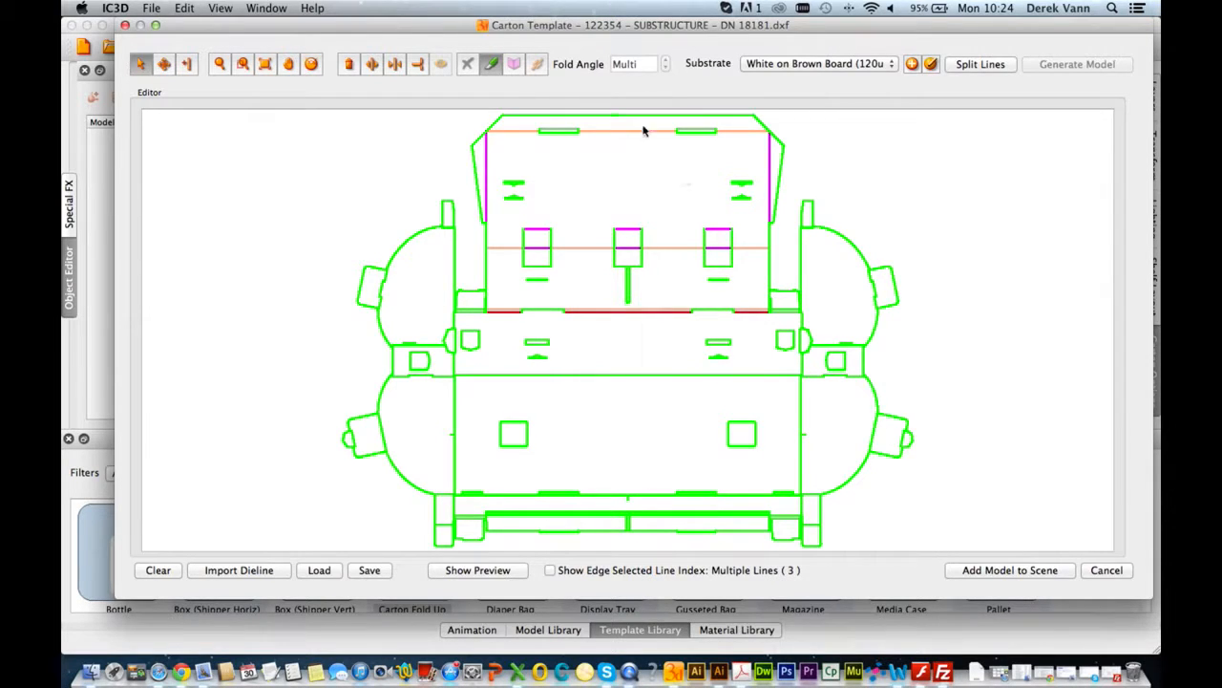
left_click(543, 69)
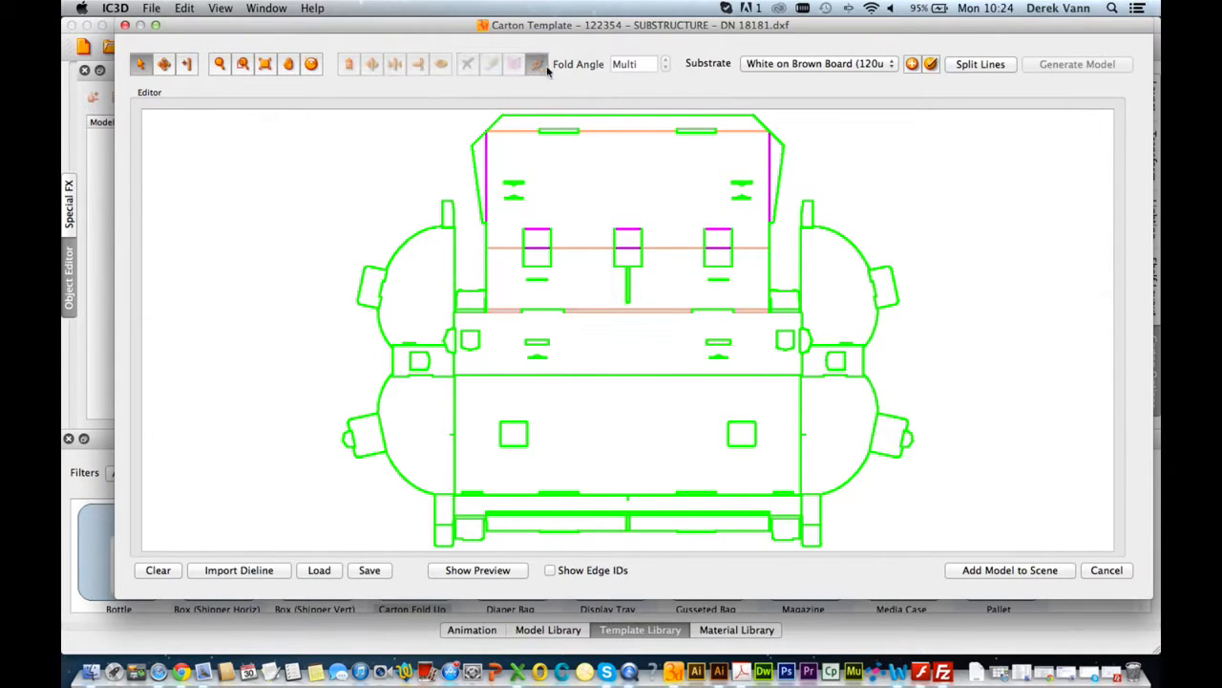
Set the short double lines at both outer ends of the double fold to the purple crease type.
left_click(474, 321)
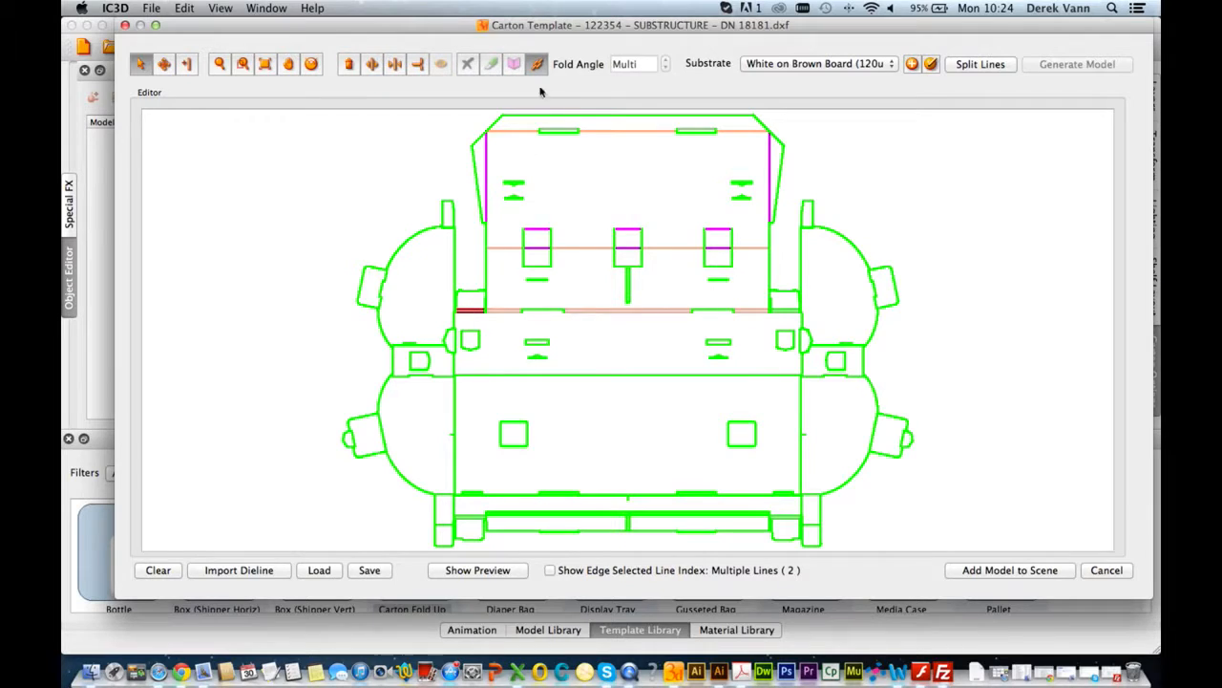
left_click(515, 66)
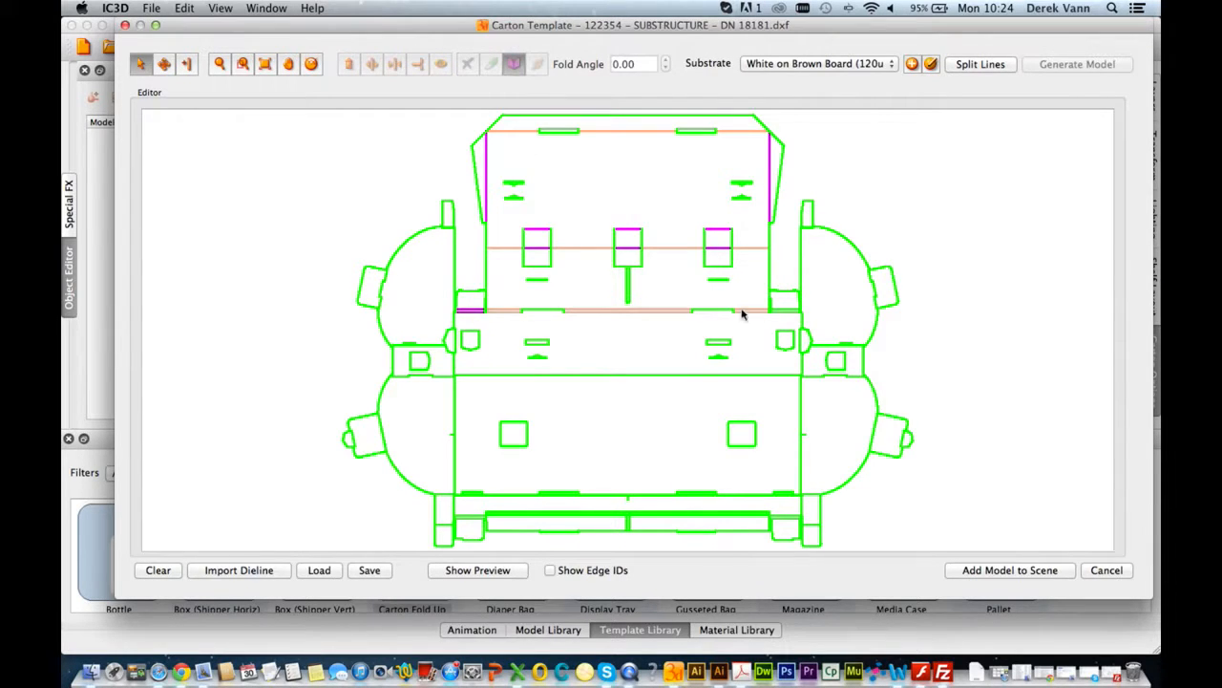
left_click(793, 312)
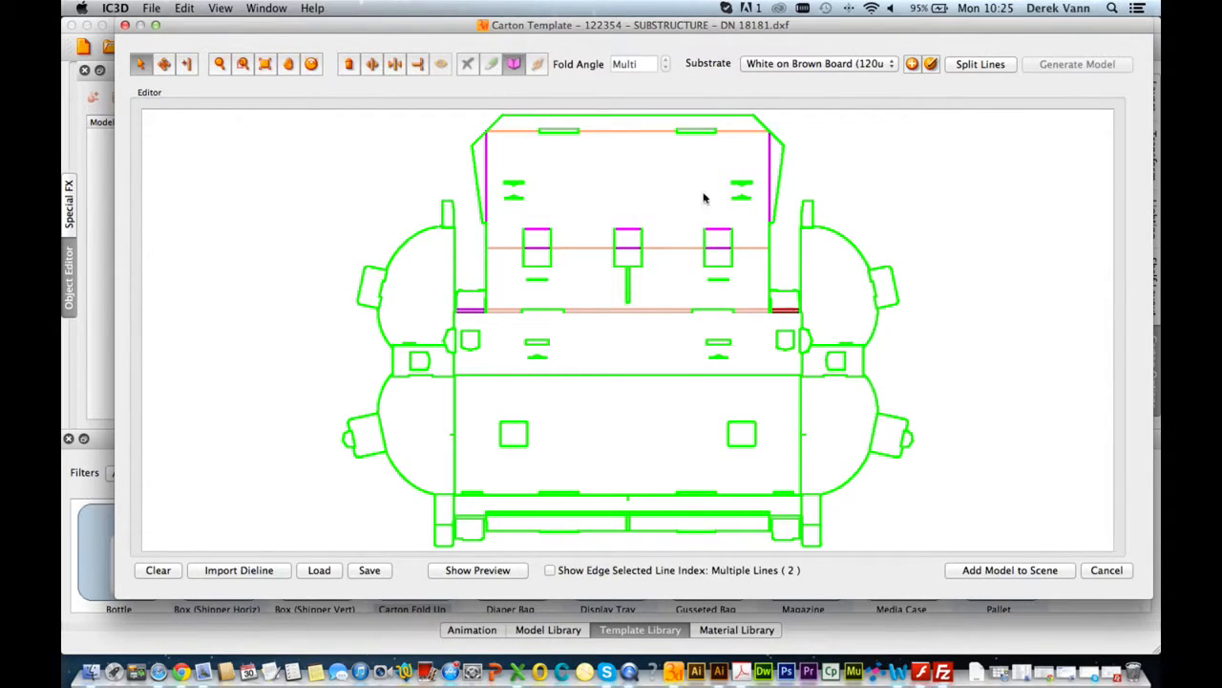
left_click(514, 66)
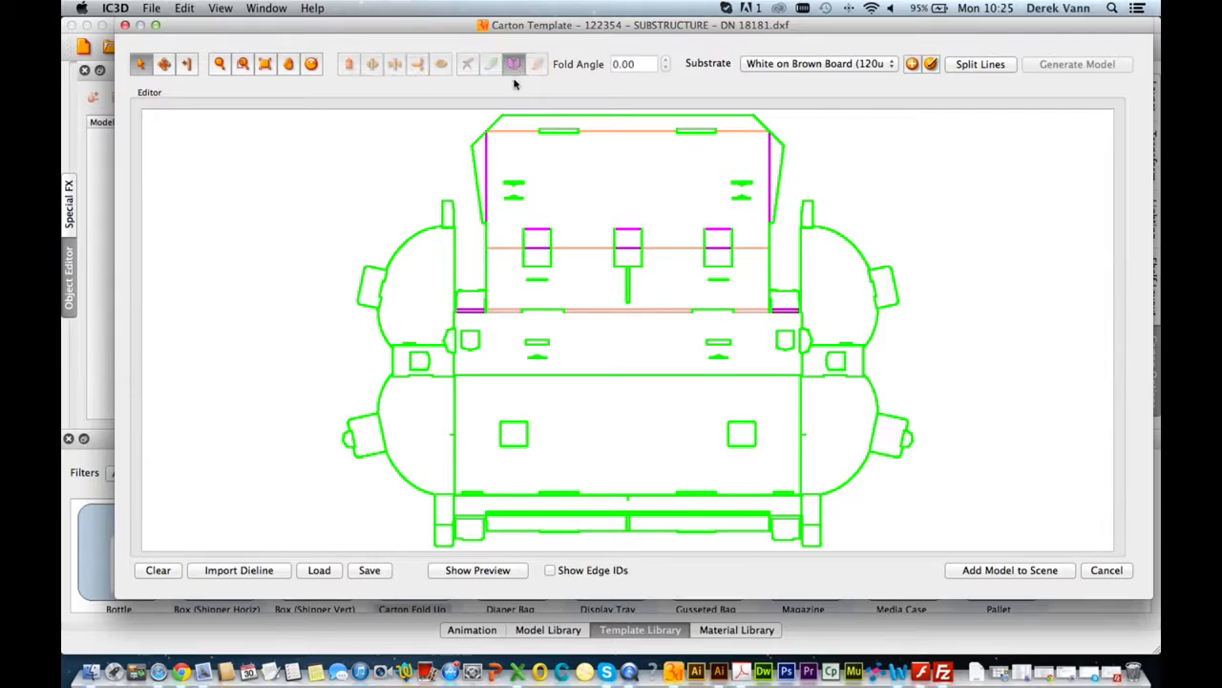
Join the two halves of the long central horizontal fold into one line and set it to the purple crease type.
left_click(558, 375)
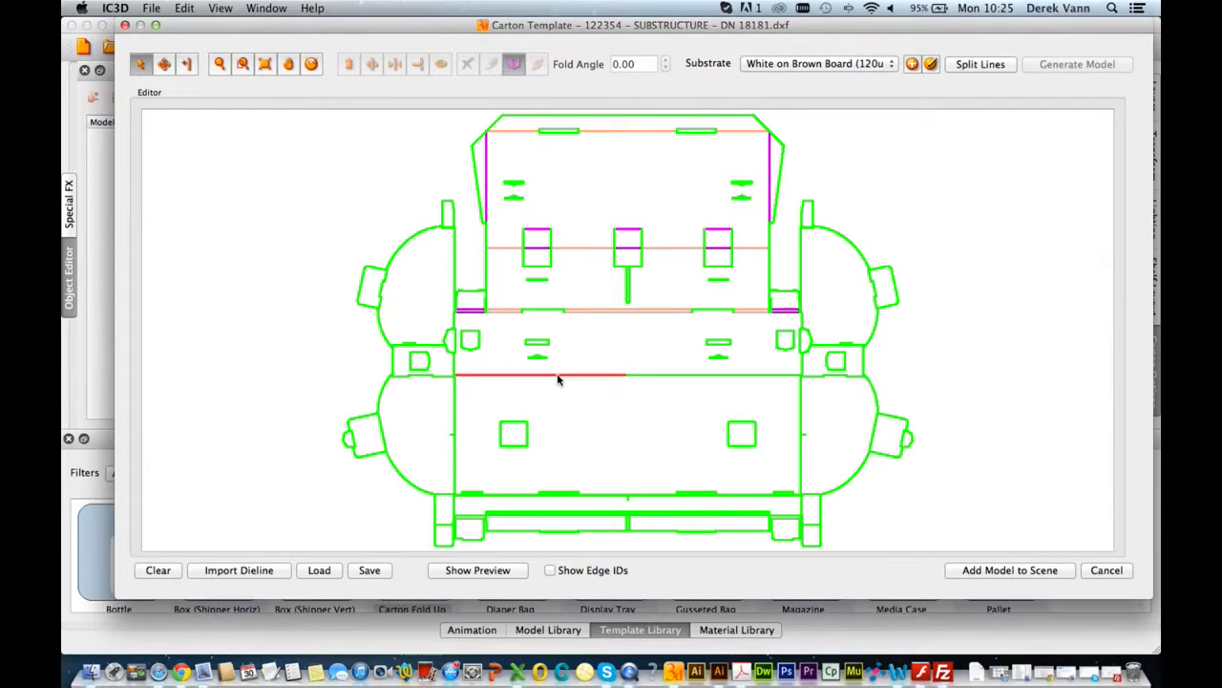
left_click(681, 375)
left_click(613, 375)
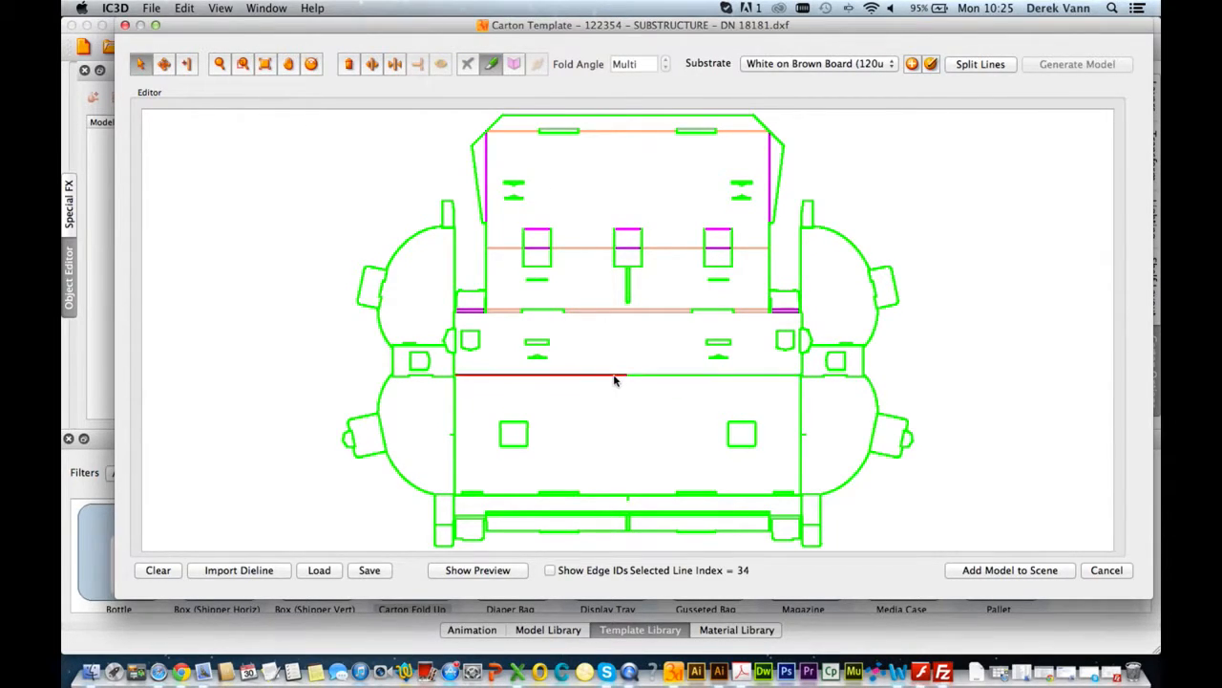
left_click(658, 375)
left_click(605, 375)
left_click(651, 377, "shift")
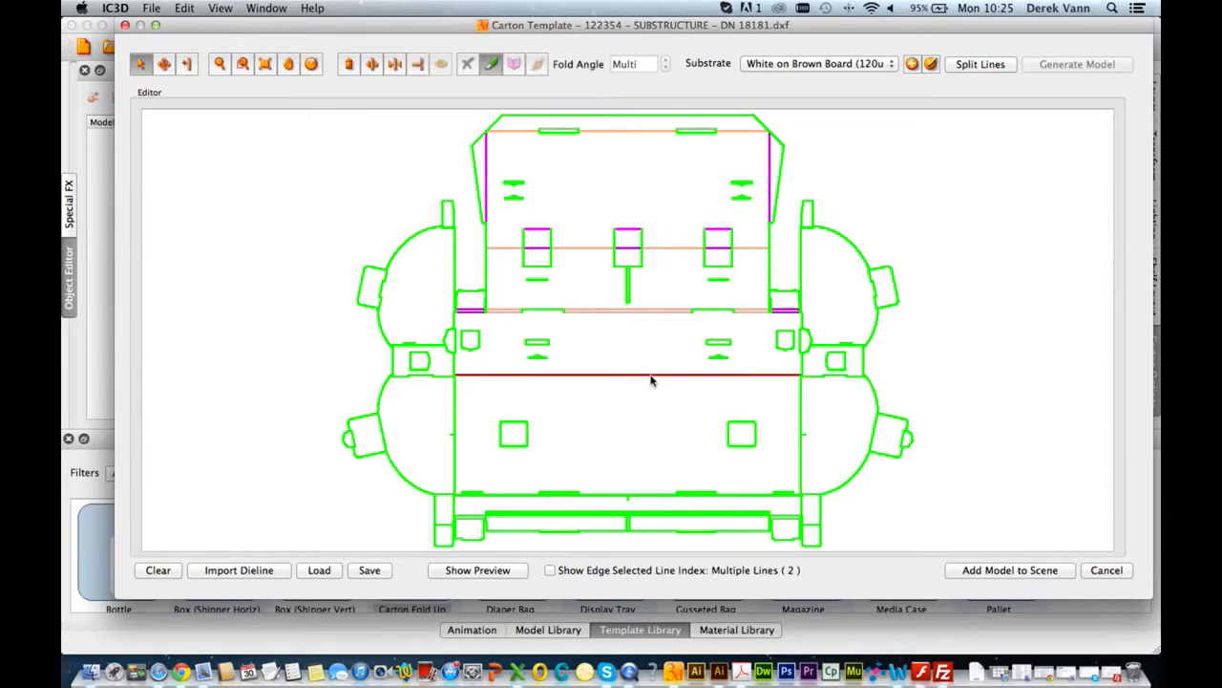
left_click(396, 64)
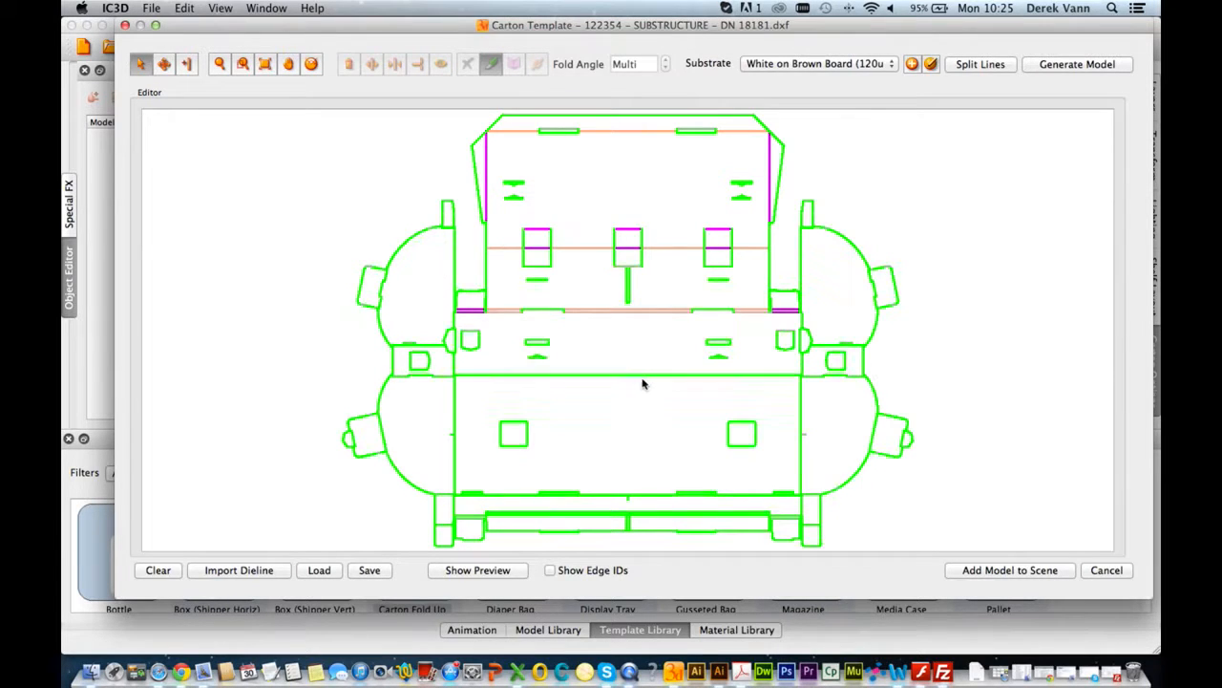
left_click_drag(572, 355, 603, 393)
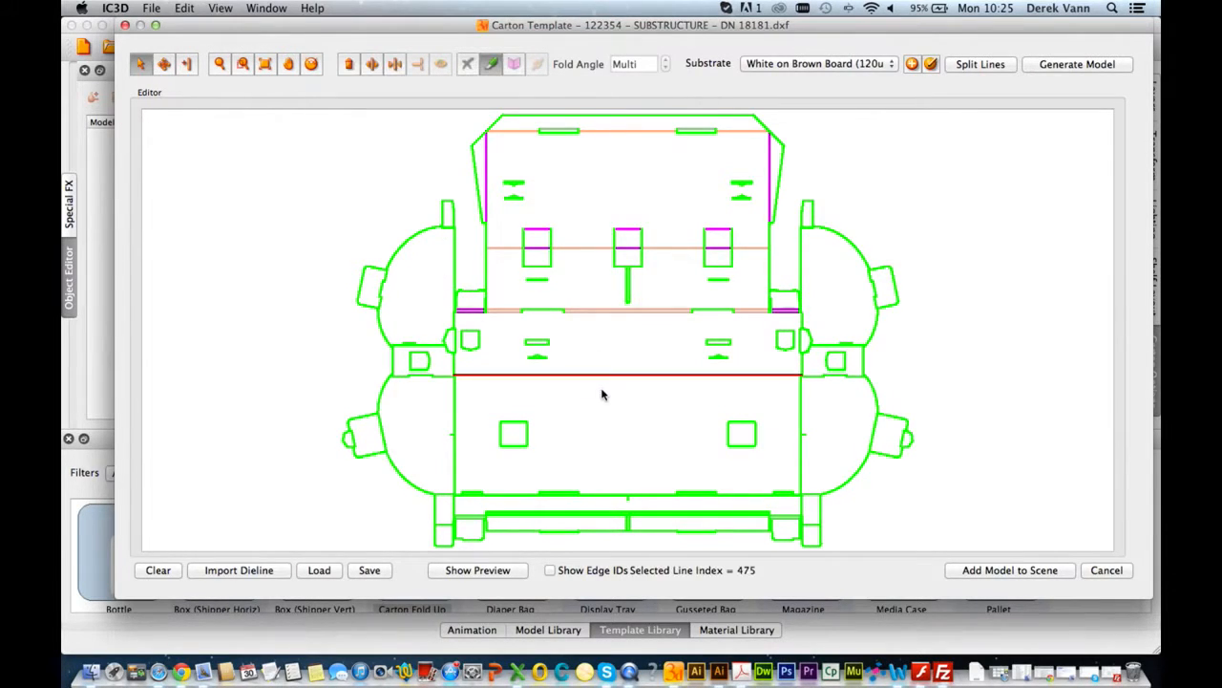
left_click(514, 65)
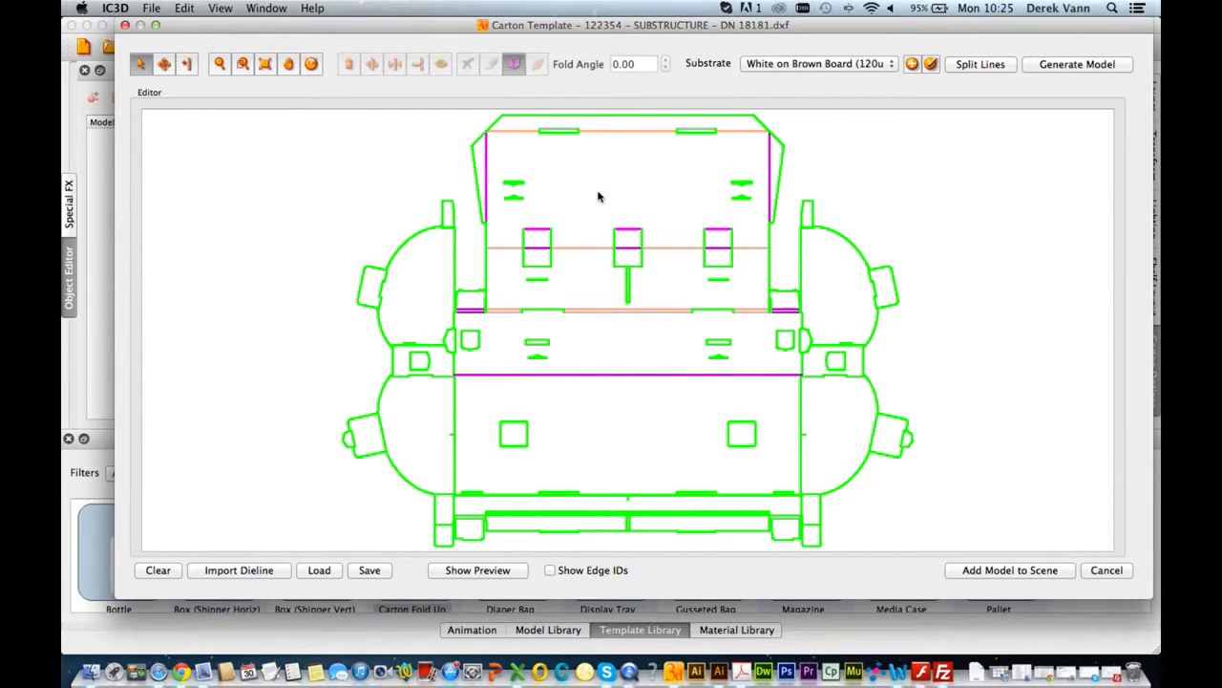
Assign the orange fold line type to all segments of the long horizontal fold along the lower edge of the large lower panel.
left_click(460, 496)
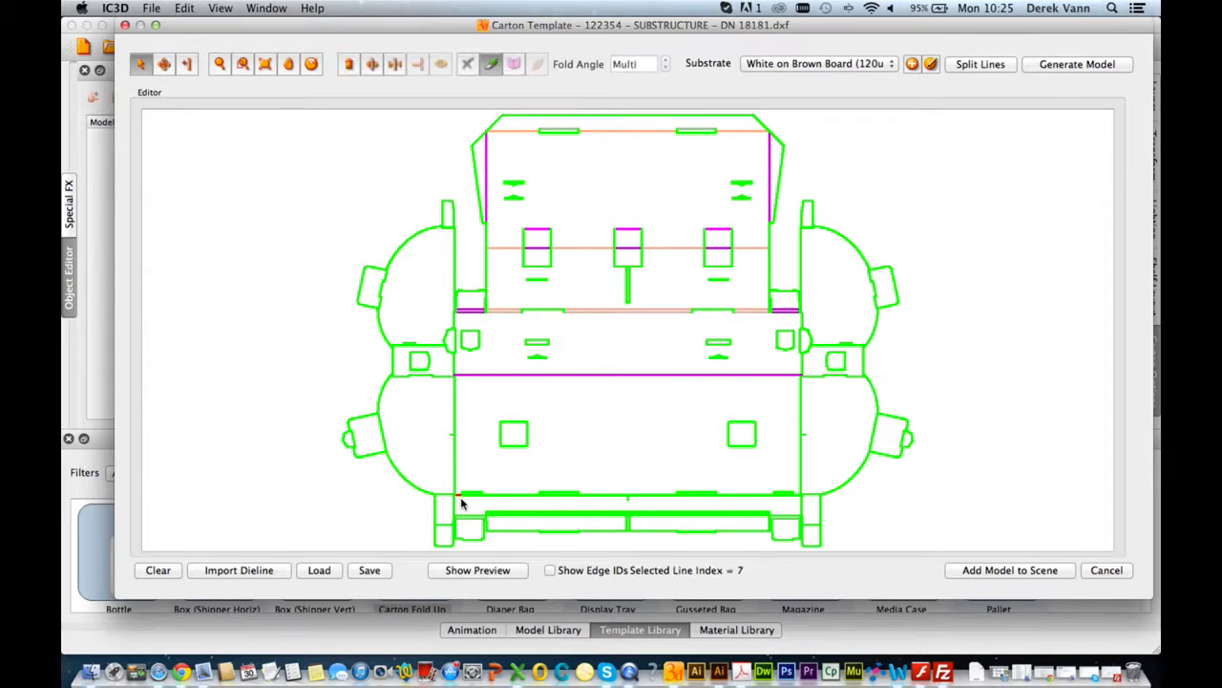
left_click(511, 496, "shift")
left_click_drag(603, 490, 647, 505, "shift")
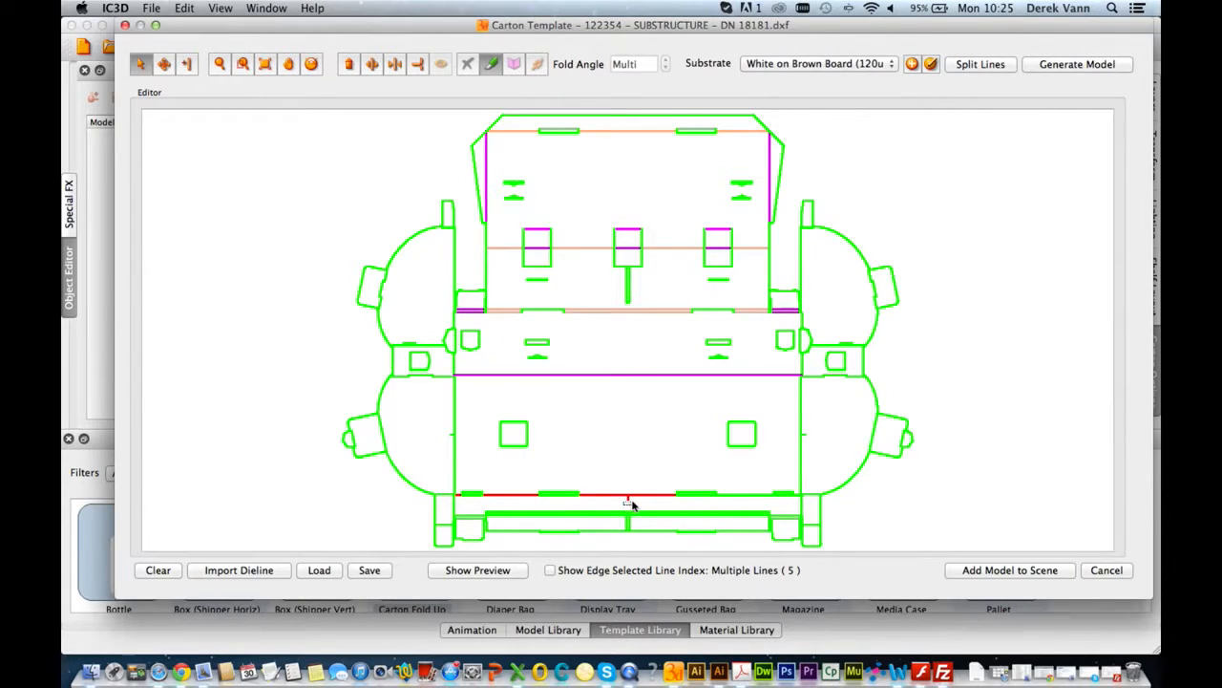
left_click_drag(624, 504, 634, 496, "shift")
left_click_drag(735, 491, 740, 502, "shift")
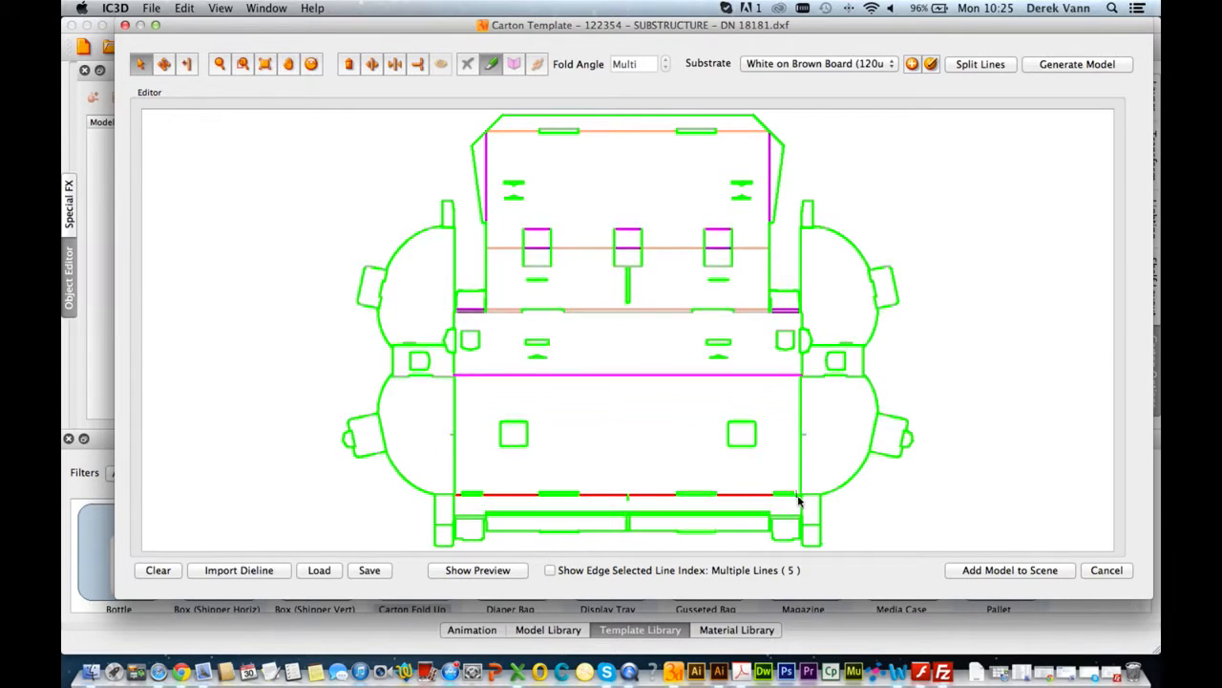
left_click(799, 499, "shift")
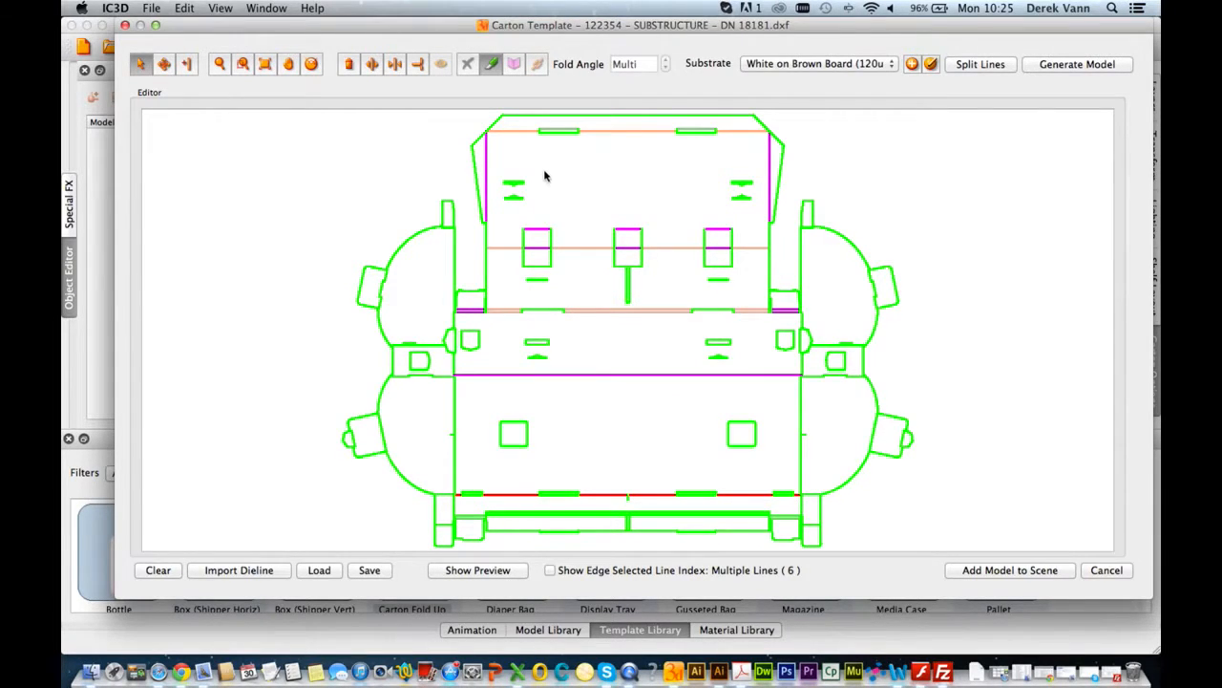
left_click(544, 65)
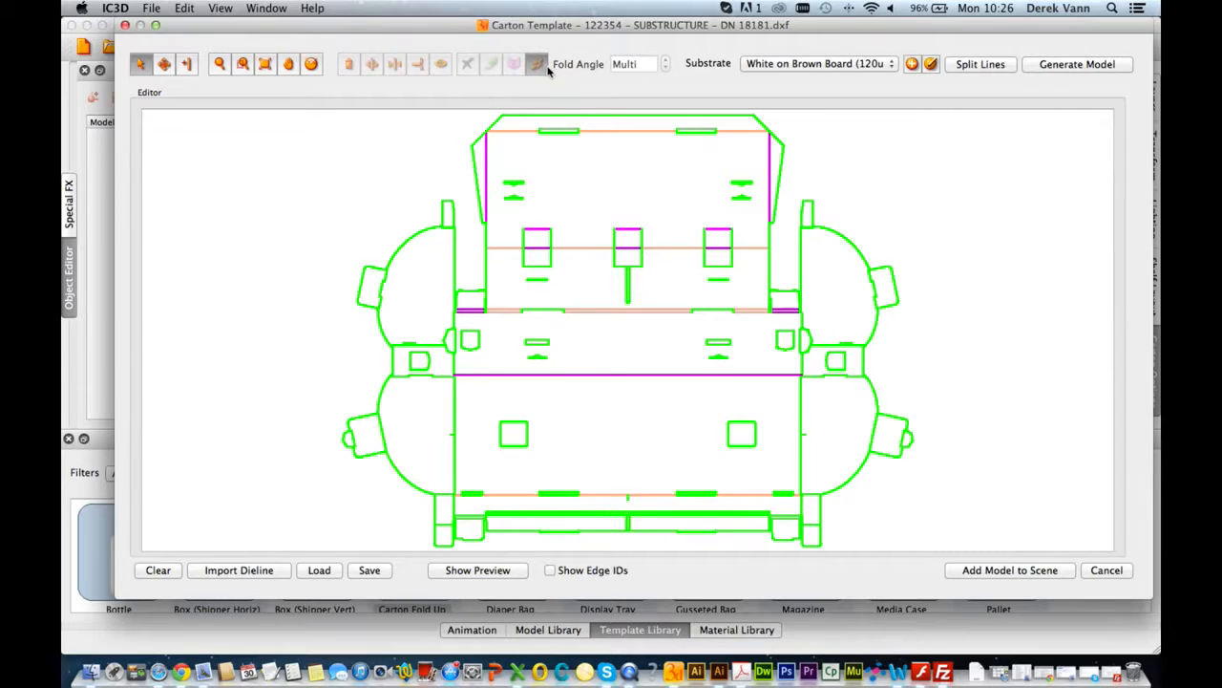
Set the double lines above the two bottom flaps and the short double lines at both outer ends to the purple crease type.
left_click_drag(557, 506, 569, 518)
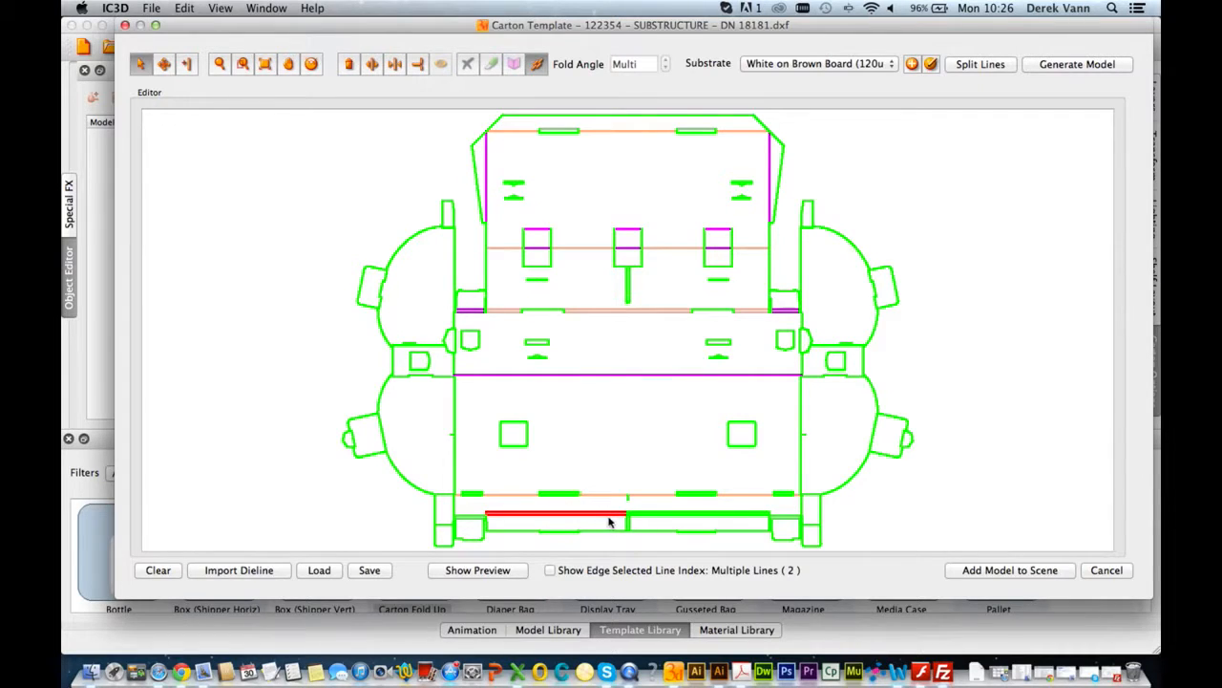
left_click(664, 521, "shift")
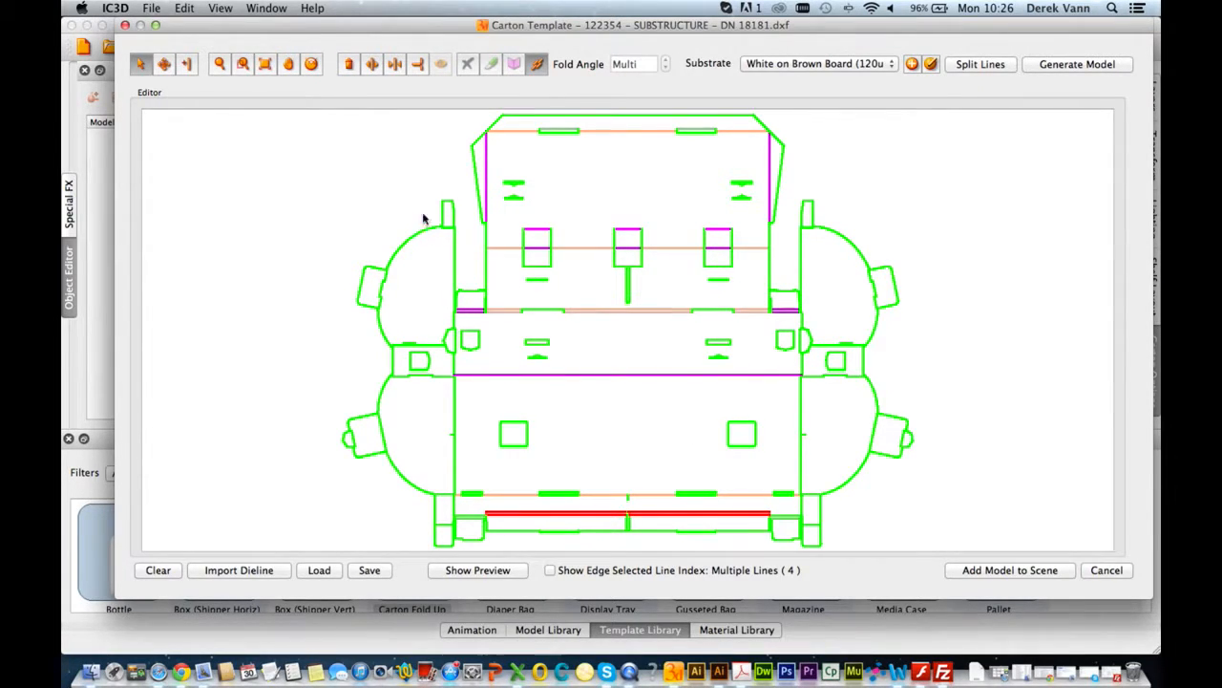
left_click(513, 65)
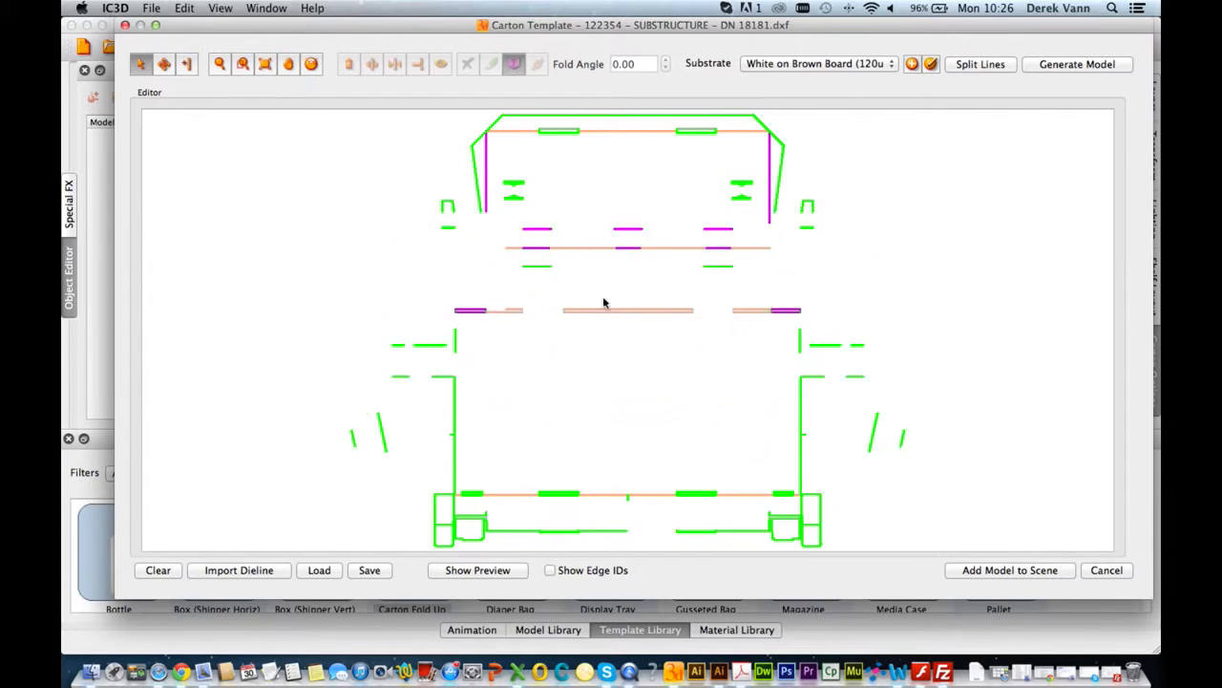
left_click(468, 520)
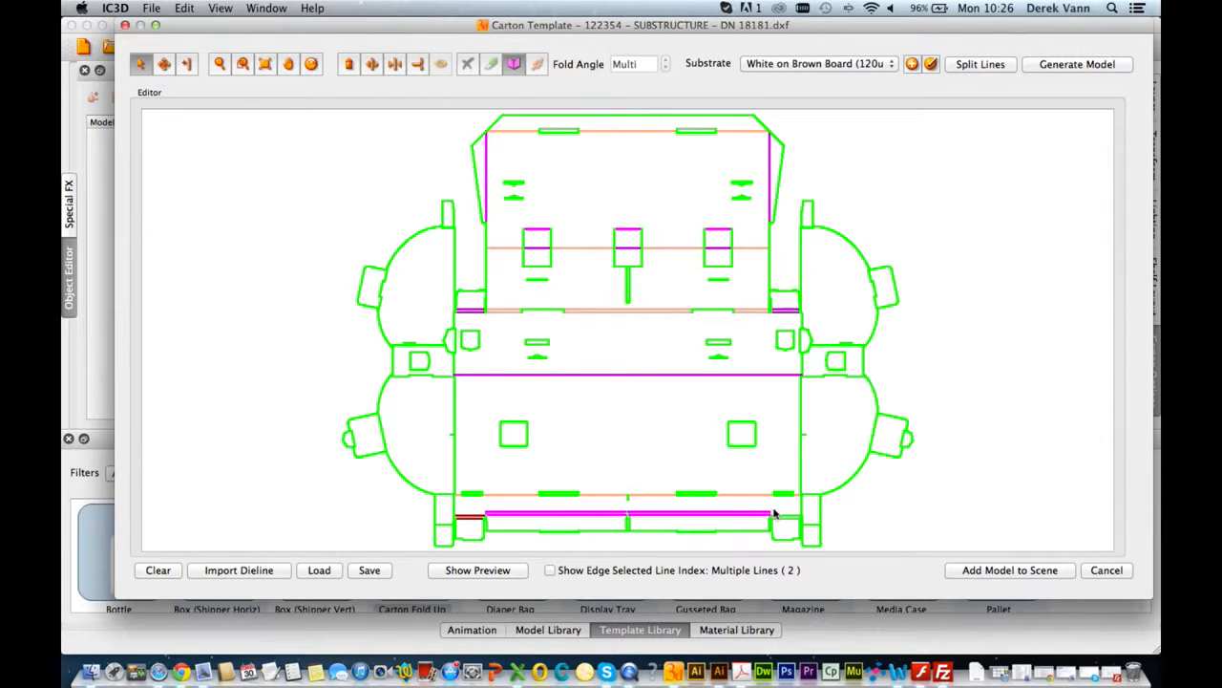
left_click(783, 517, "shift")
left_click(513, 65)
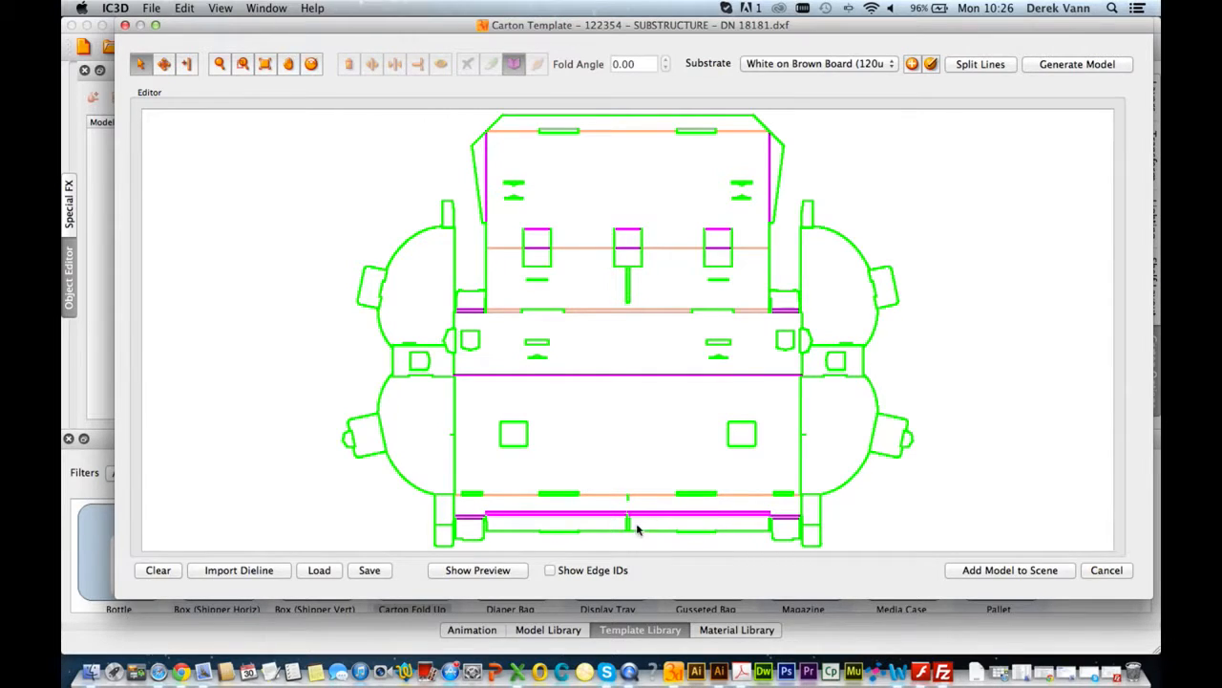
Delete the two short line segments that close the lower end of the narrow slot between the two bottom flaps.
left_click(244, 65)
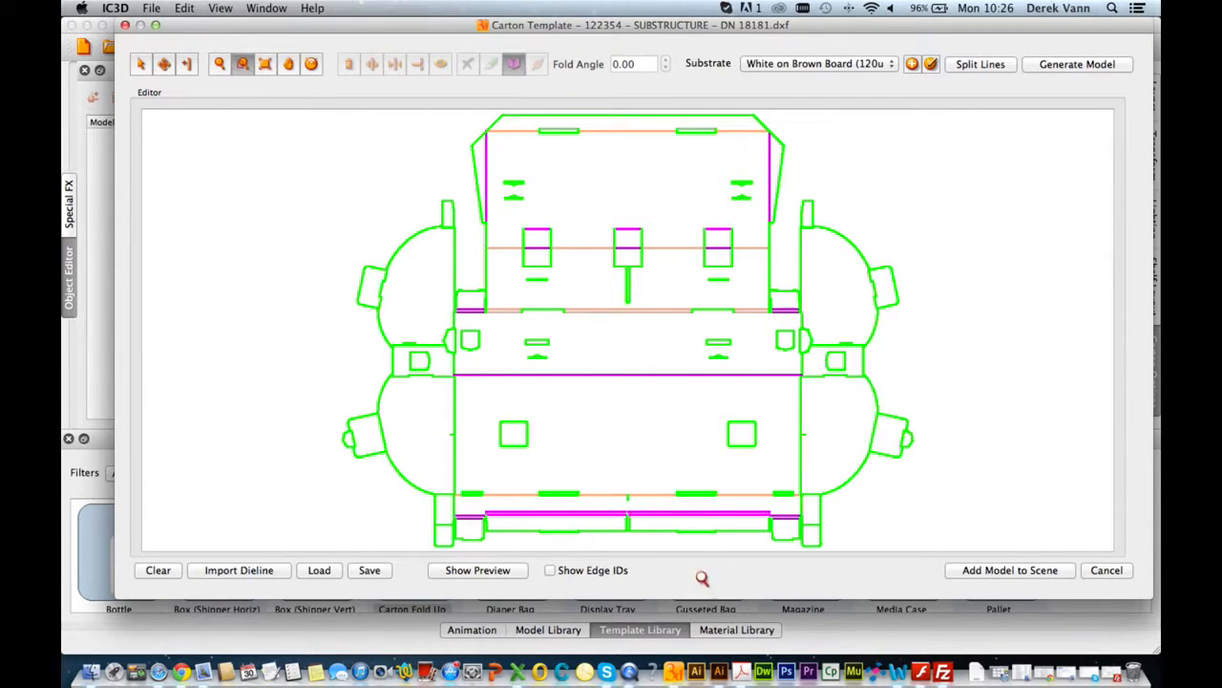
left_click_drag(637, 542, 636, 539)
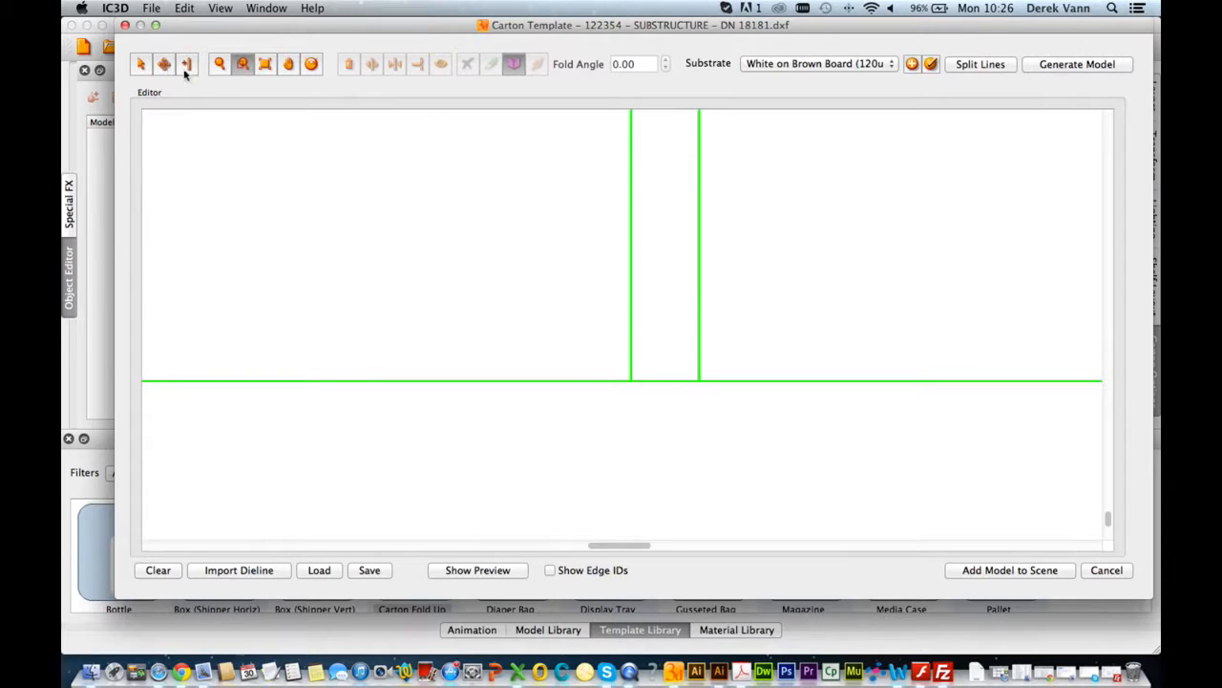
left_click(142, 64)
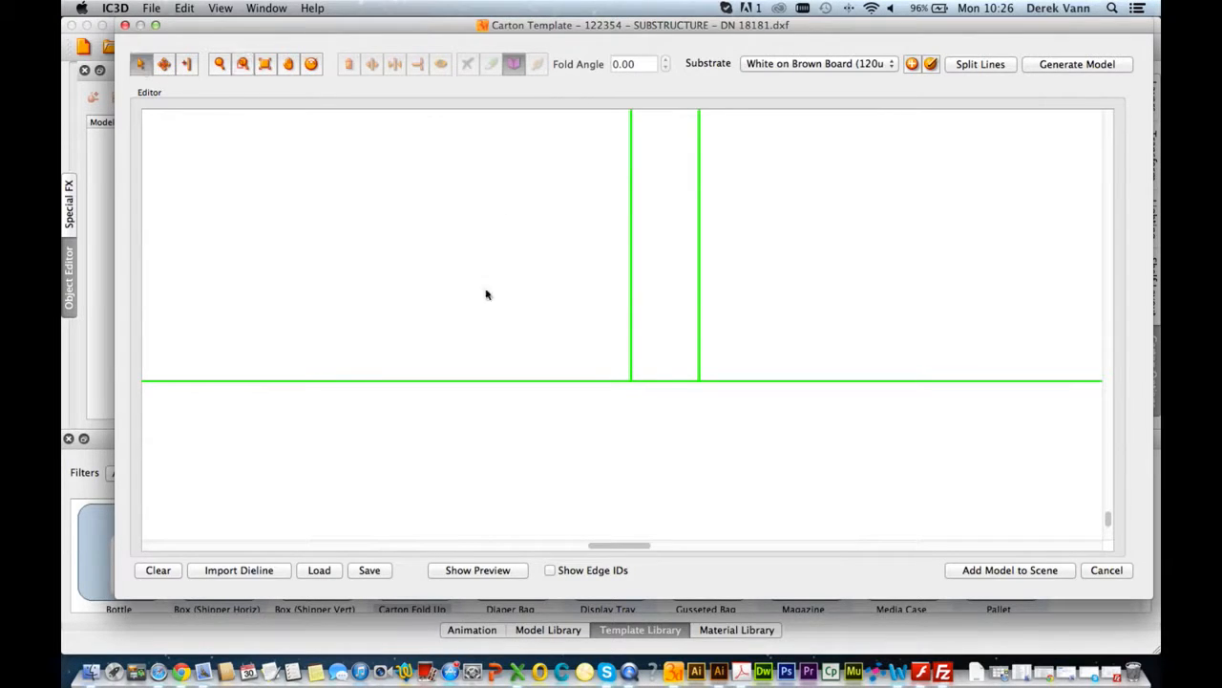
left_click(648, 381)
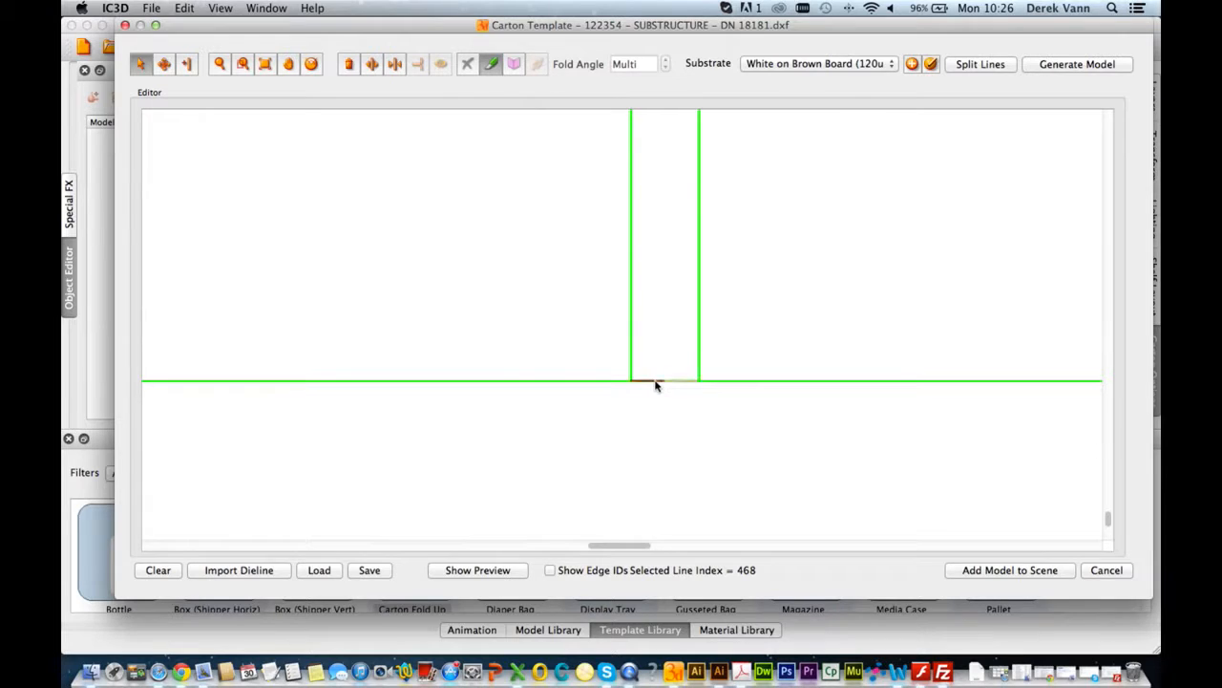
left_click(352, 67)
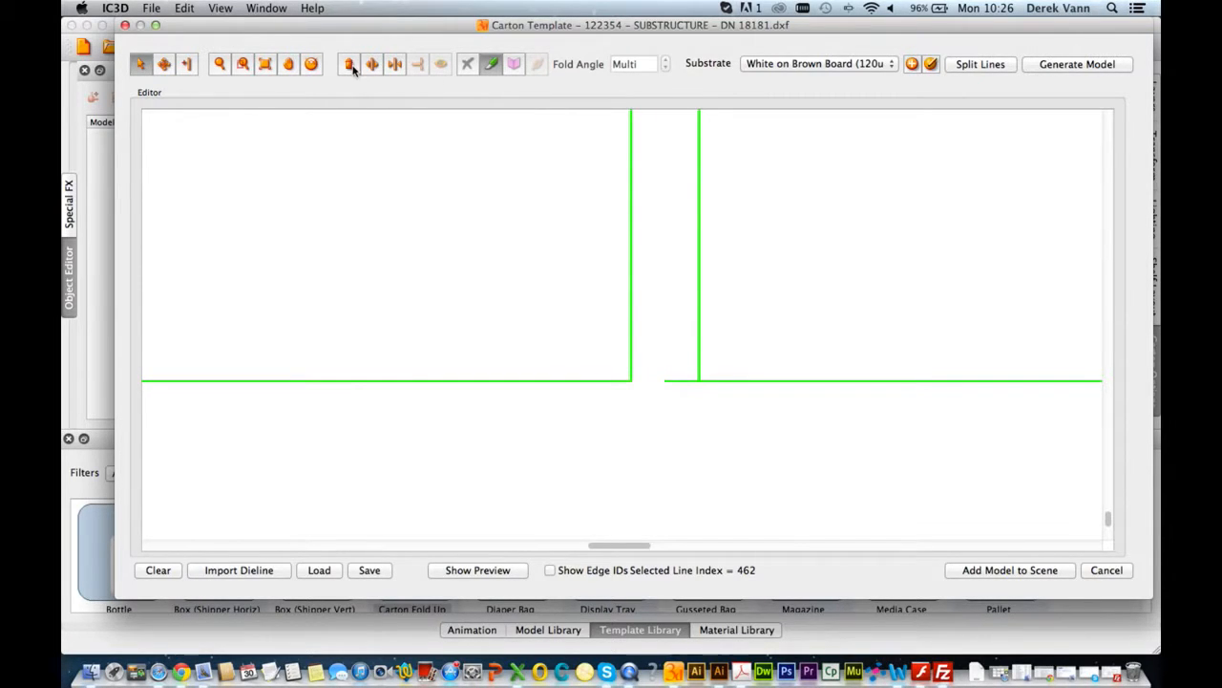
left_click(680, 380)
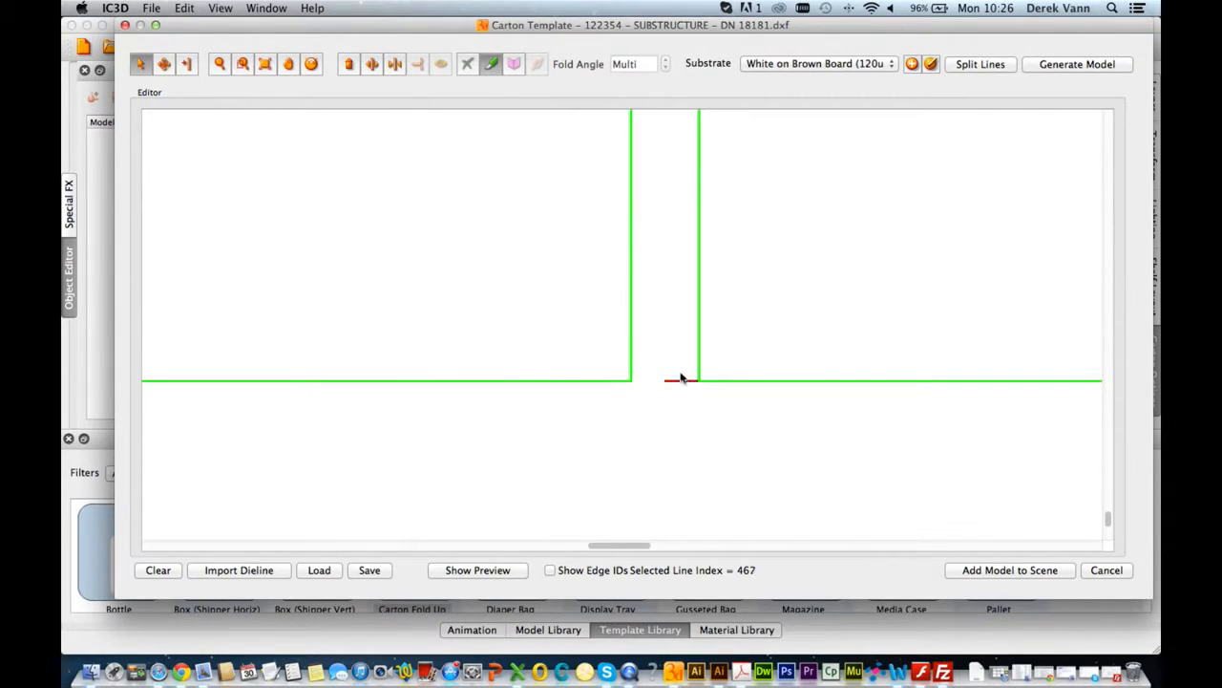
left_click(351, 66)
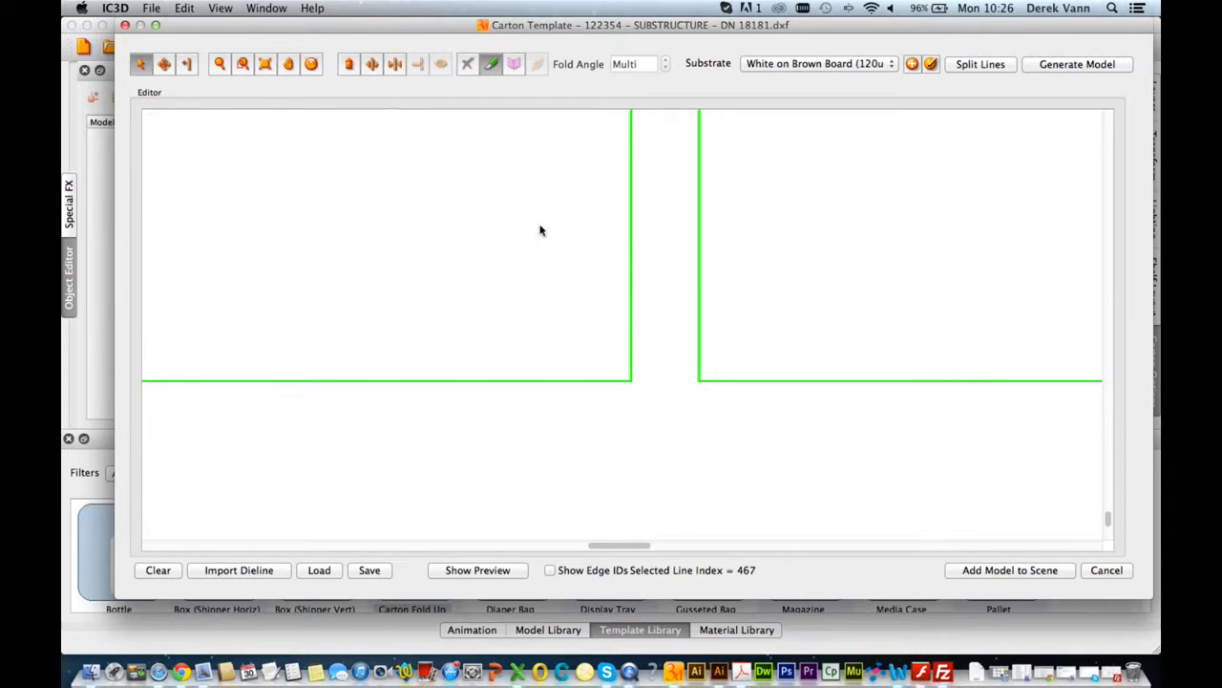
left_click(266, 65)
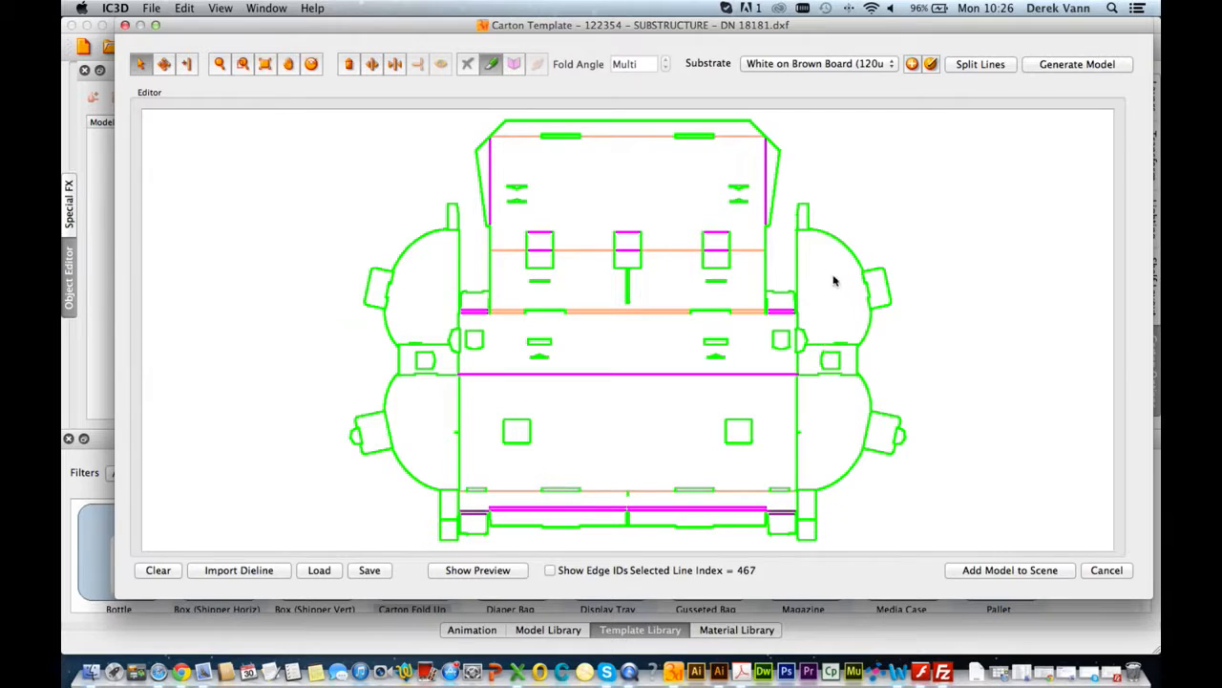
On the upper-right wing, set the small top tab's base line to the purple crease type and the side tab's two fold segments to orange.
left_click(805, 236)
left_click(515, 64)
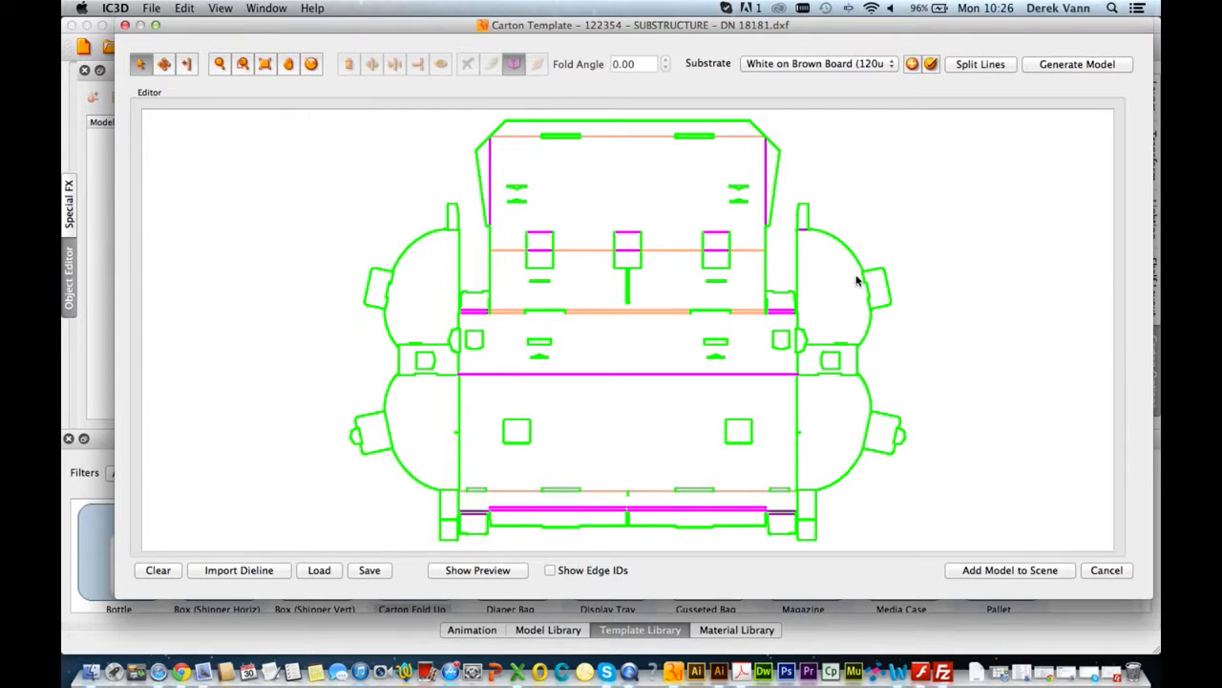
left_click(866, 280)
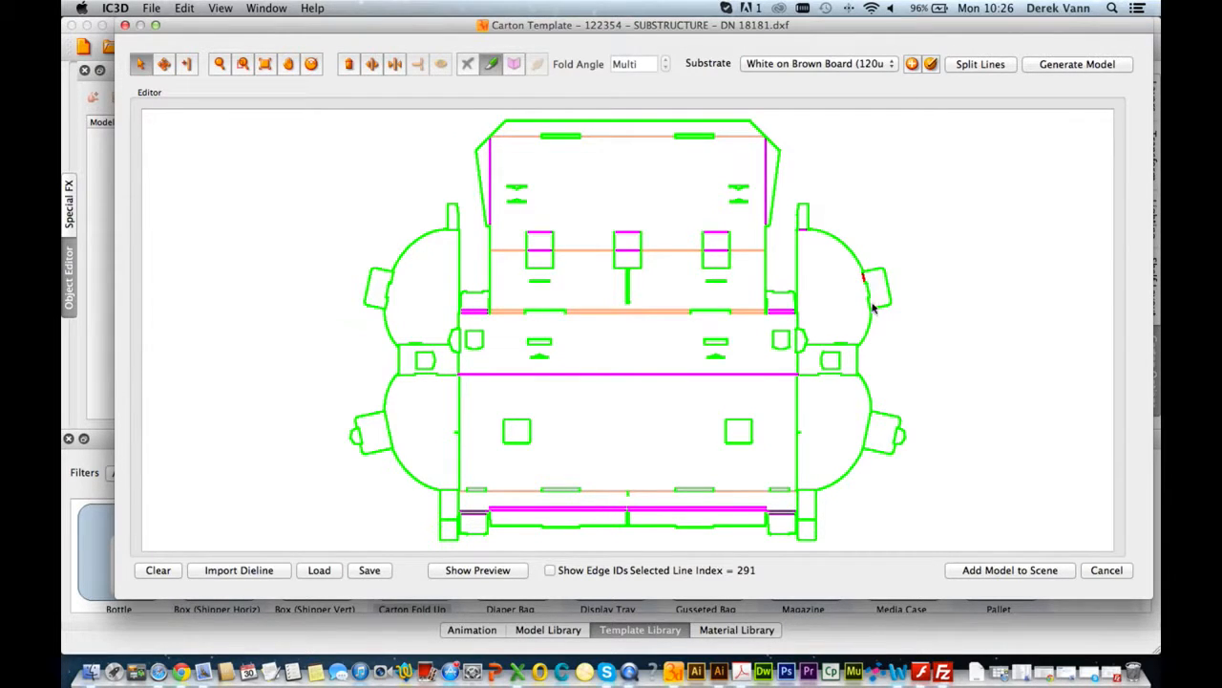
left_click(870, 306, "shift")
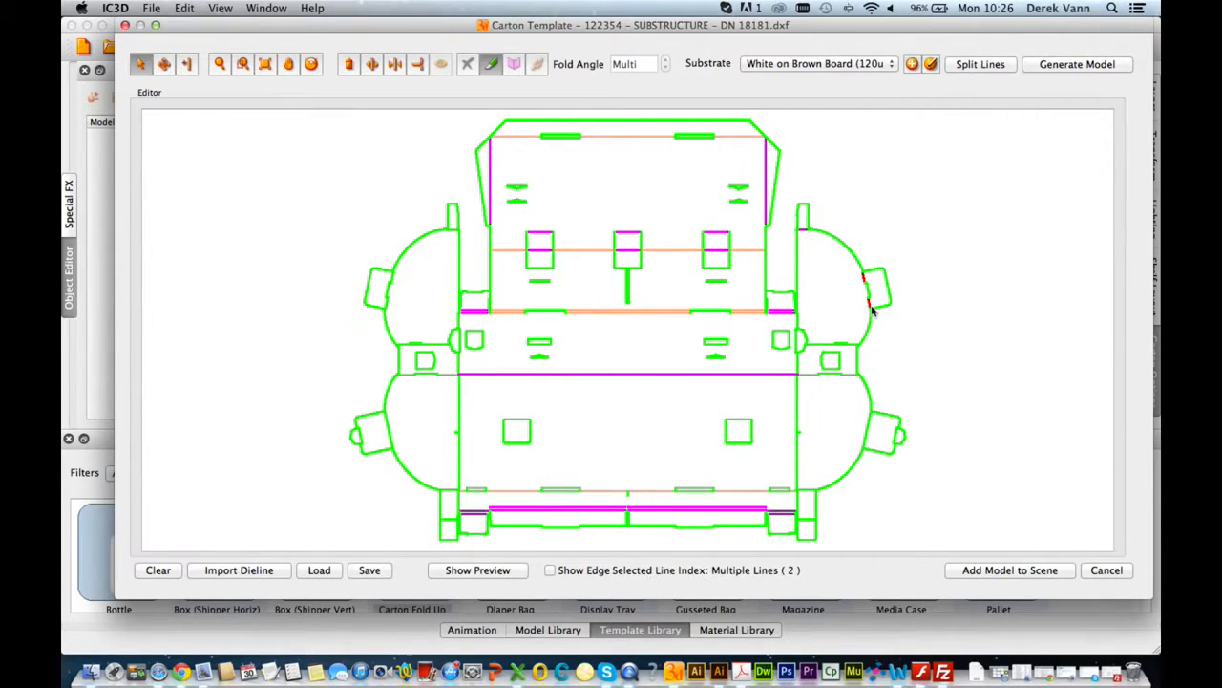
left_click(536, 67)
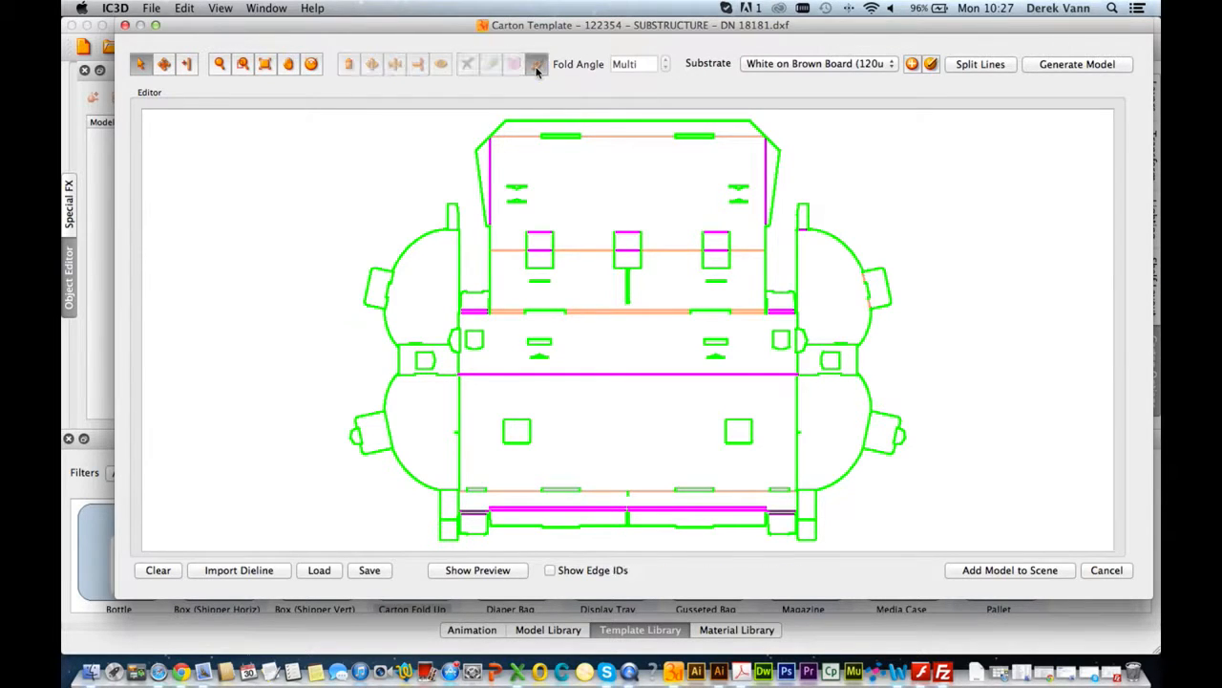
Assign the orange fold line type to the upper and lower fold segments of the connecting panel between the two right wings.
left_click(819, 346)
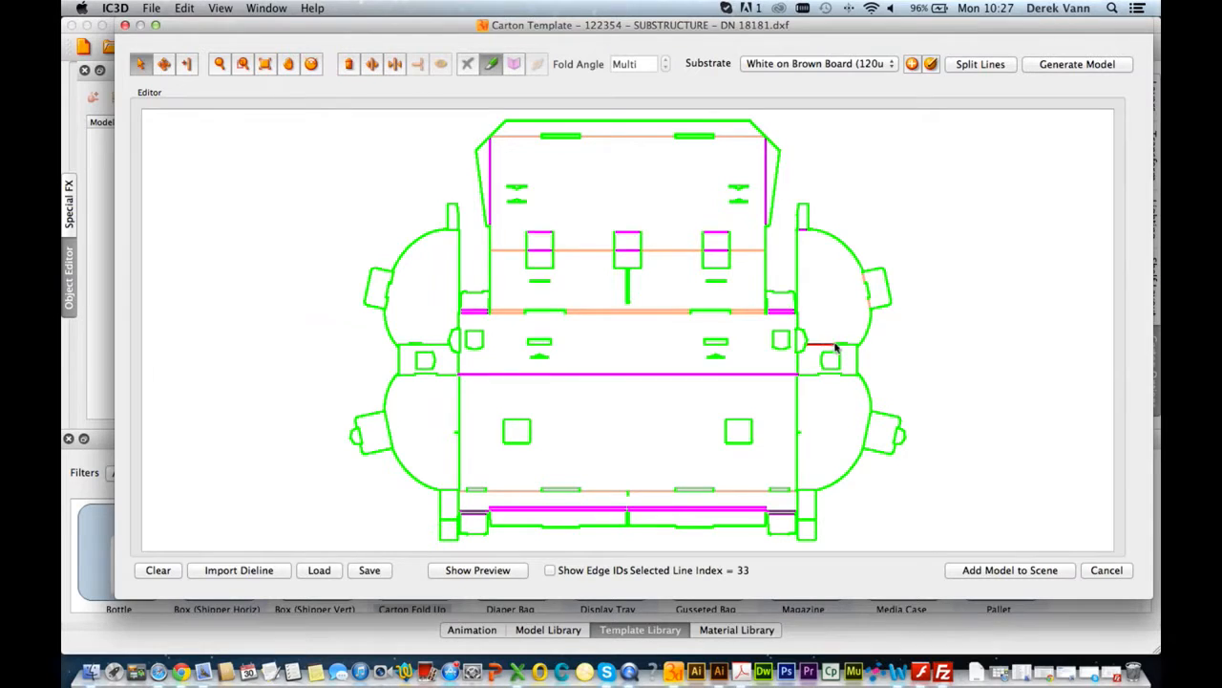
left_click(853, 347, "shift")
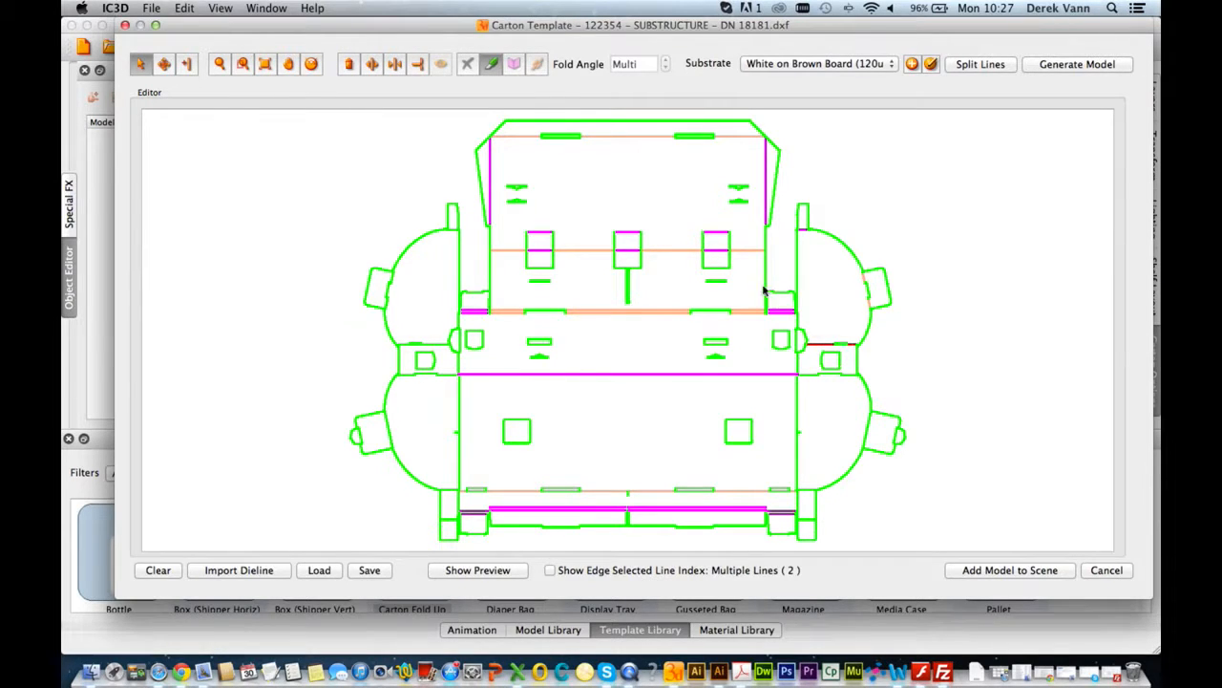
left_click(539, 64)
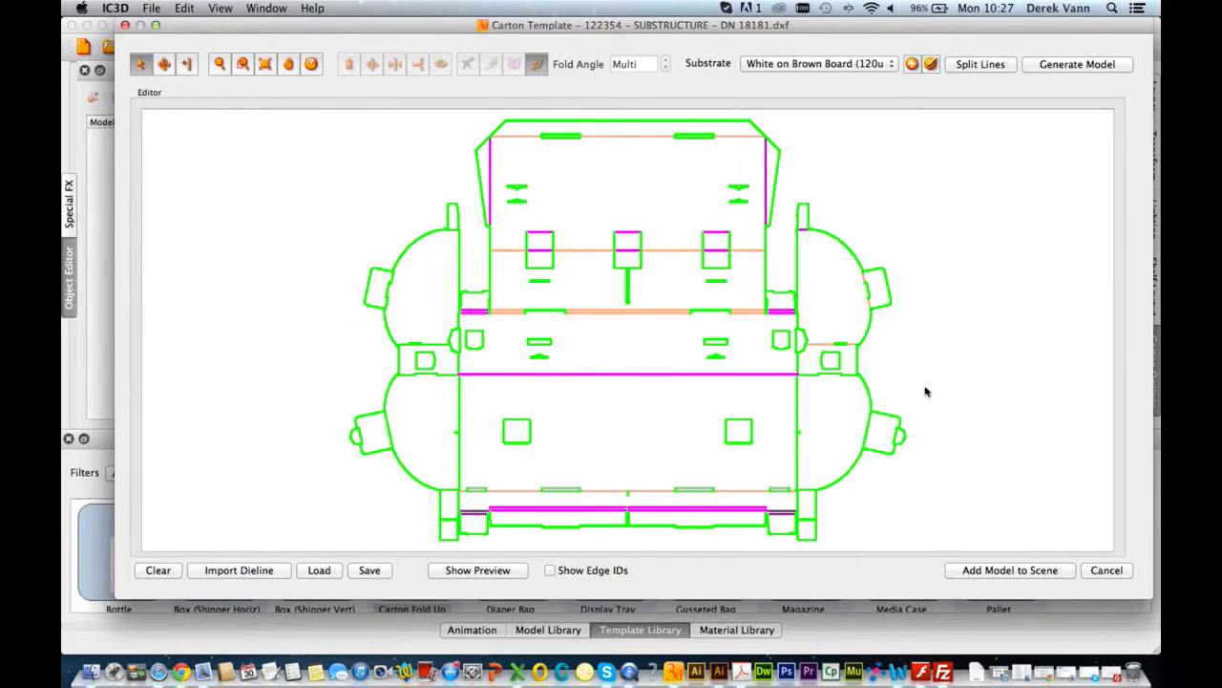
left_click(811, 375)
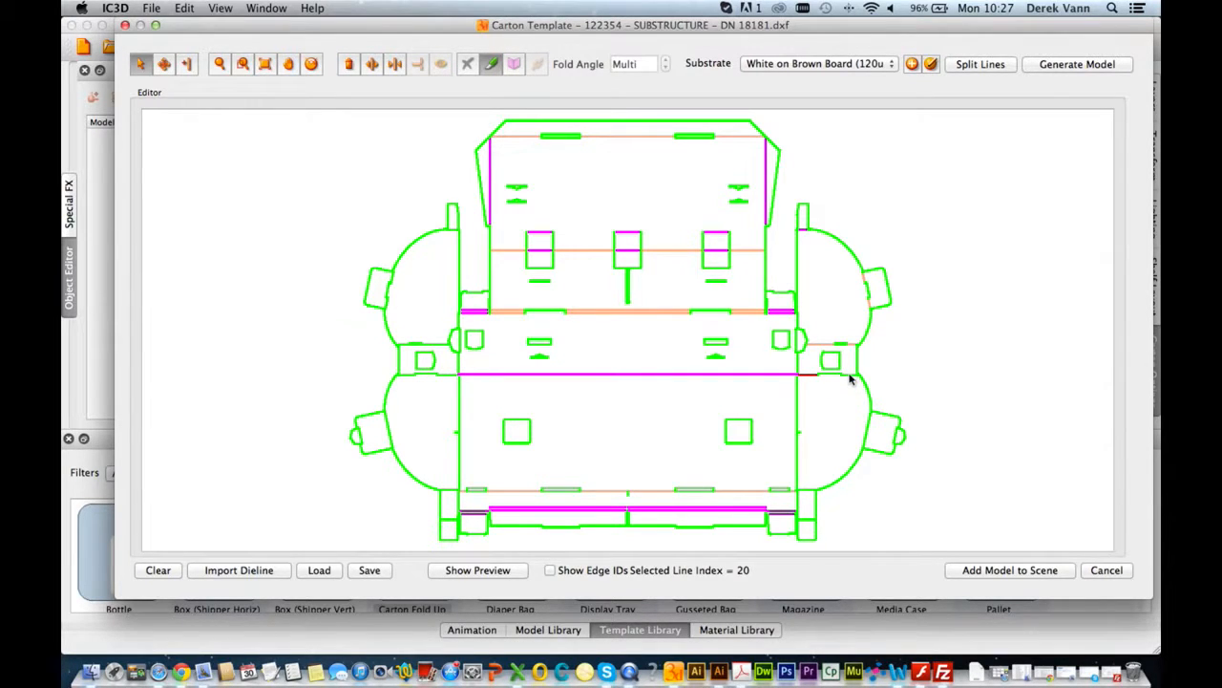
left_click(849, 376, "shift")
left_click(539, 66)
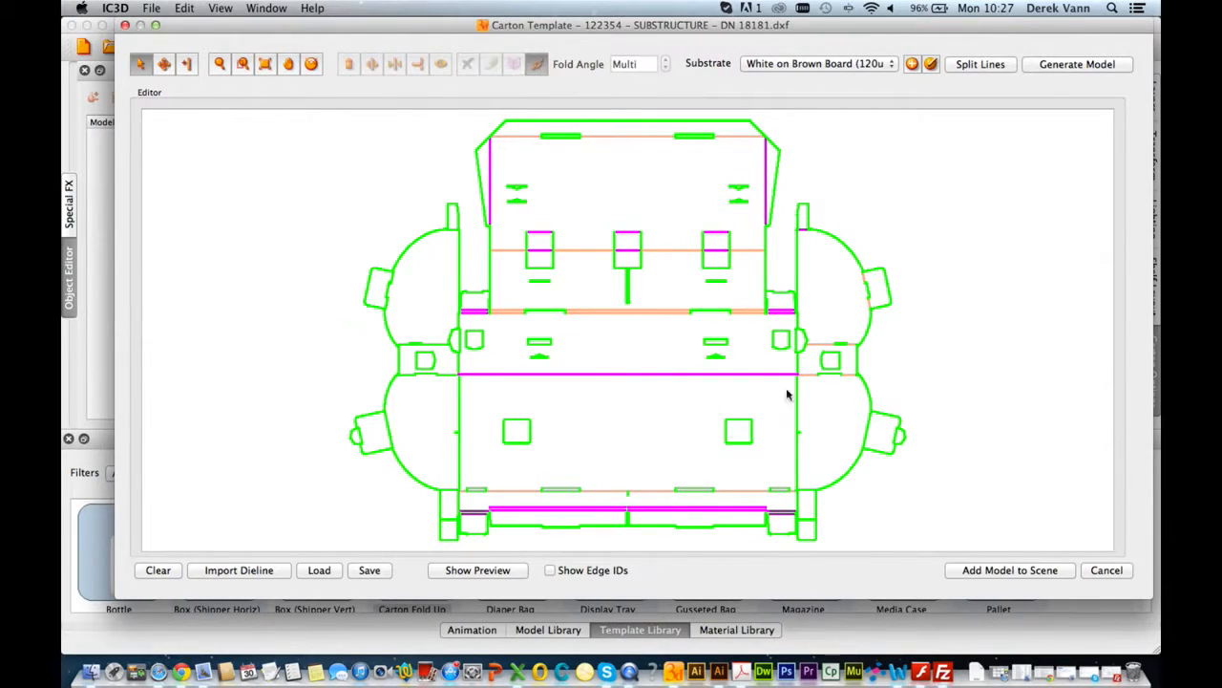
Set the lower-right wing's fold to the main panel, its bottom tab's two lines and its side tab's two folds to the purple crease type.
left_click_drag(805, 482, 812, 531)
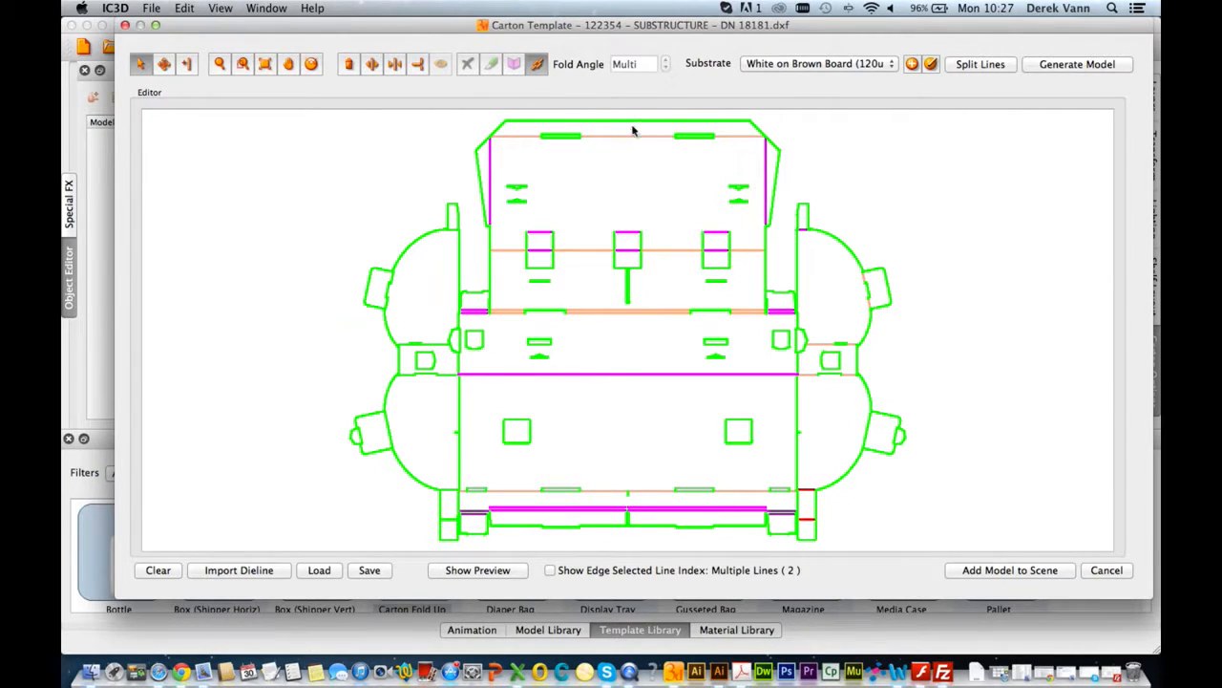
left_click(514, 66)
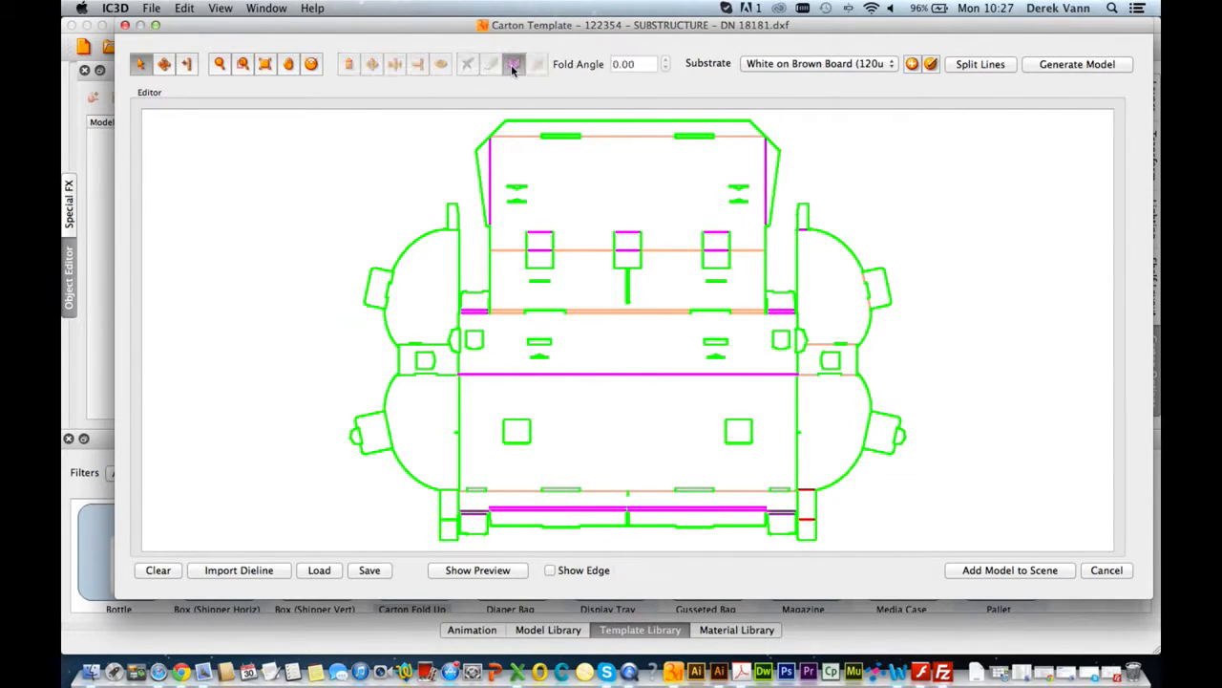
left_click(868, 431)
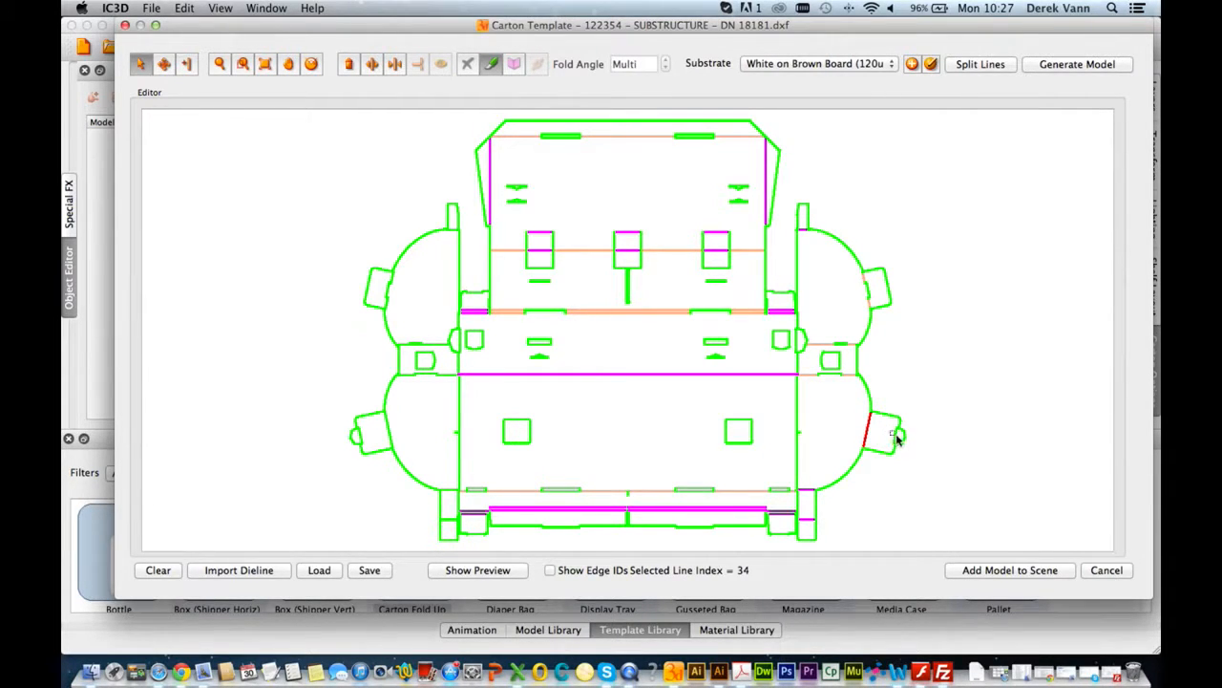
left_click(897, 436, "shift")
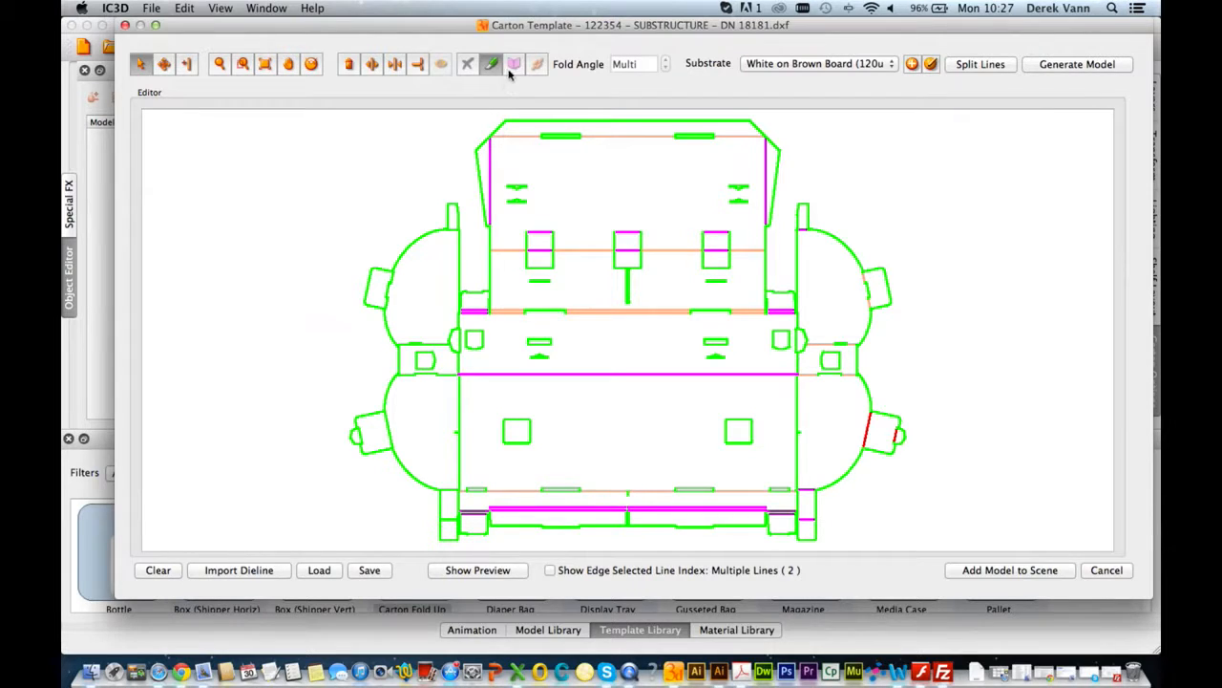
left_click(512, 67)
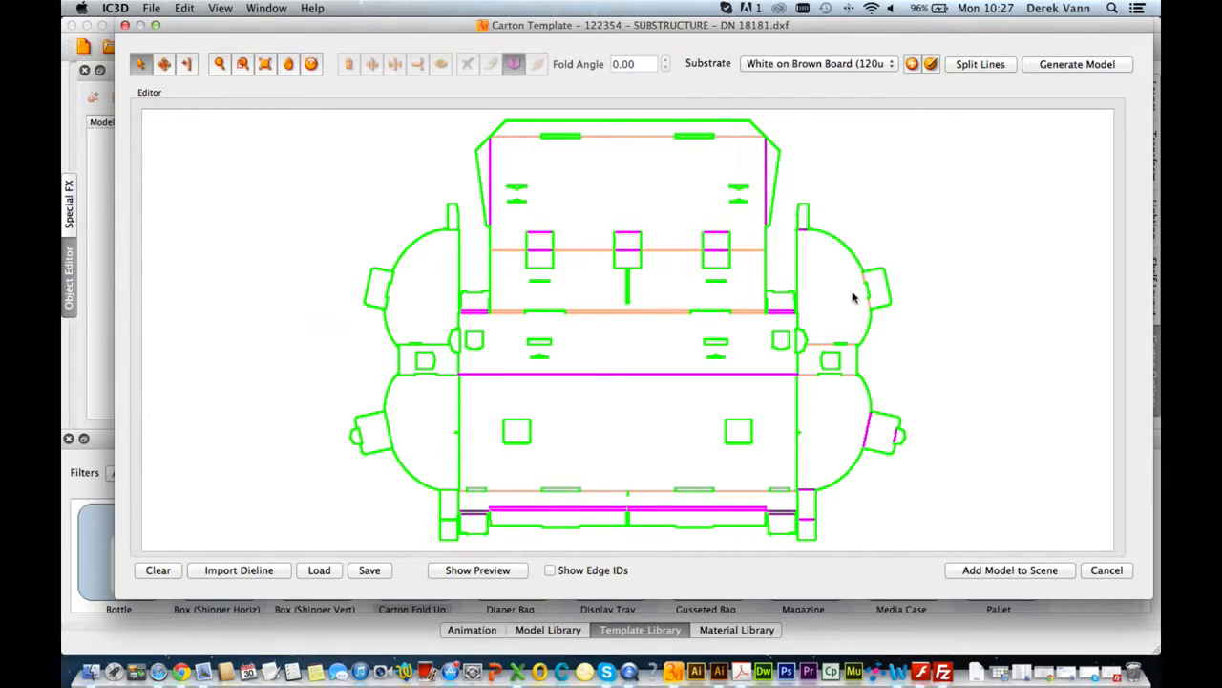
left_click(798, 402)
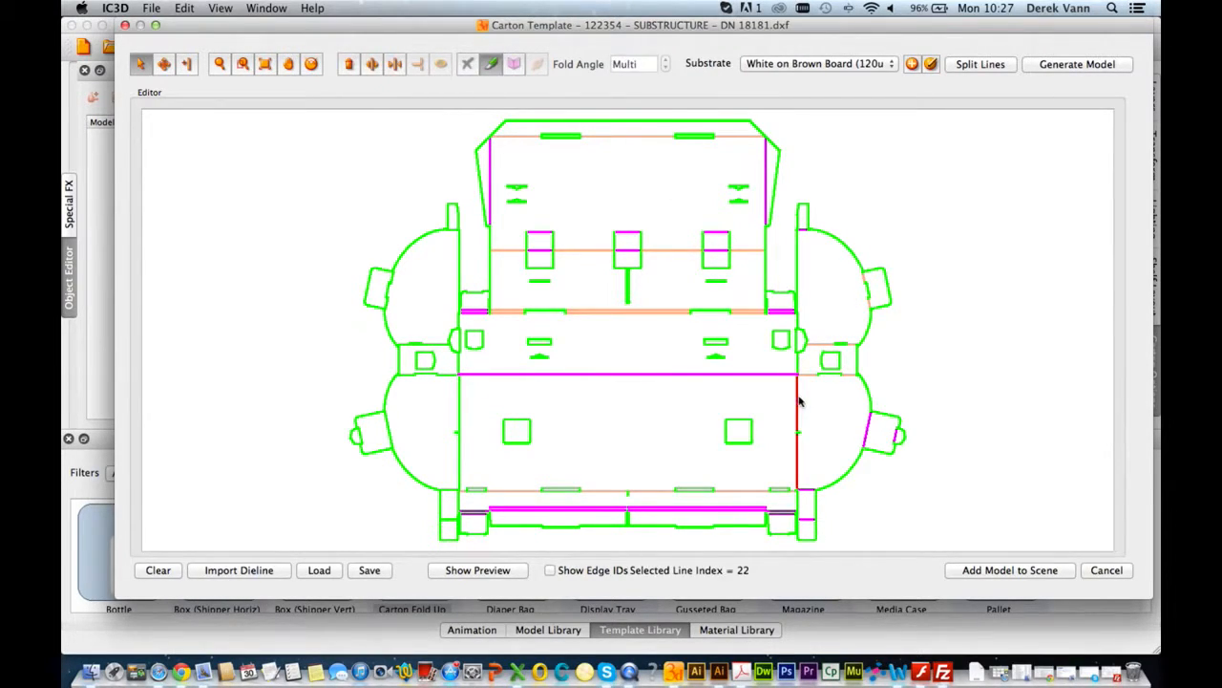
left_click(514, 63)
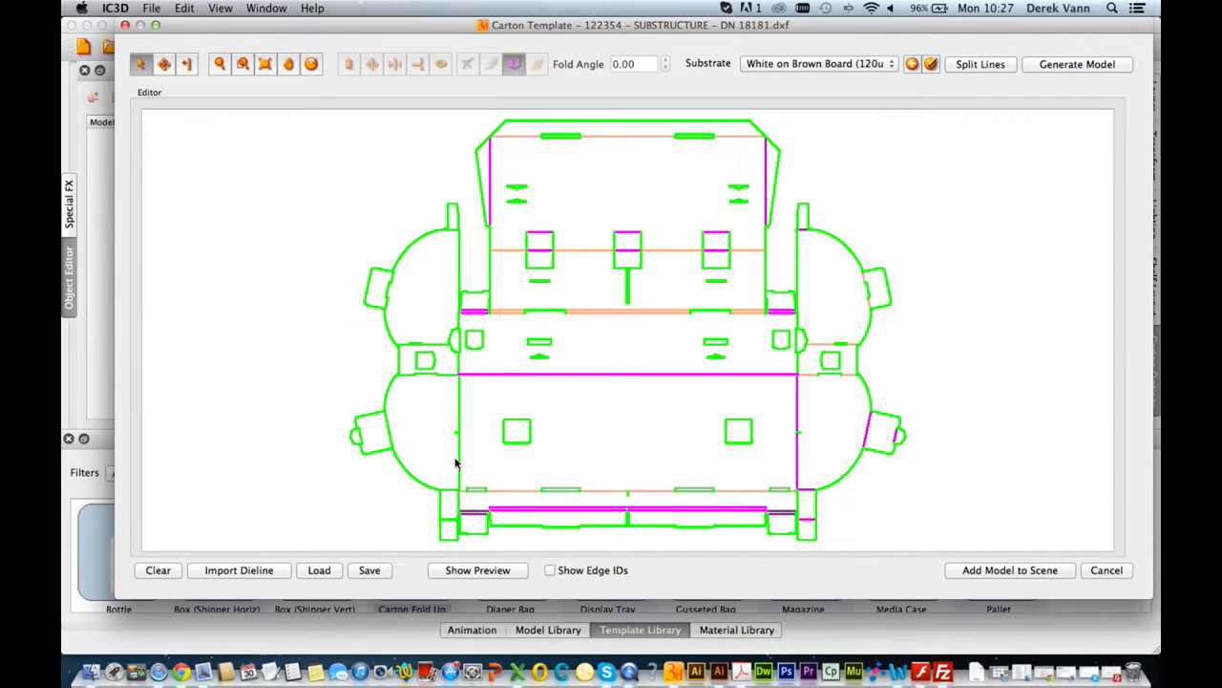
On the upper-left wing, set the small top tab's base line to the purple crease type and the side tab's two fold segments to orange.
left_click(454, 233)
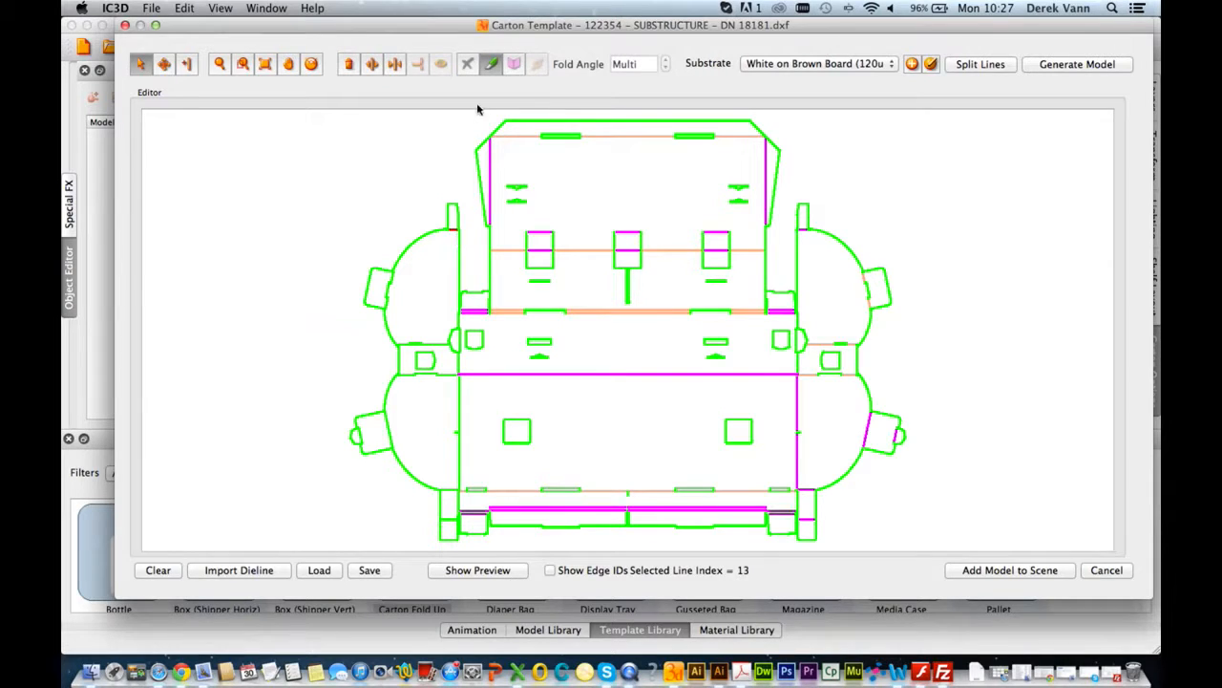
left_click(512, 67)
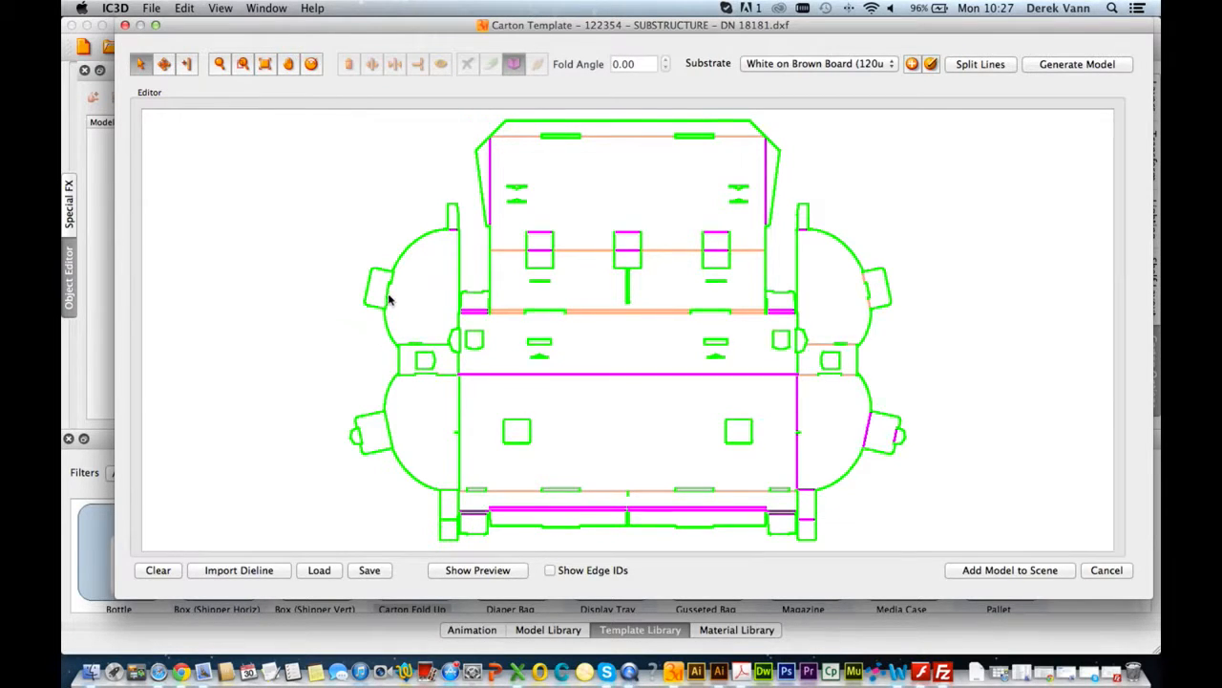
left_click(391, 281)
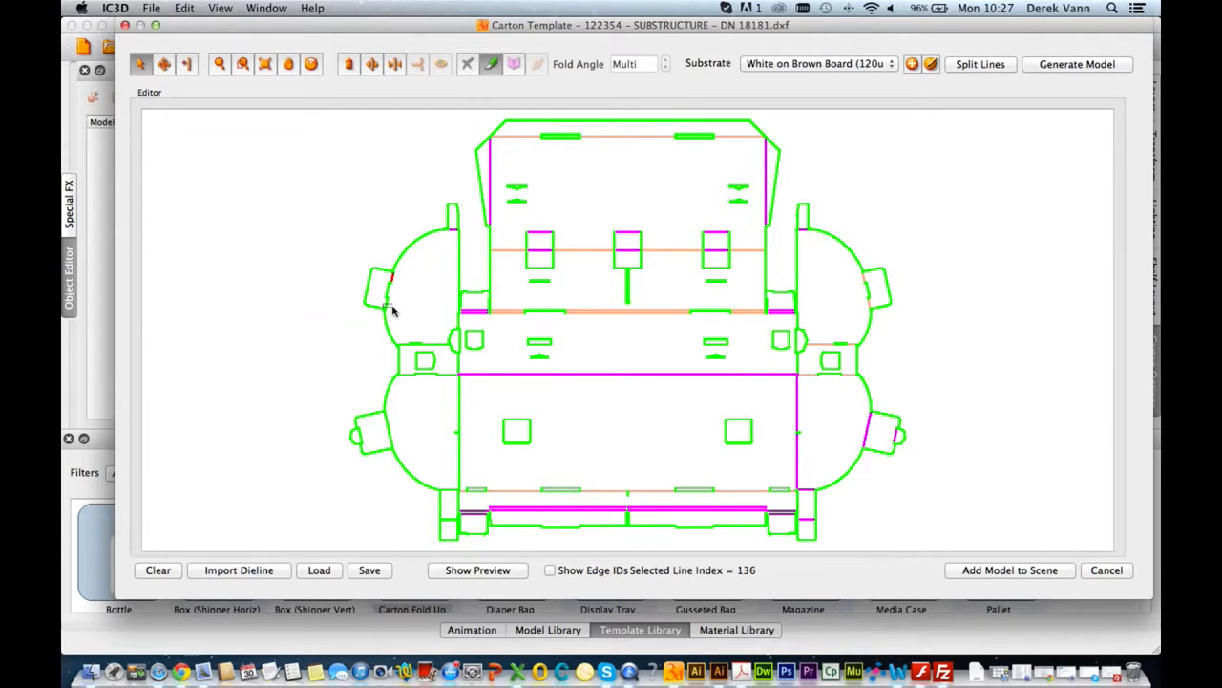
left_click(388, 304, "shift")
left_click(535, 66)
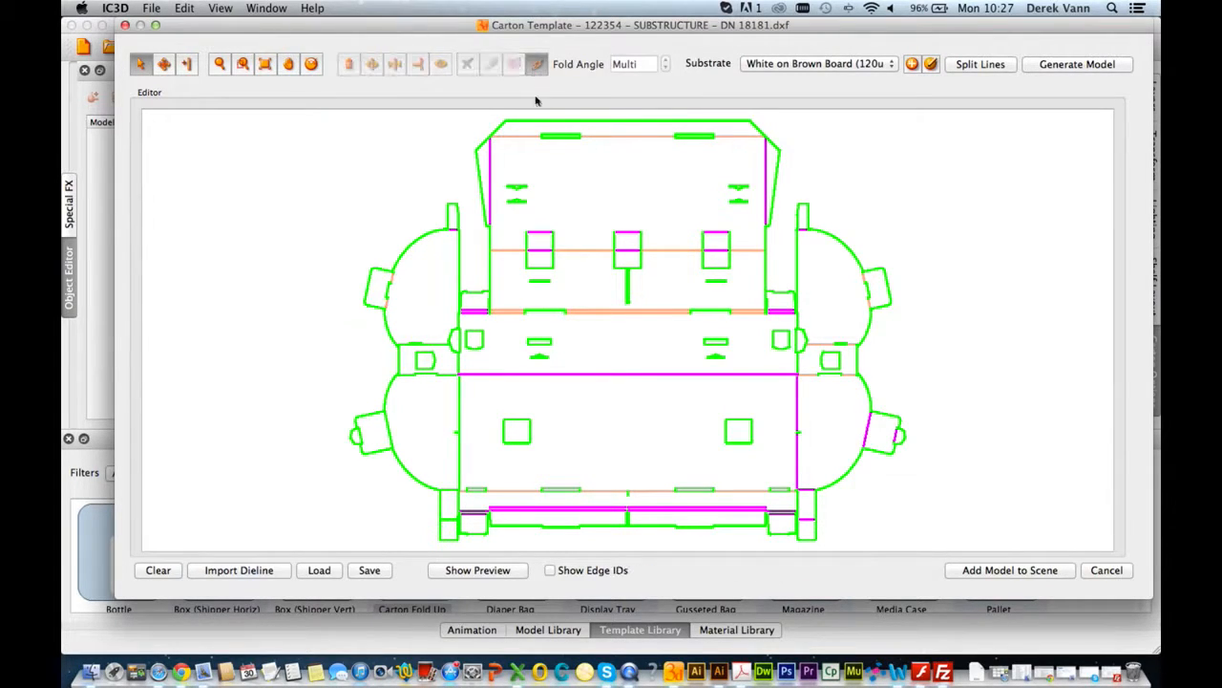
Set the left connecting panel's upper and lower fold segments to orange, and the lower-left wing's and its tabs' folds to the purple crease type.
left_click_drag(402, 338, 408, 347)
left_click(441, 346, "shift")
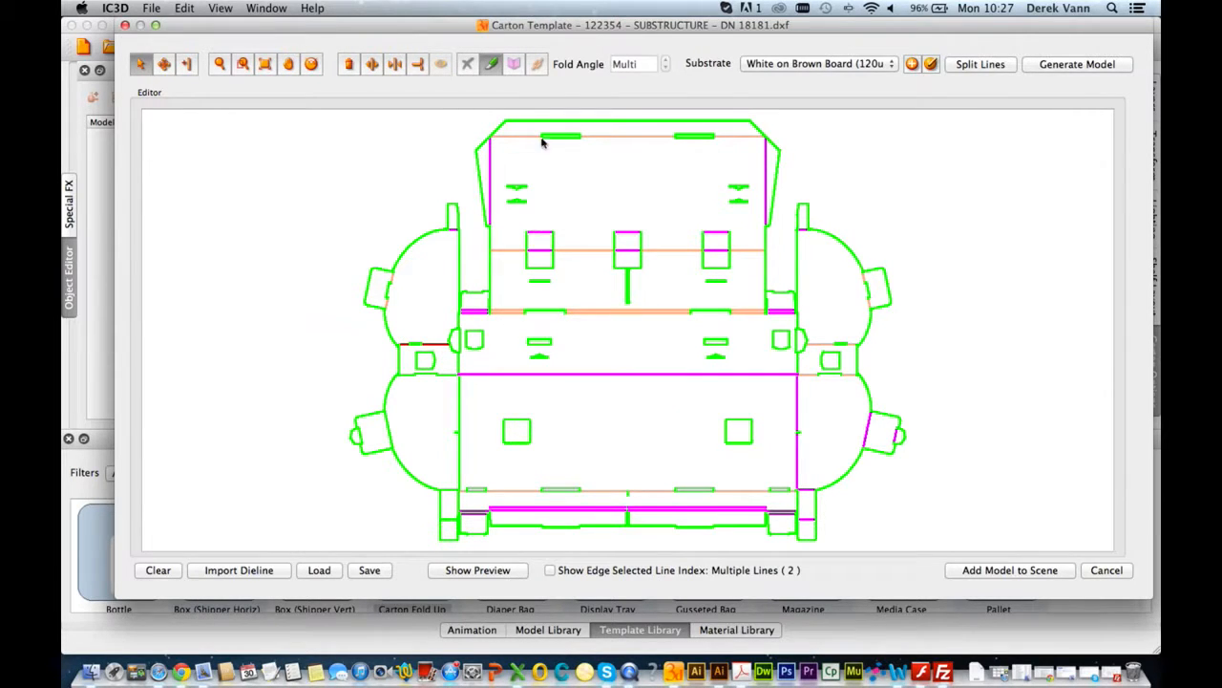
left_click(536, 64)
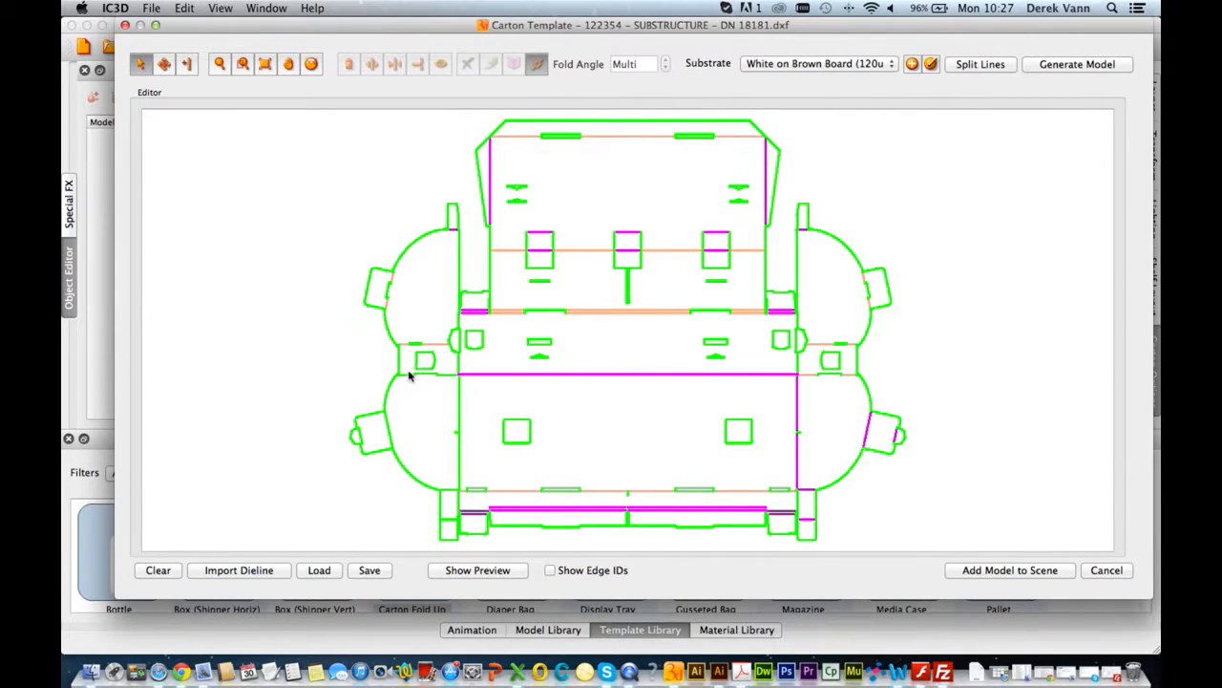
left_click(408, 380)
left_click(442, 370, "shift")
left_click(514, 64)
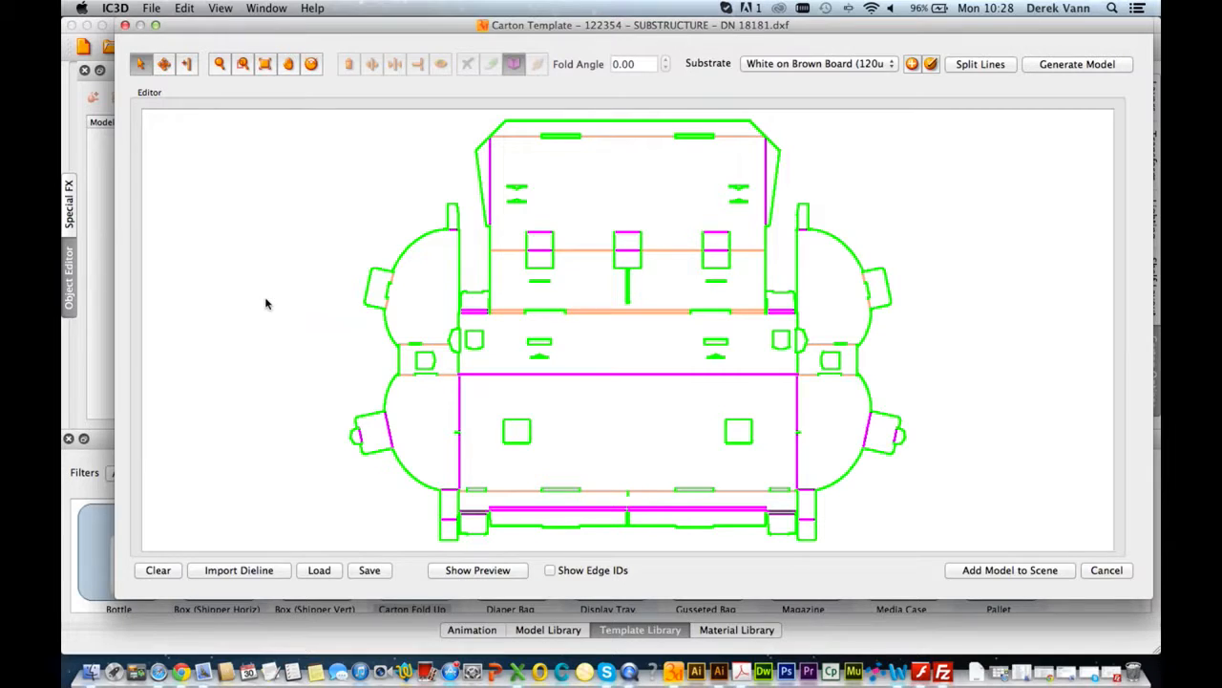
Save the carton data as "Complex Cutter Guide" in the Video Dielines folder and check that the file is available for loading.
left_click(369, 570)
type("Com")
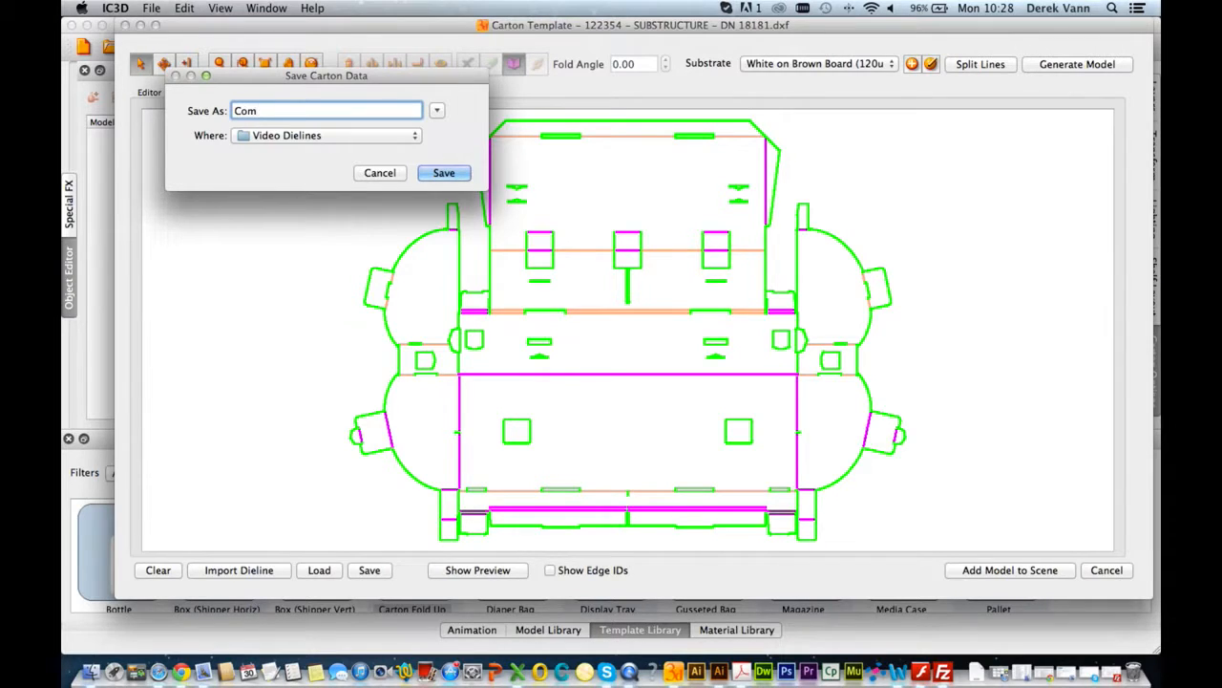
type("plex Cuy")
key("BackSpace")
type("tter Guide")
left_click(444, 173)
left_click(318, 570)
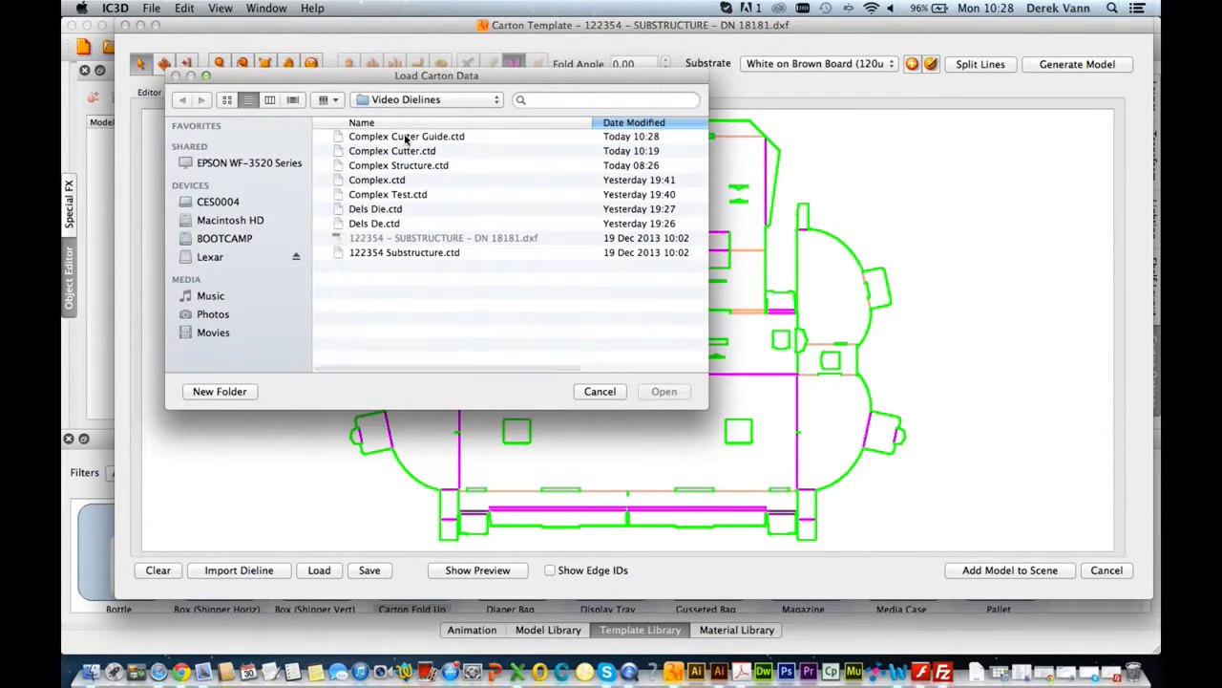
left_click(600, 392)
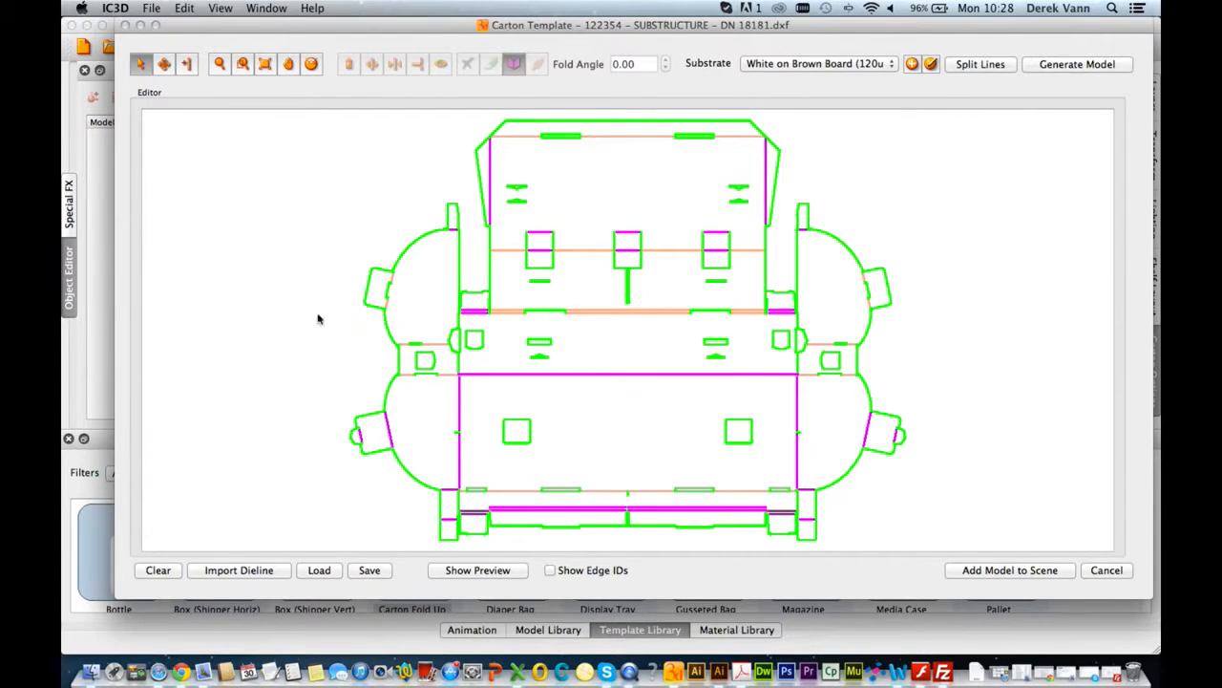
Show the 3D preview beside the editor and generate the model from the classified dieline.
left_click(501, 571)
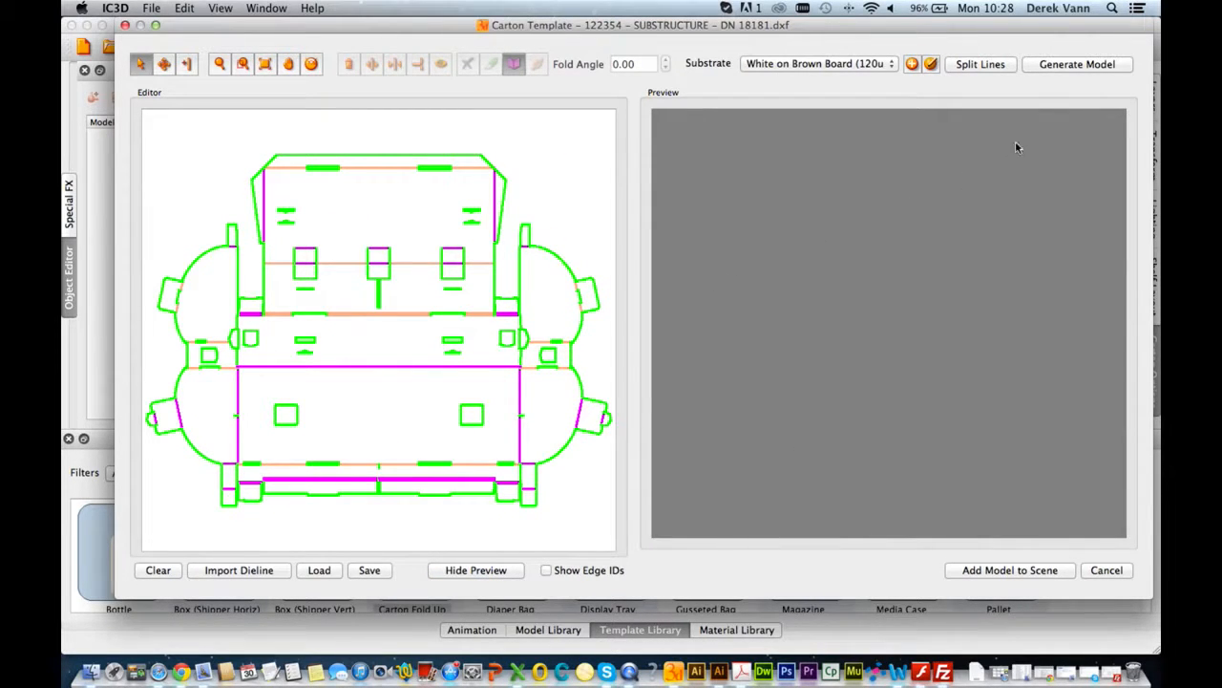
left_click(1056, 67)
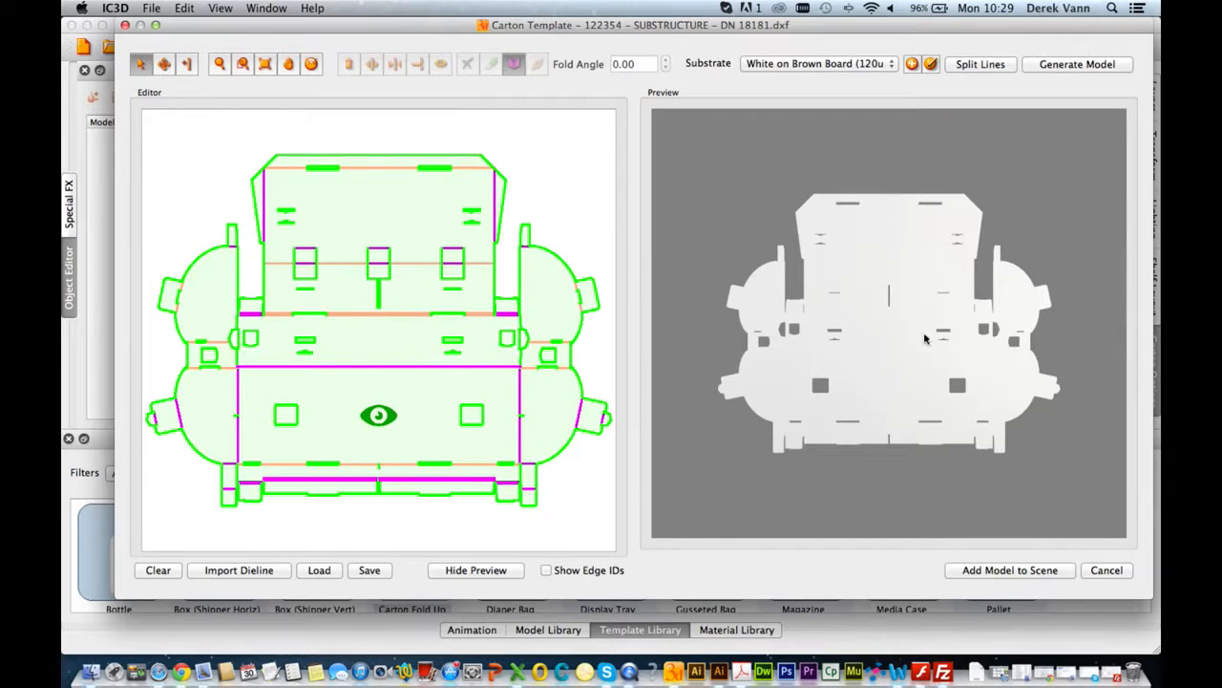
mouse_move(900, 355)
left_mouse_down()
mouse_move(969, 357)
mouse_move(989, 340)
mouse_move(905, 368)
mouse_move(902, 354)
left_mouse_up()
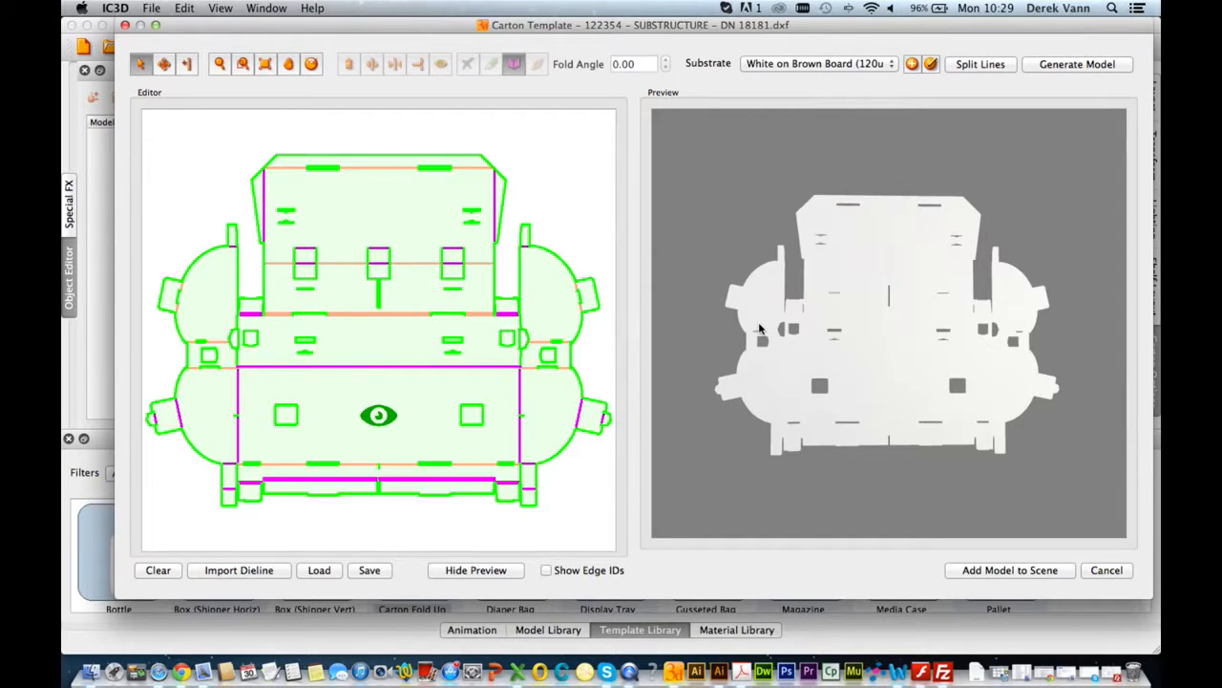
Select all fold lines of the dieline, set their fold angle to 90, and inspect the folded model.
key("super+a")
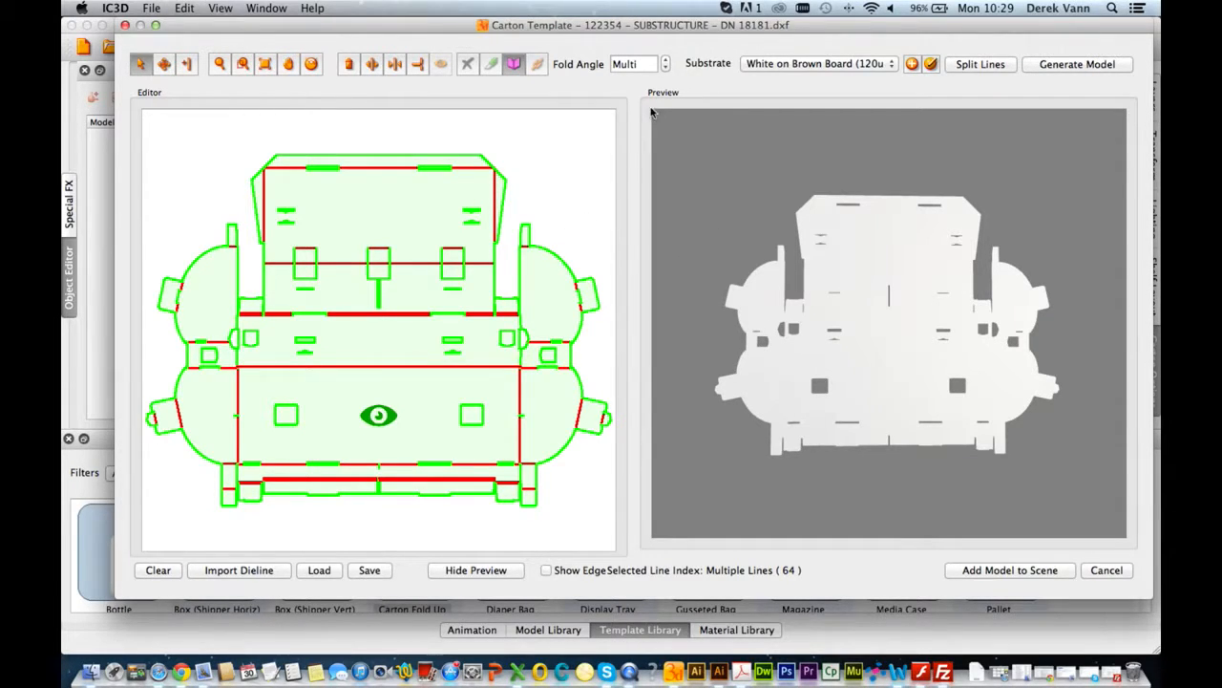
double_click(644, 64)
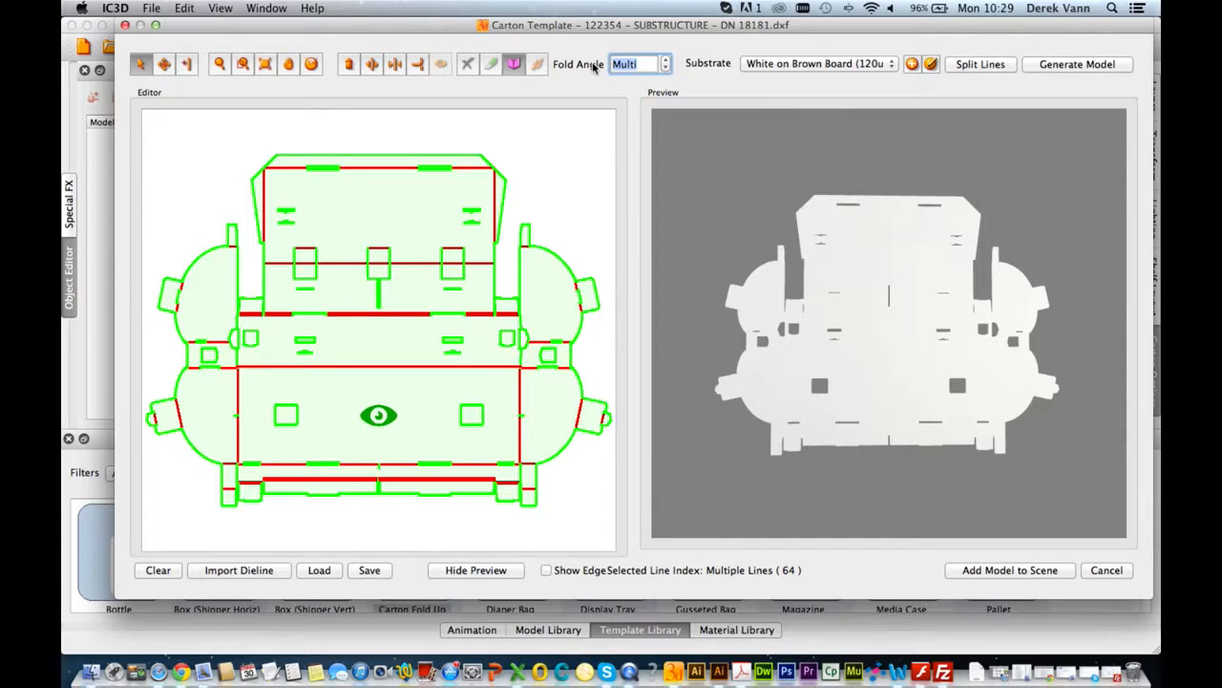
type("90")
key("Return")
left_click_drag(884, 258, 1038, 231)
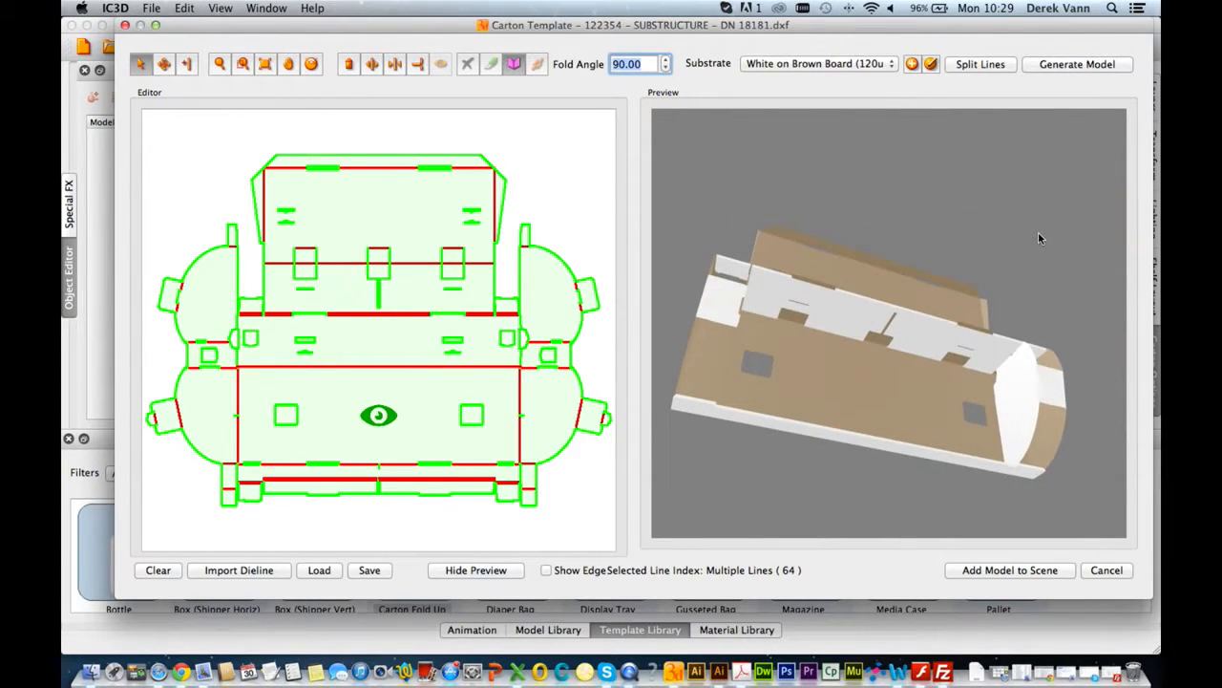
Set the fold angle of the orange fold running through the three square tabs to -90 and inspect the folded carton.
left_click(288, 263)
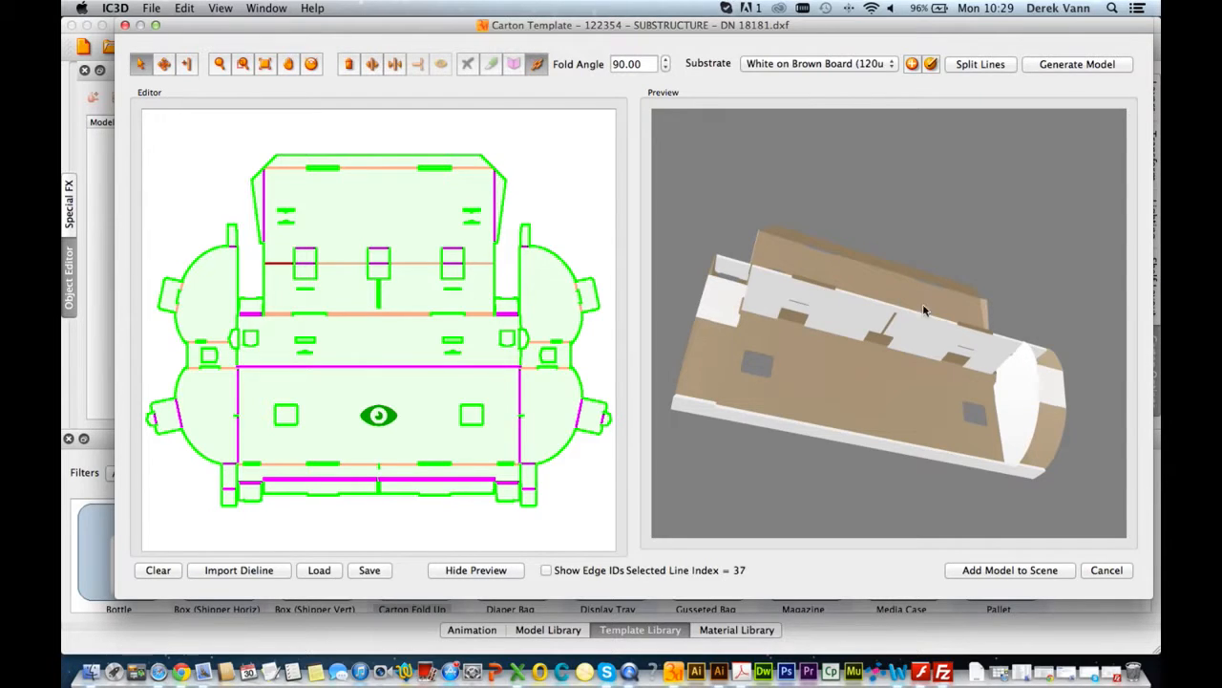
left_click(623, 64)
type("-")
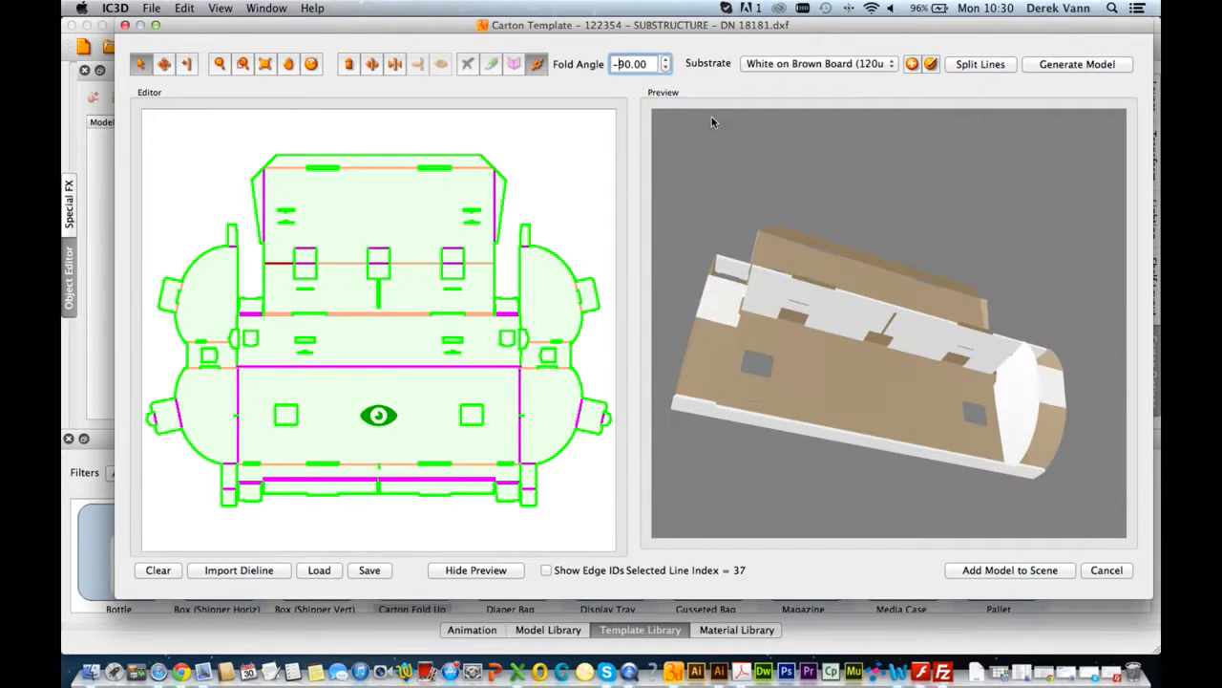
key("Return")
left_click_drag(808, 323, 732, 283)
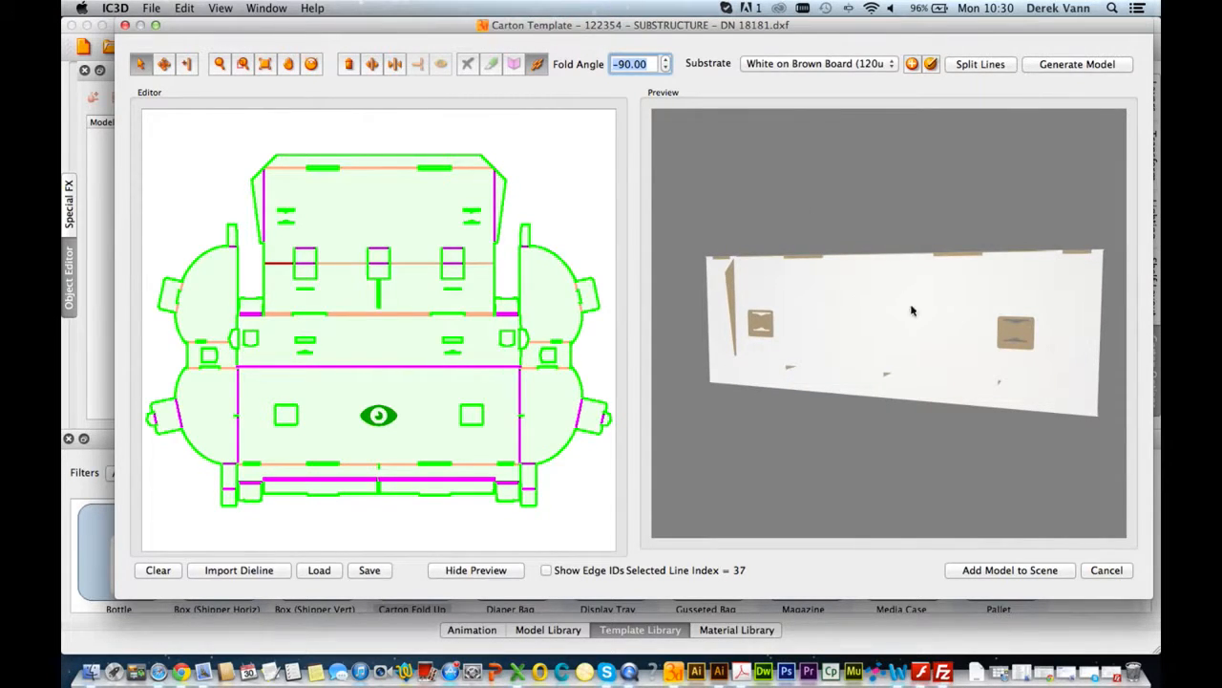
mouse_move(948, 300)
left_mouse_down()
mouse_move(965, 298)
mouse_move(913, 297)
mouse_move(931, 299)
left_mouse_up()
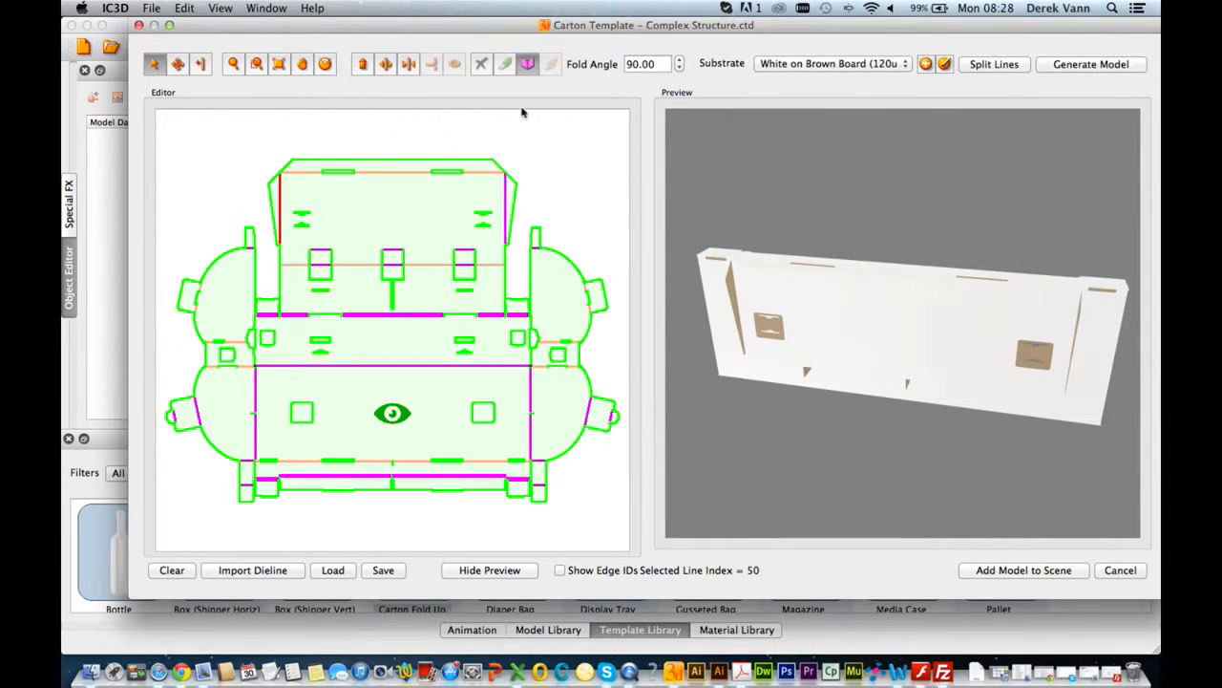
Set the fold angle of the two vertical side-flap creases on the uppermost panel to -90 and inspect both sides of the model.
left_click(507, 205, "shift")
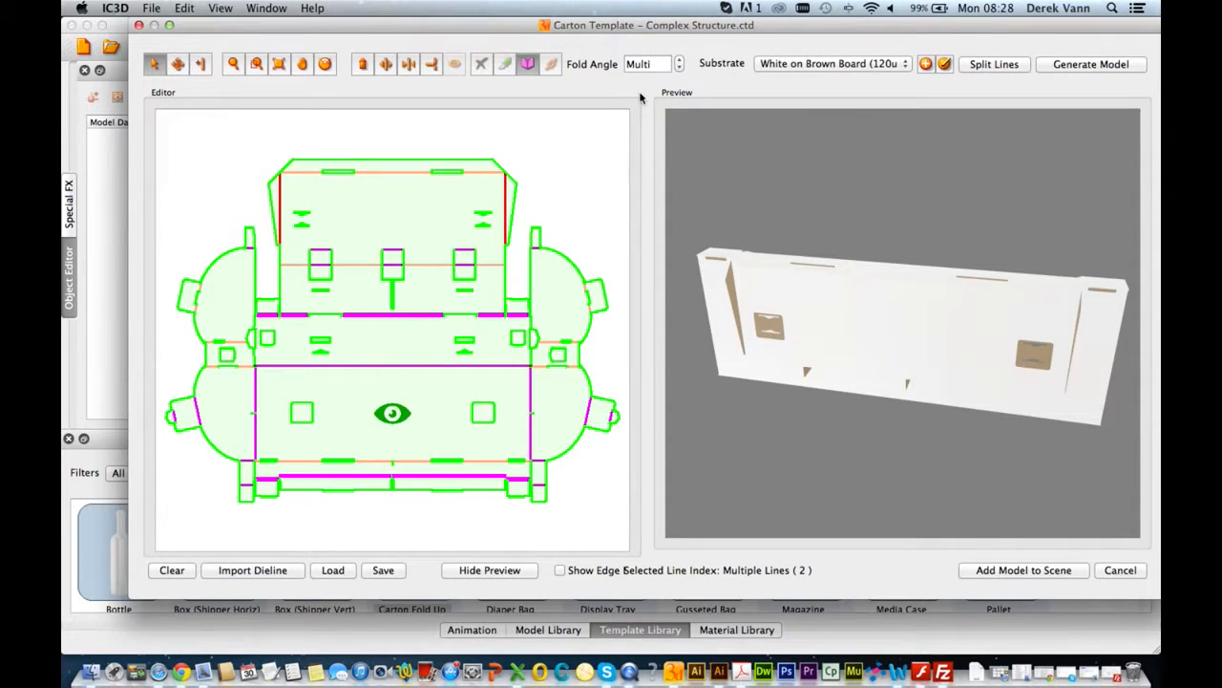
left_click_drag(653, 64, 618, 63)
type("-")
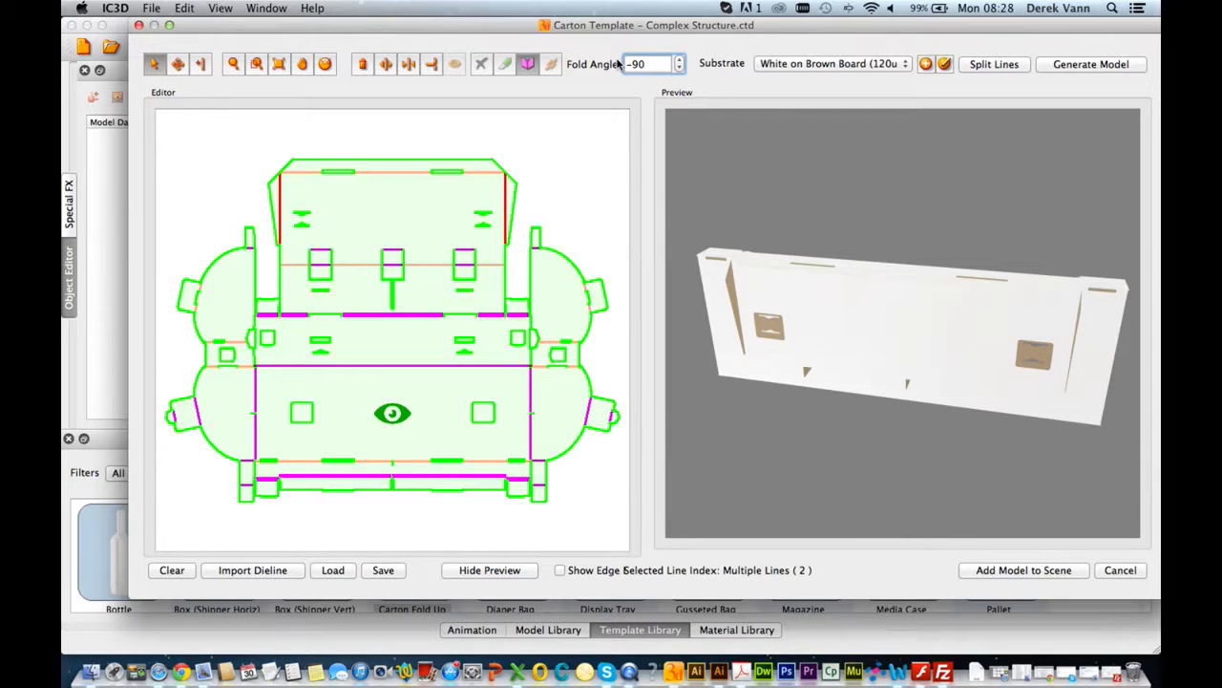
type("90")
key("Return")
left_click_drag(768, 287, 746, 335)
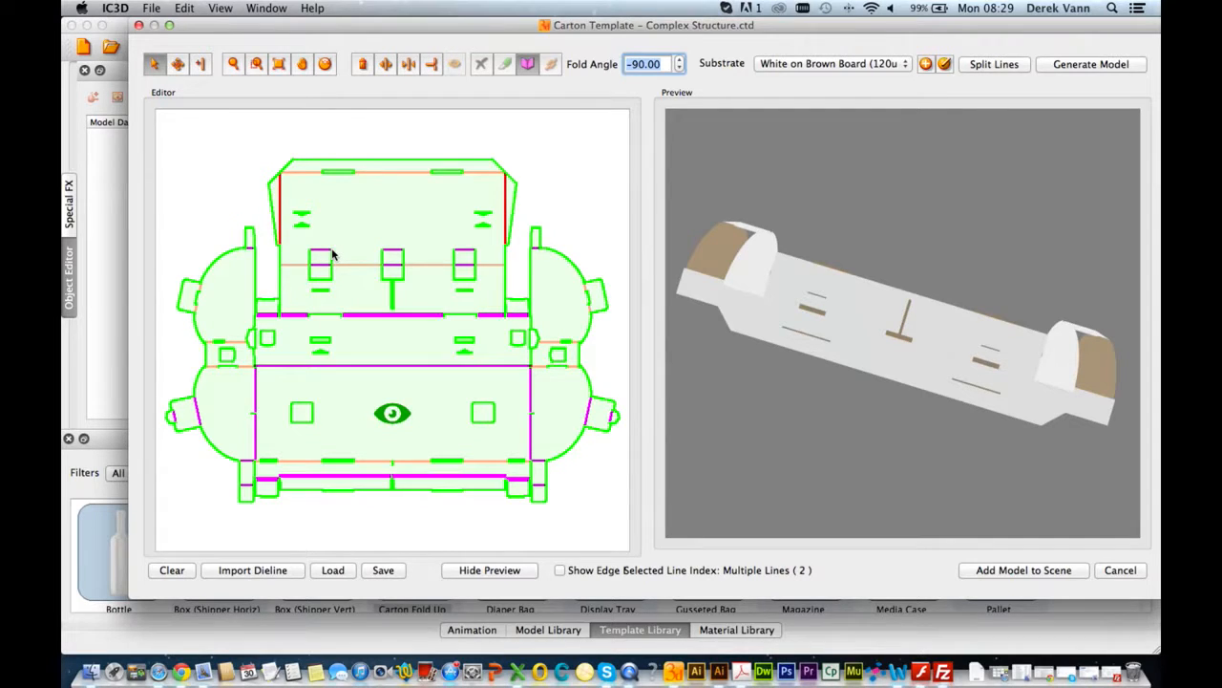
left_click_drag(790, 304, 796, 334)
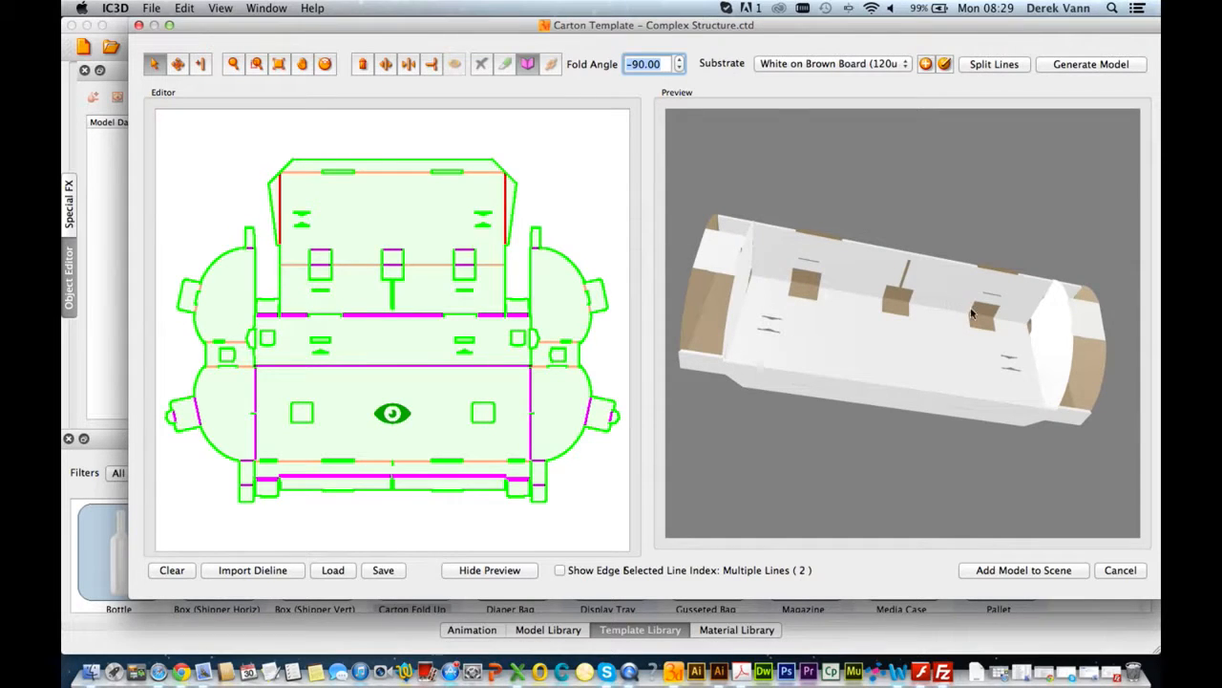
Set the fold angle of the upper creases of the three square tabs to -90 and check the tabs in the preview.
left_click(323, 253)
left_click(322, 253)
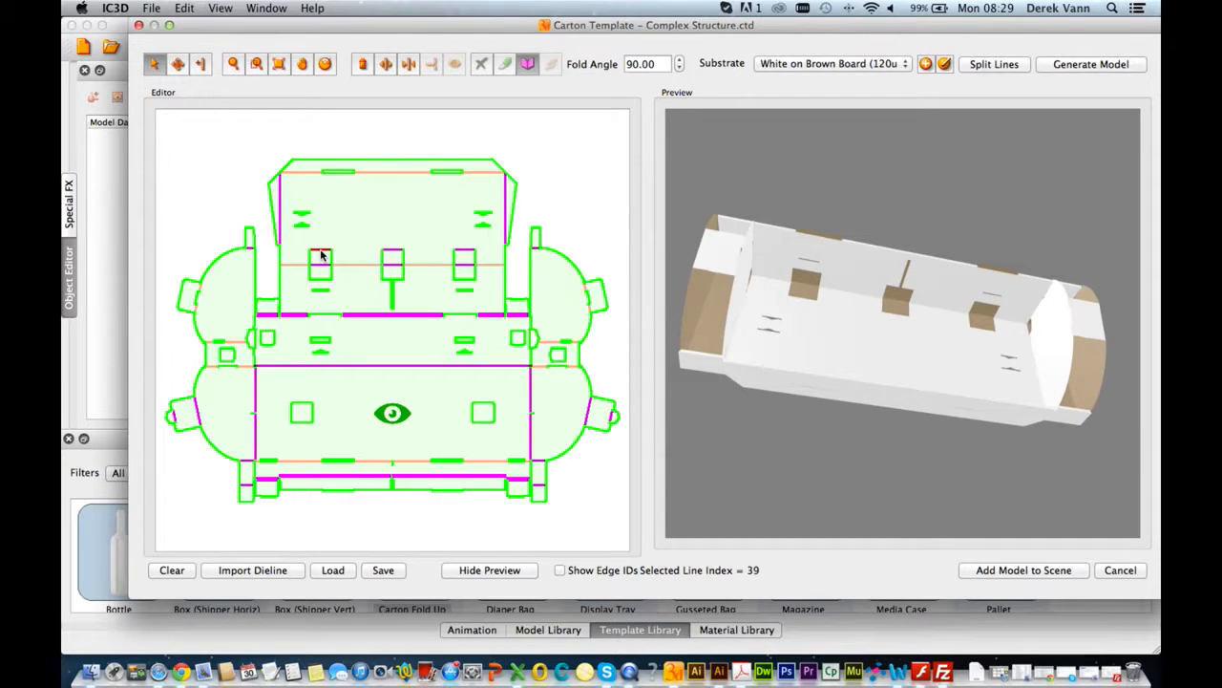
left_click(394, 253, "shift")
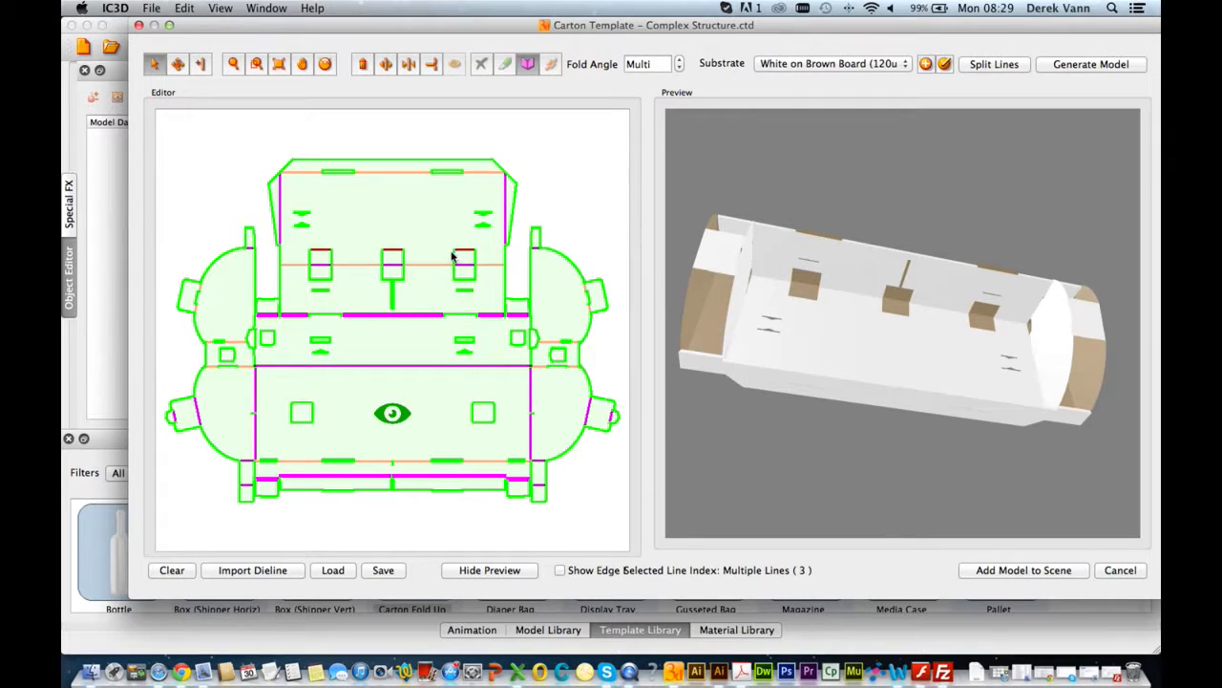
left_click(654, 64)
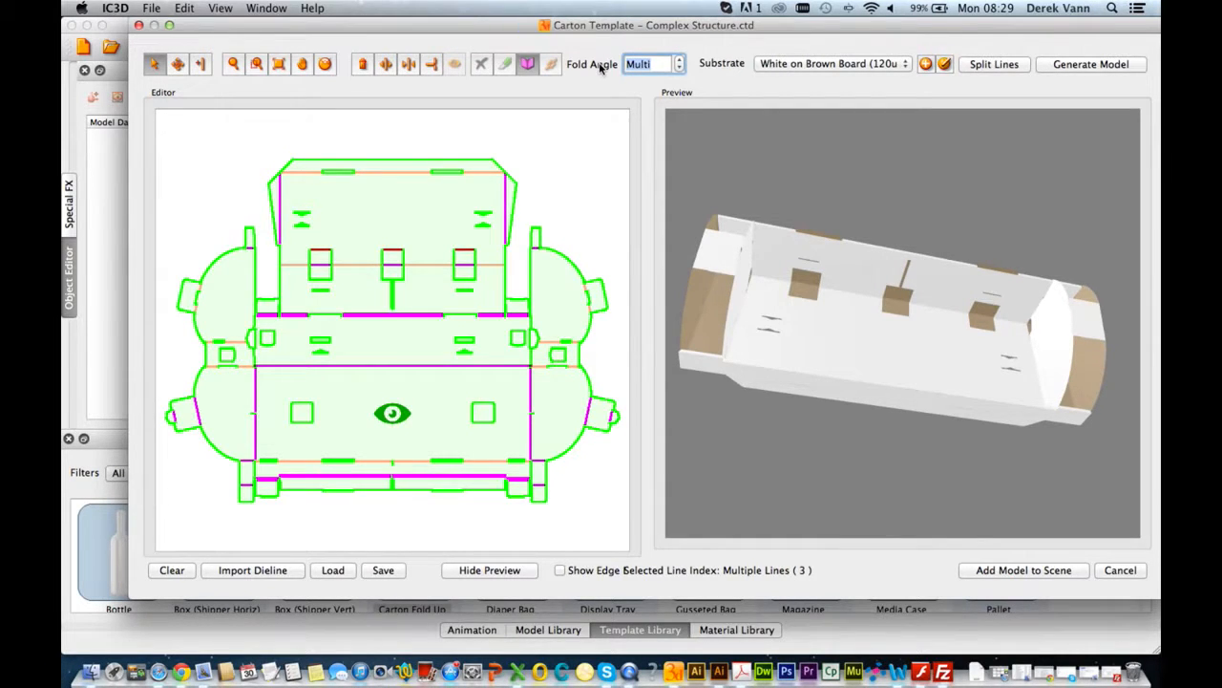
type("-90")
key("Return")
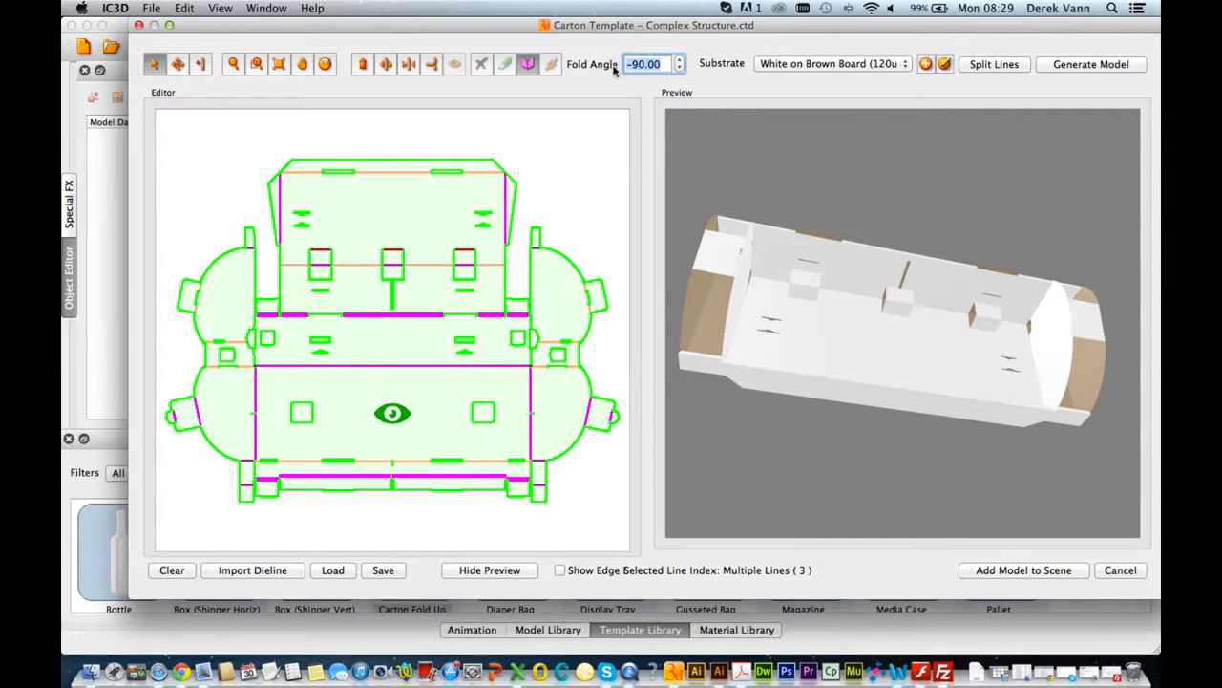
left_click_drag(819, 328, 815, 283)
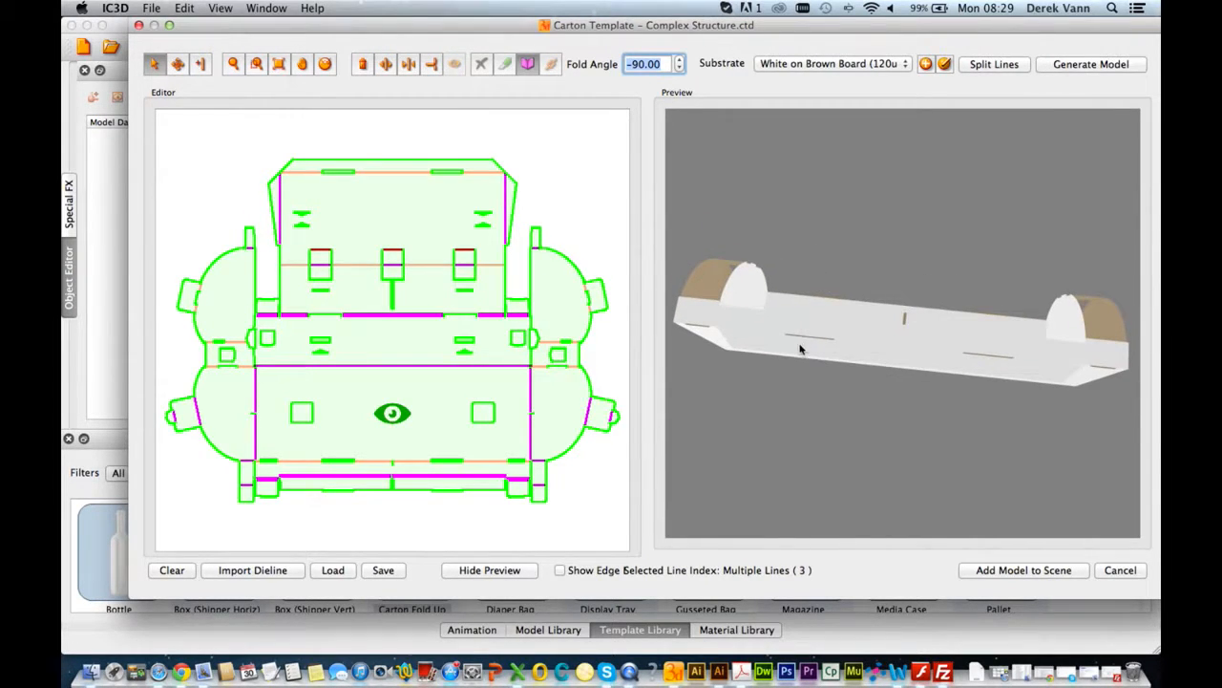
Set the fold angle of the top flap's orange fold on the uppermost panel to 180 and inspect the folded flap.
left_click(309, 176)
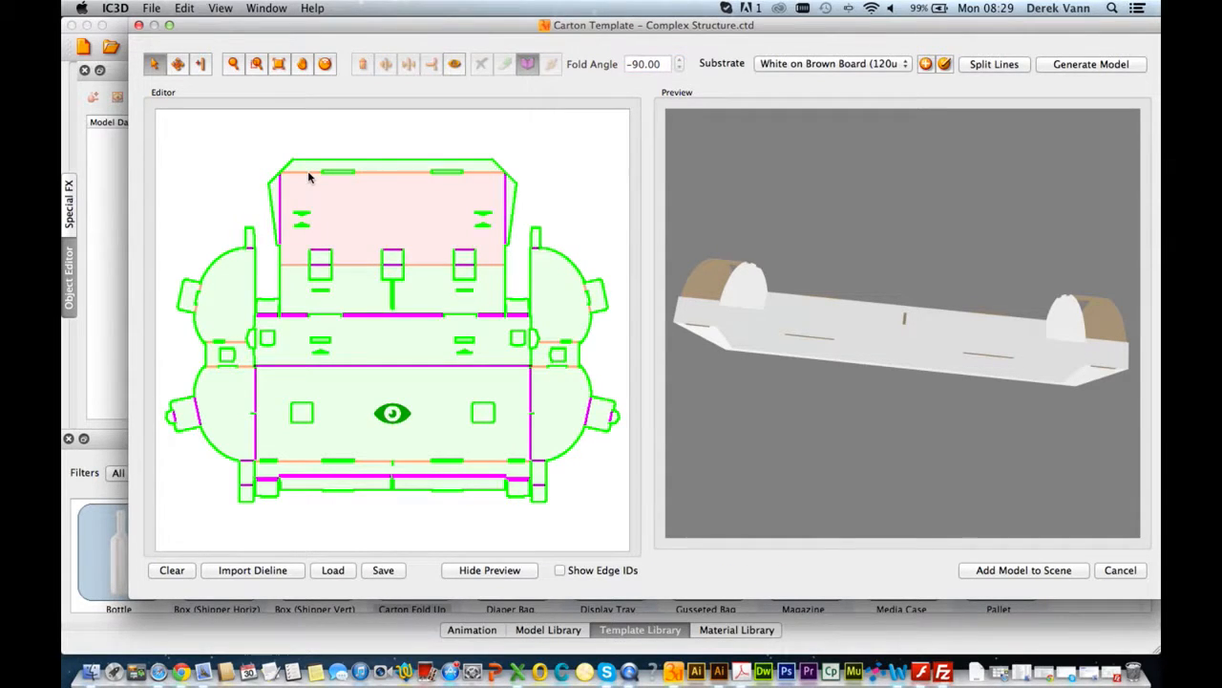
left_click(308, 175)
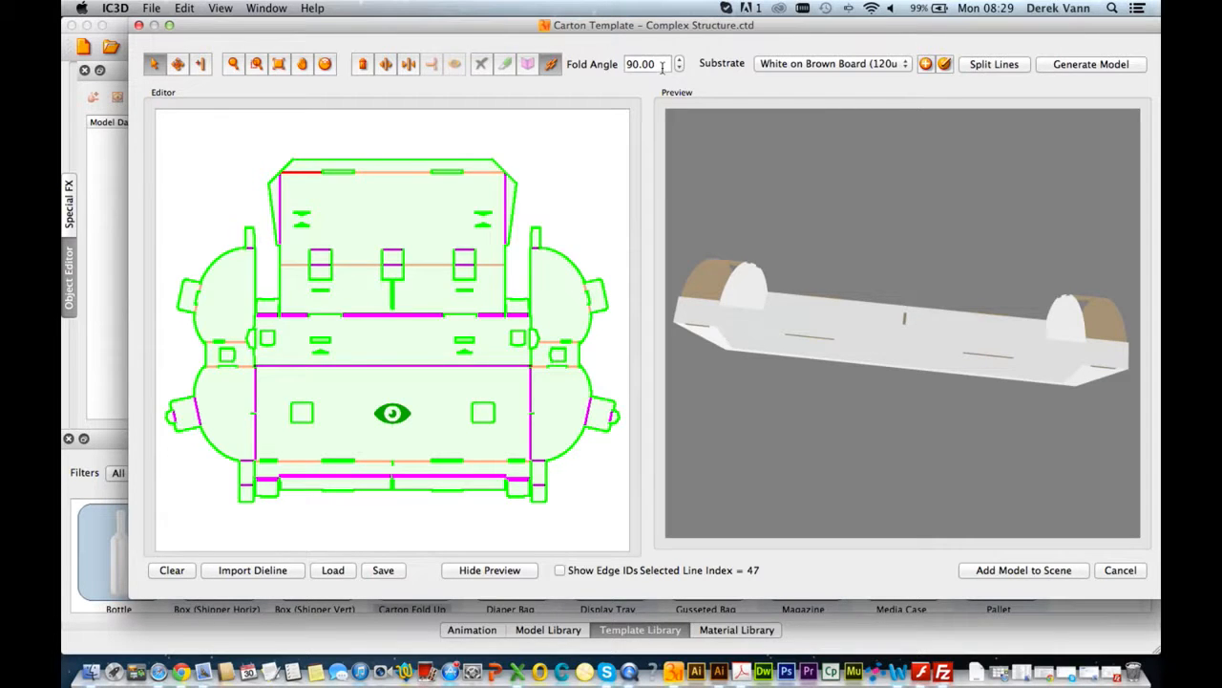
left_click_drag(833, 339, 785, 340)
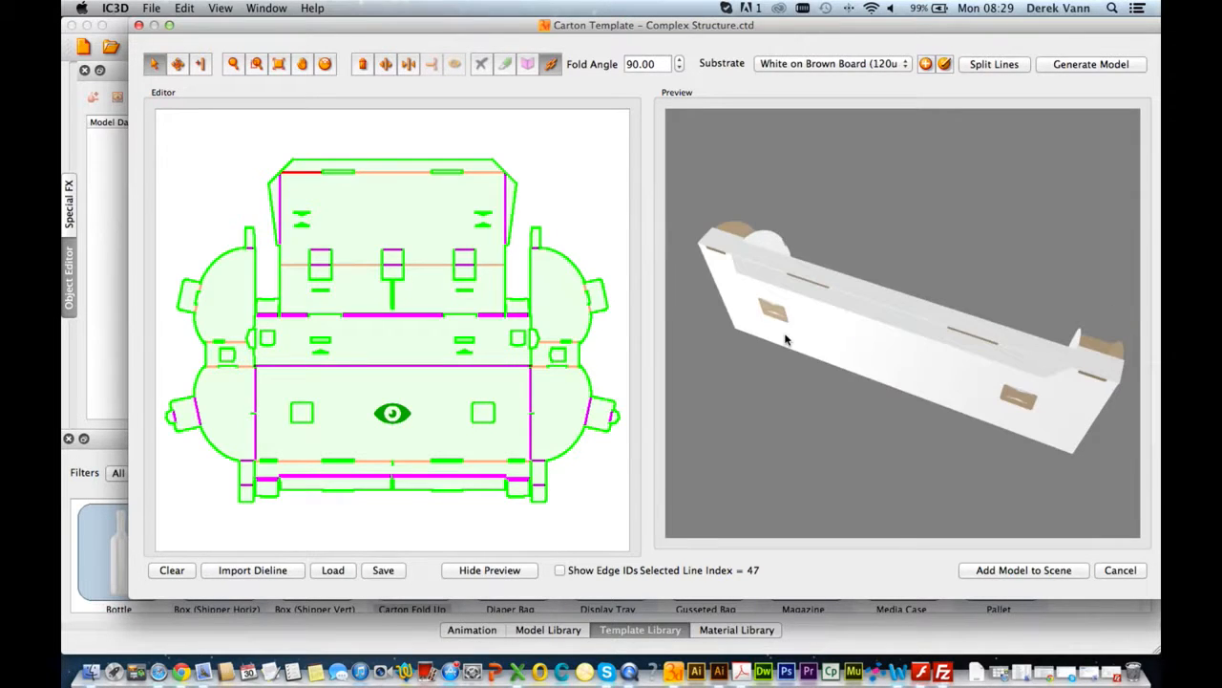
left_click_drag(846, 308, 827, 316)
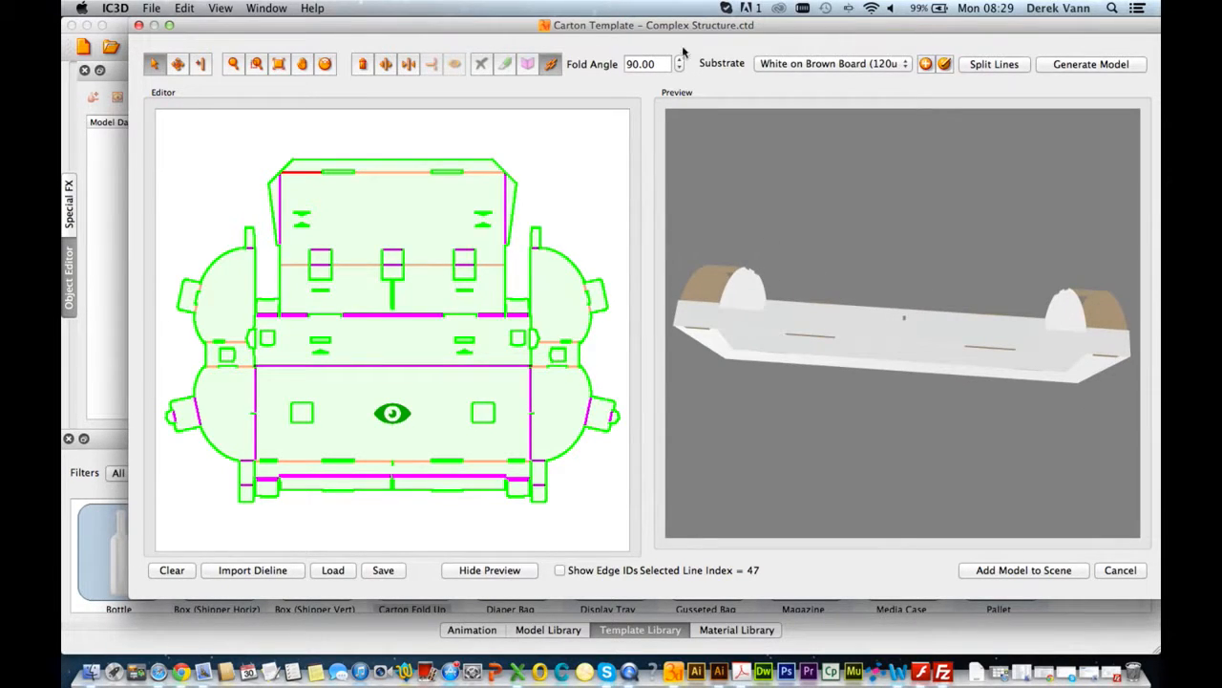
left_click_drag(668, 64, 619, 64)
type("180")
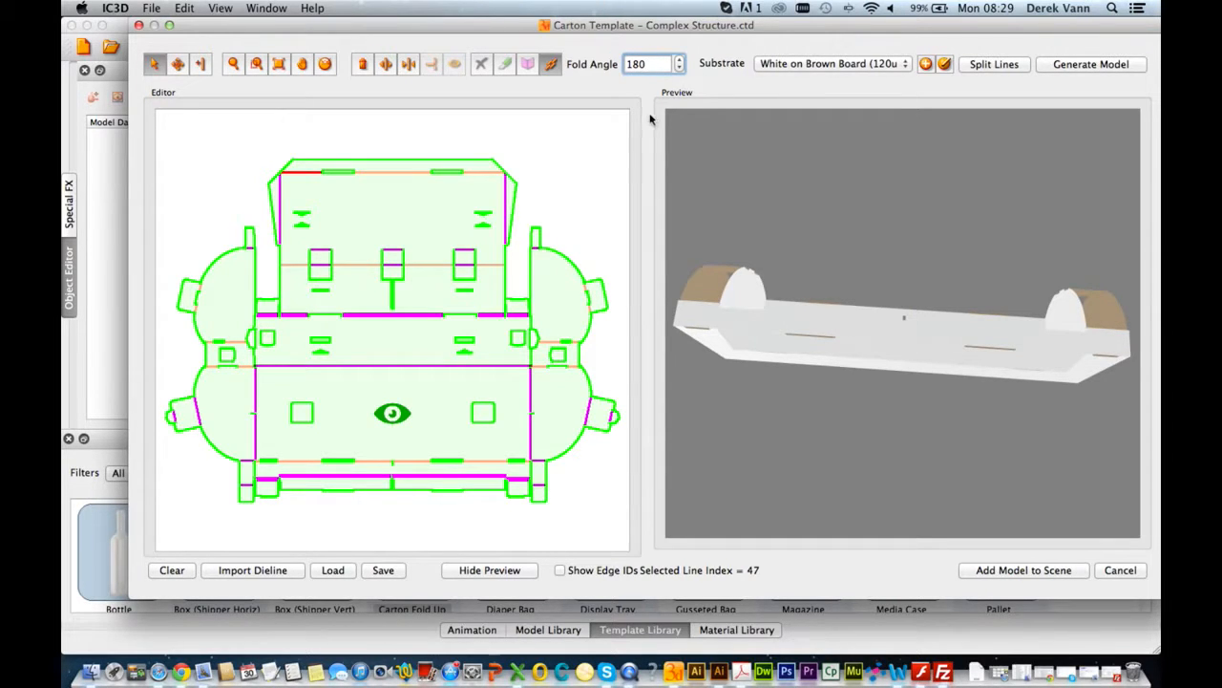
key("Return")
mouse_move(859, 367)
left_mouse_down()
mouse_move(879, 352)
mouse_move(872, 295)
mouse_move(880, 371)
left_mouse_up()
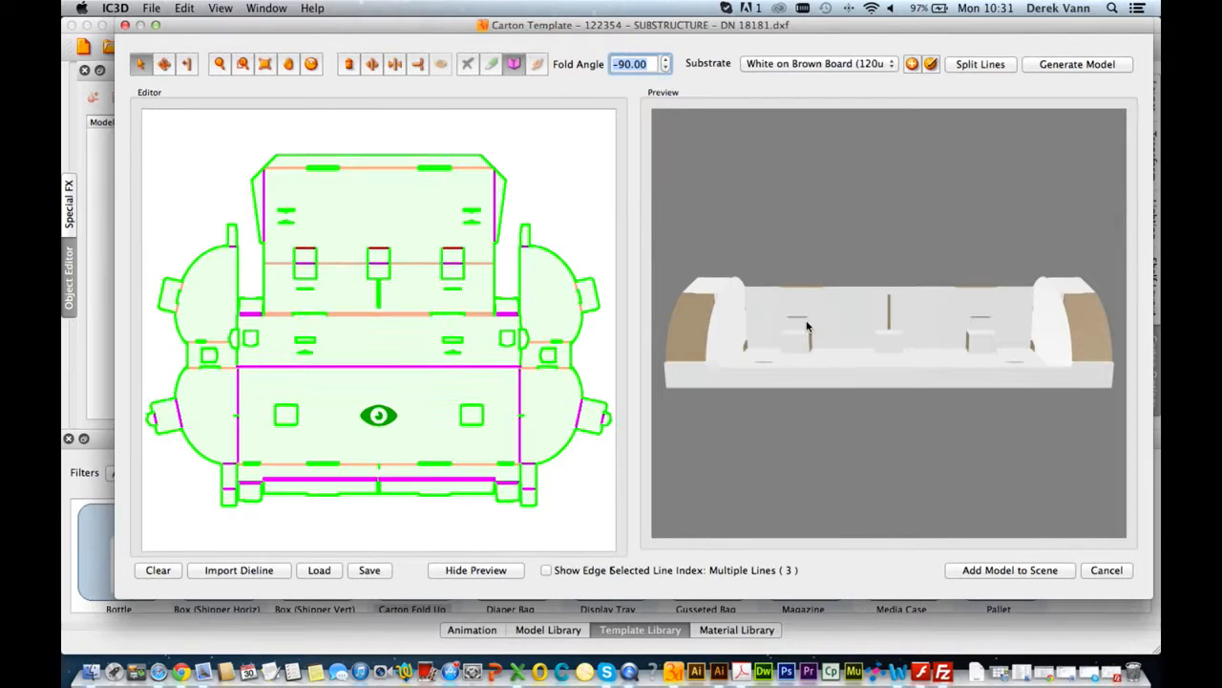
Add the folded carton model to the scene and rotate it to 180 degrees about Z and 270 degrees about X.
left_click(980, 570)
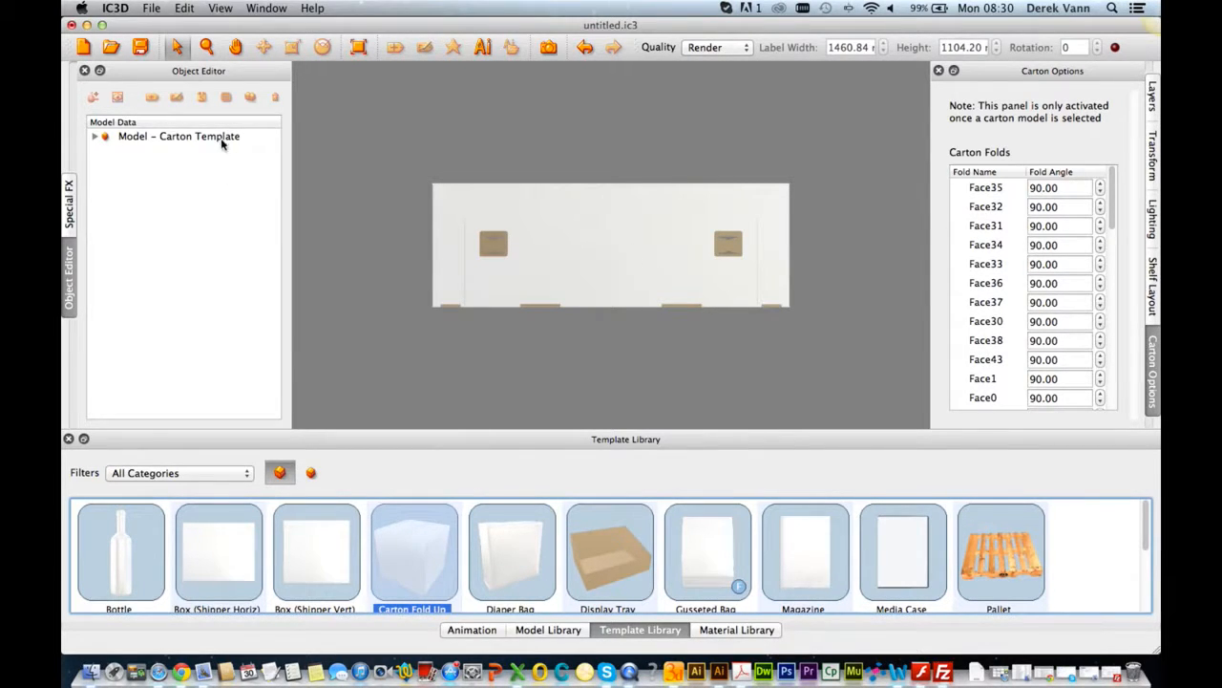
left_click(219, 138)
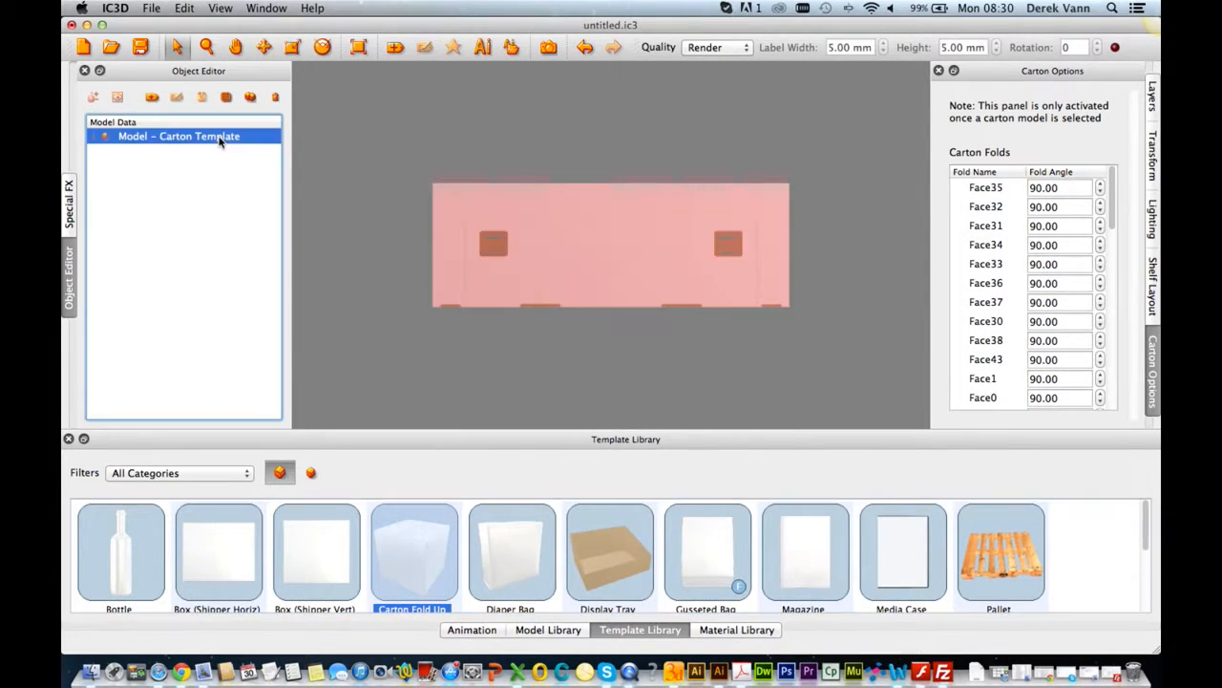
left_click(323, 46)
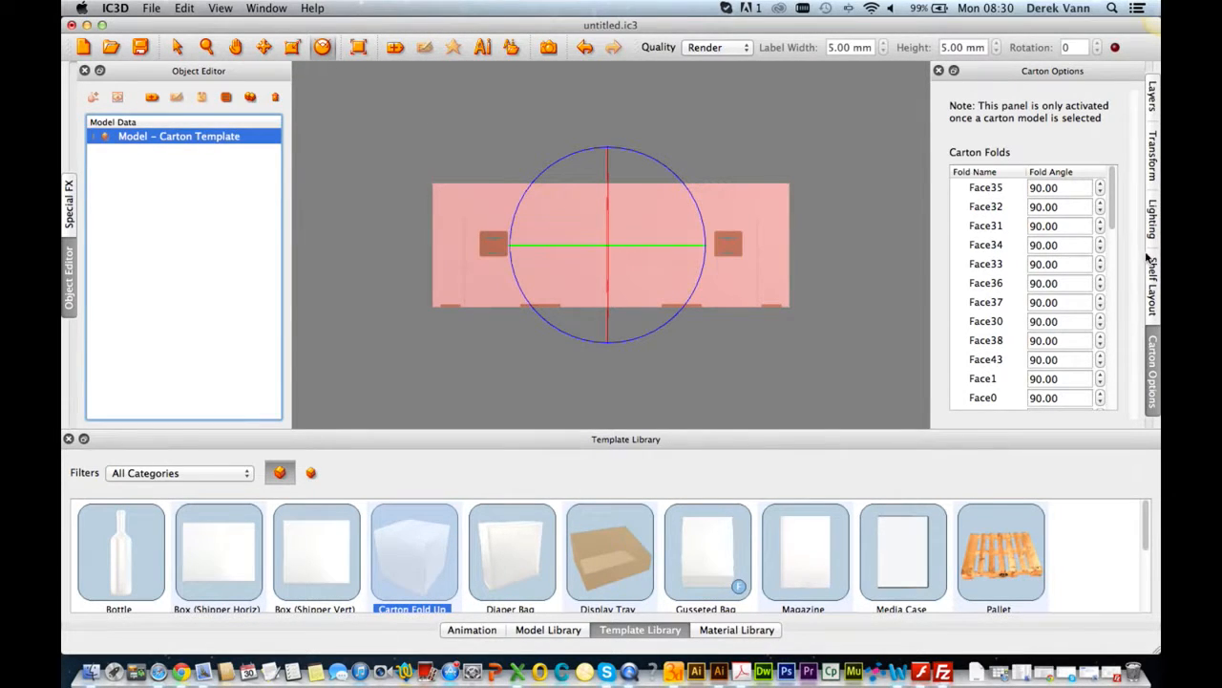
left_click(1154, 172)
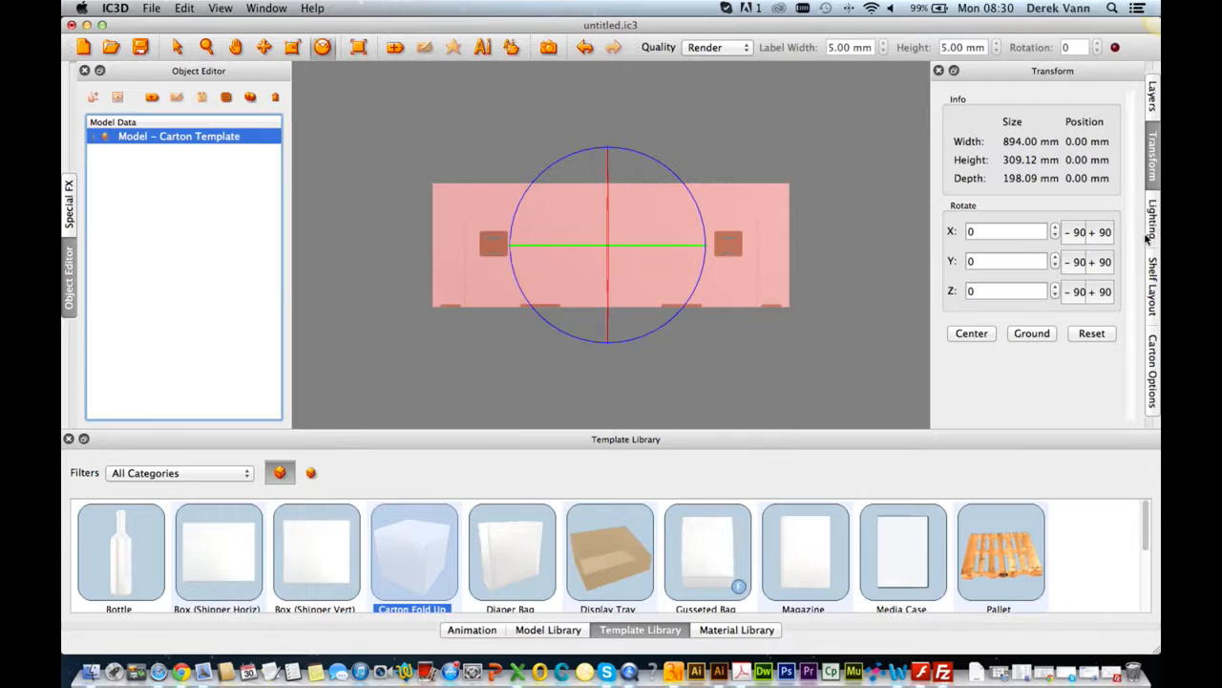
left_click(1076, 294)
left_click(1076, 294)
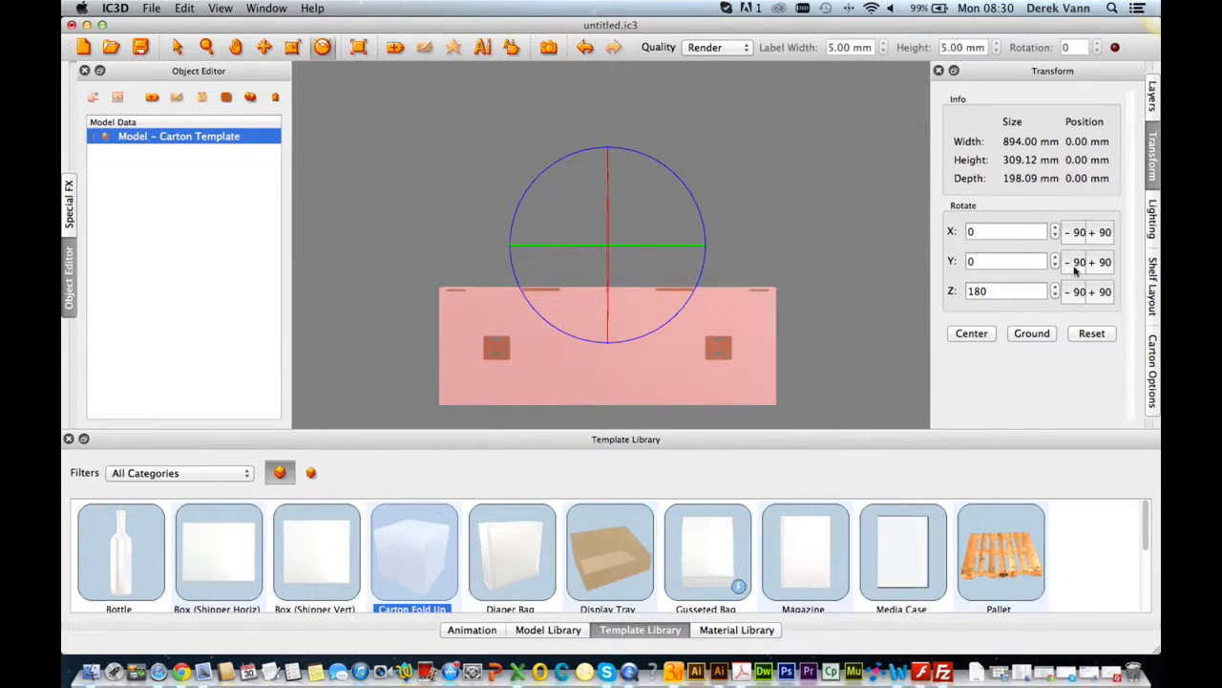
left_click(1075, 235)
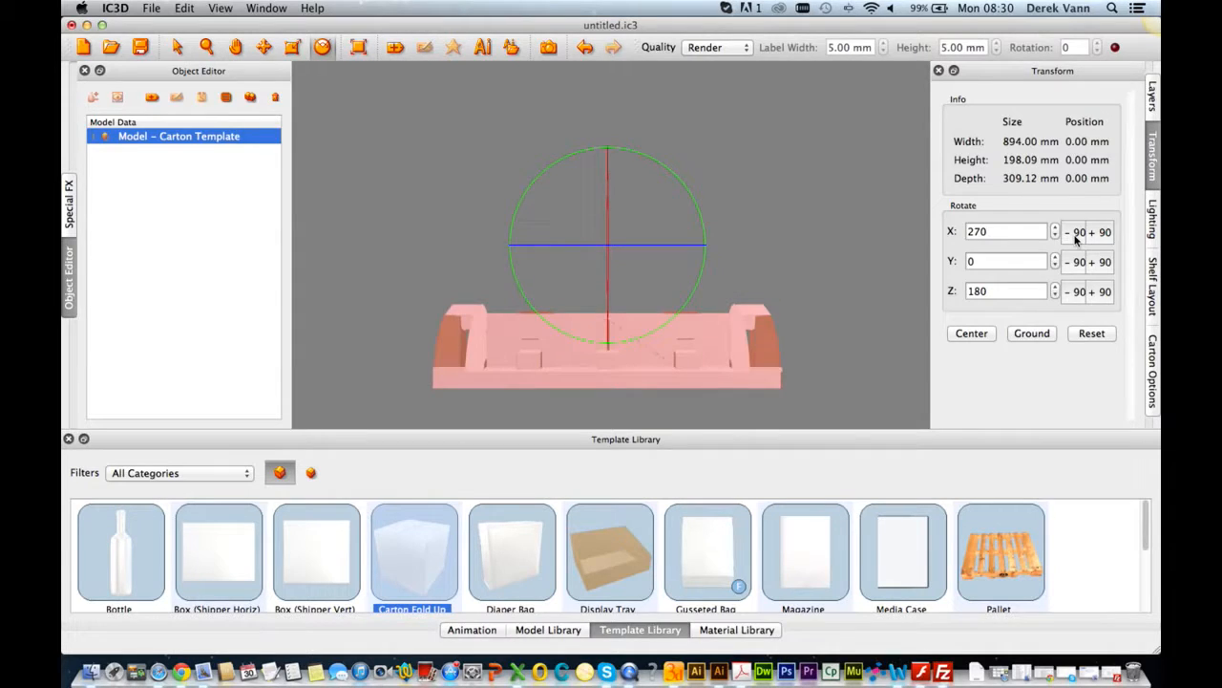
Deselect the carton, inspect it from above, select the right-hand square tab's upper face and open its fold angle in the carton folds.
left_click(359, 48)
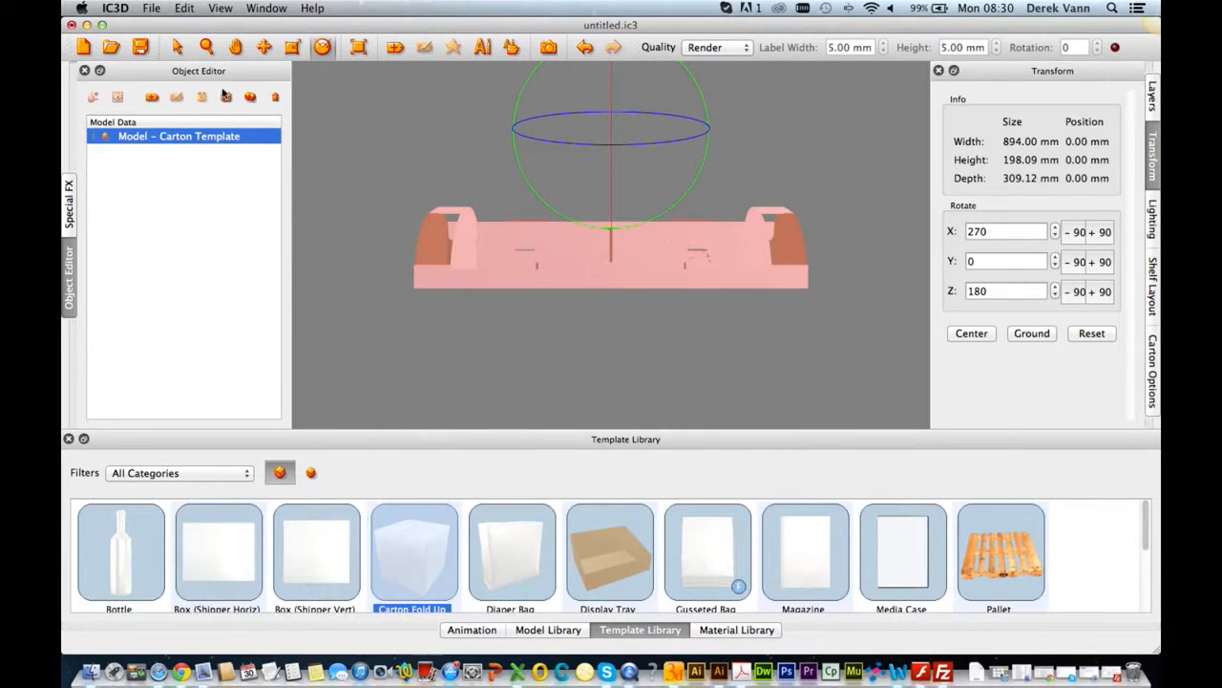
left_click(177, 47)
left_click(418, 147)
left_click_drag(571, 267, 492, 305)
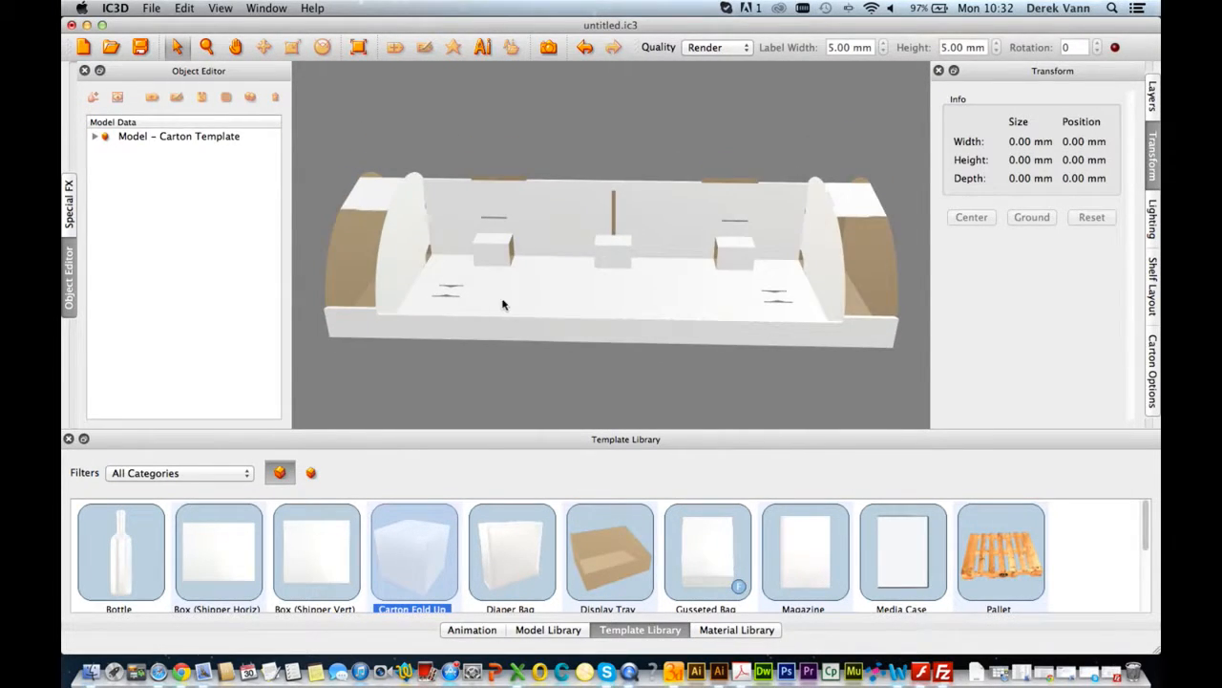
left_click(734, 248)
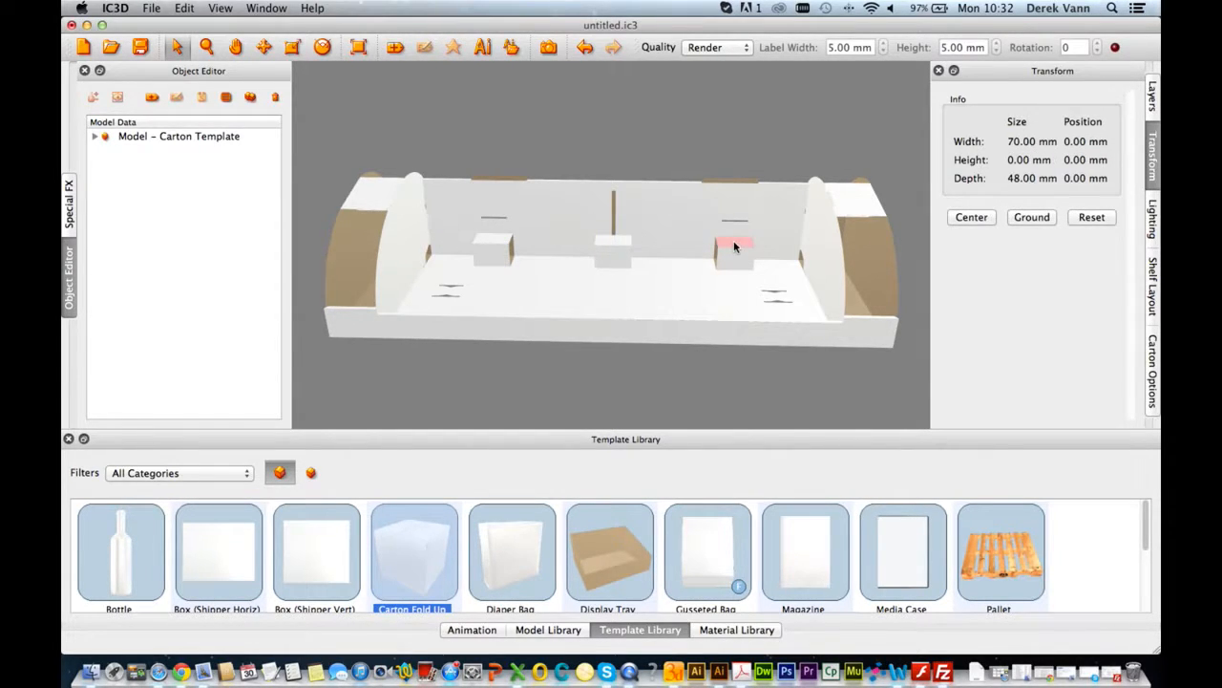
left_click(1153, 365)
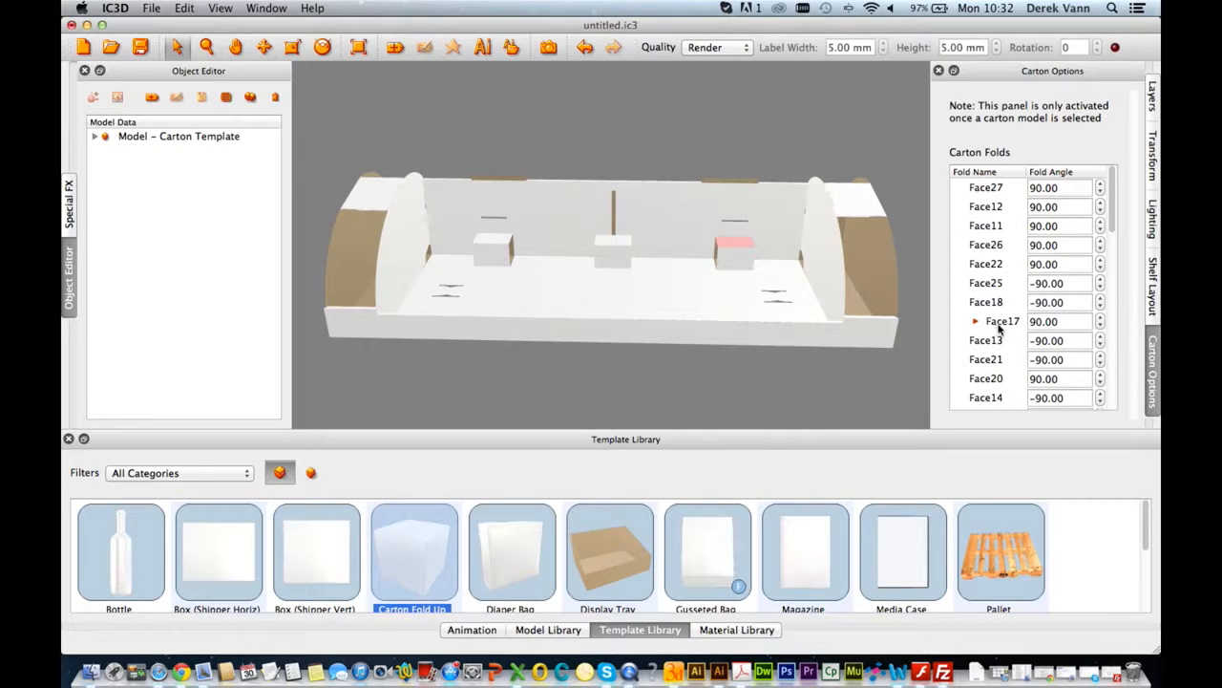
left_click(1062, 323)
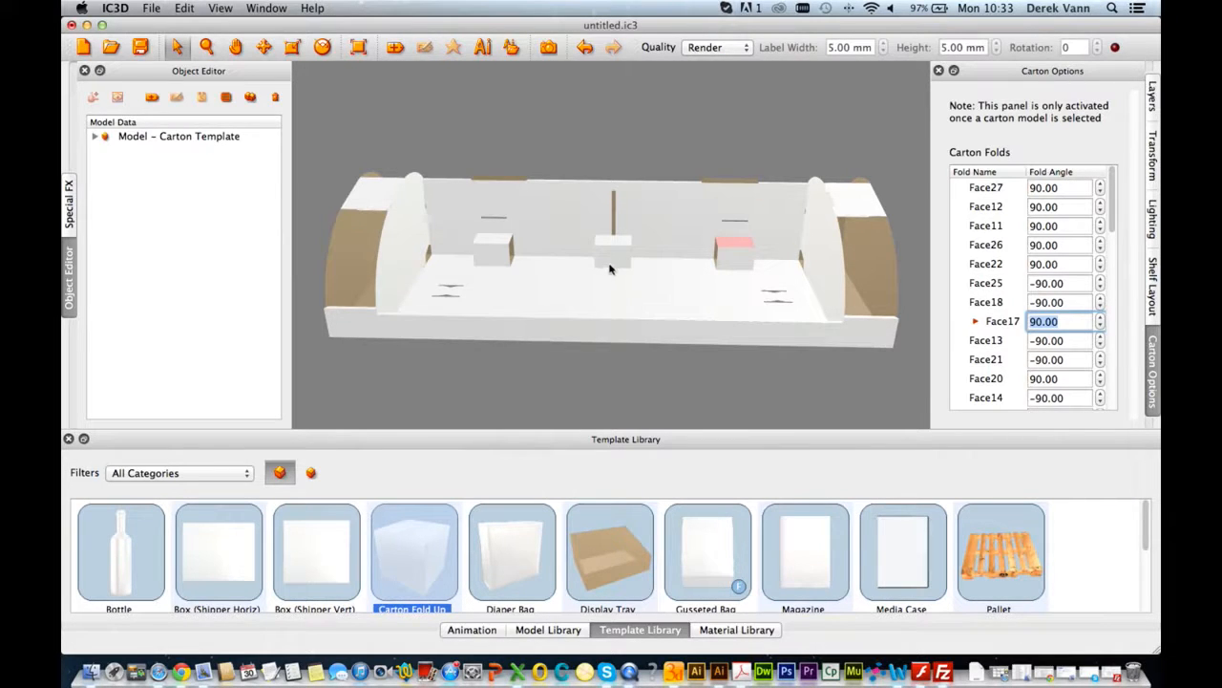
left_click_drag(626, 303, 716, 298)
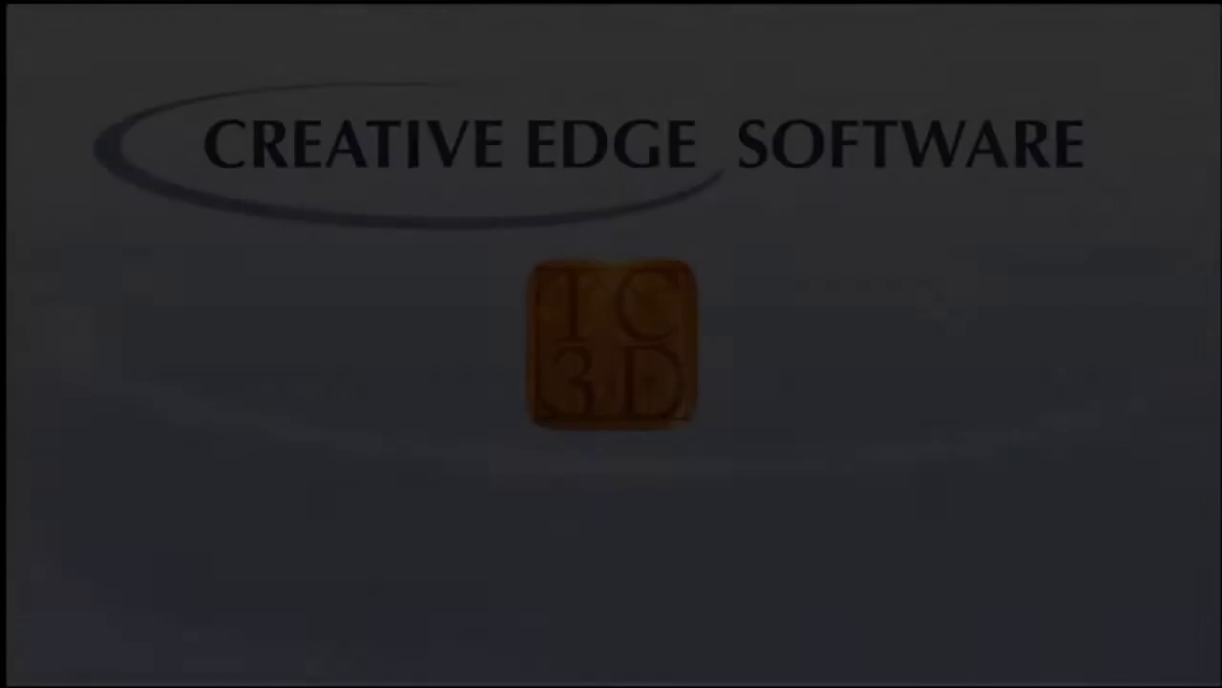